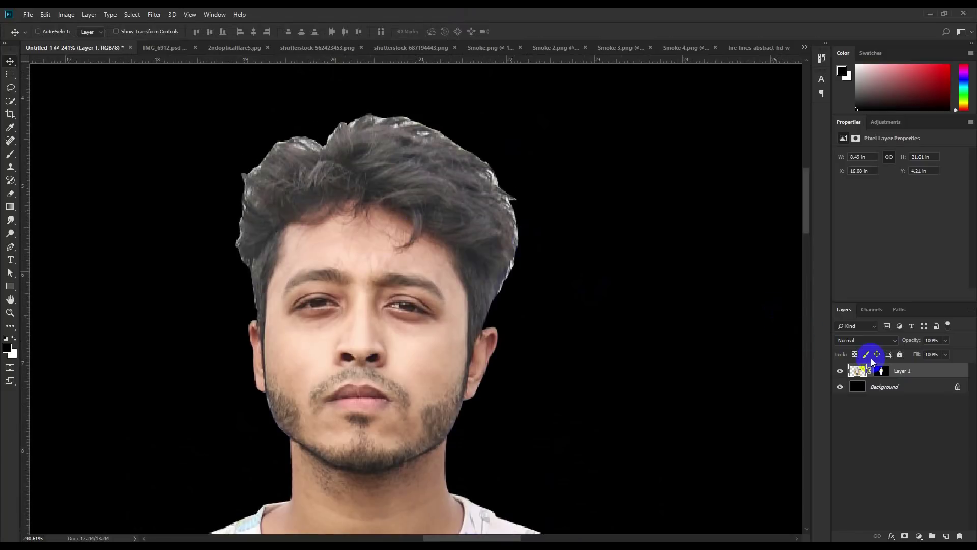
In Select and Mask, brush the hair edge on both sides of the head and apply to Layer 1's mask
right_click(880, 370)
click(888, 444)
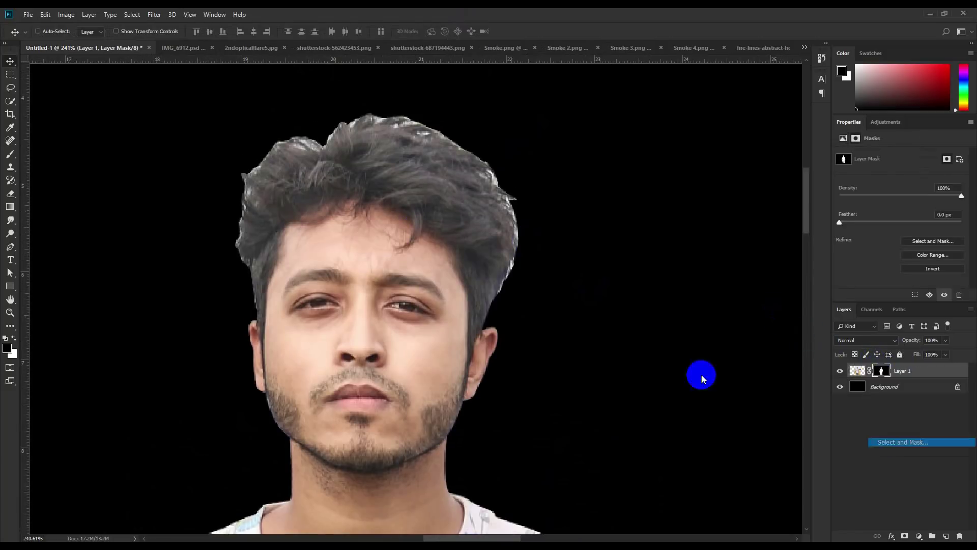
mouse_move(522, 293)
mouse_down()
mouse_move(502, 302)
mouse_move(518, 235)
mouse_move(464, 150)
mouse_move(374, 122)
mouse_move(331, 129)
mouse_move(416, 126)
mouse_move(408, 119)
mouse_move(421, 125)
mouse_move(336, 116)
mouse_move(317, 134)
mouse_move(255, 147)
mouse_move(236, 206)
mouse_move(256, 283)
mouse_up()
mouse_move(493, 248)
mouse_down()
mouse_move(515, 266)
mouse_move(485, 300)
mouse_move(539, 314)
mouse_up()
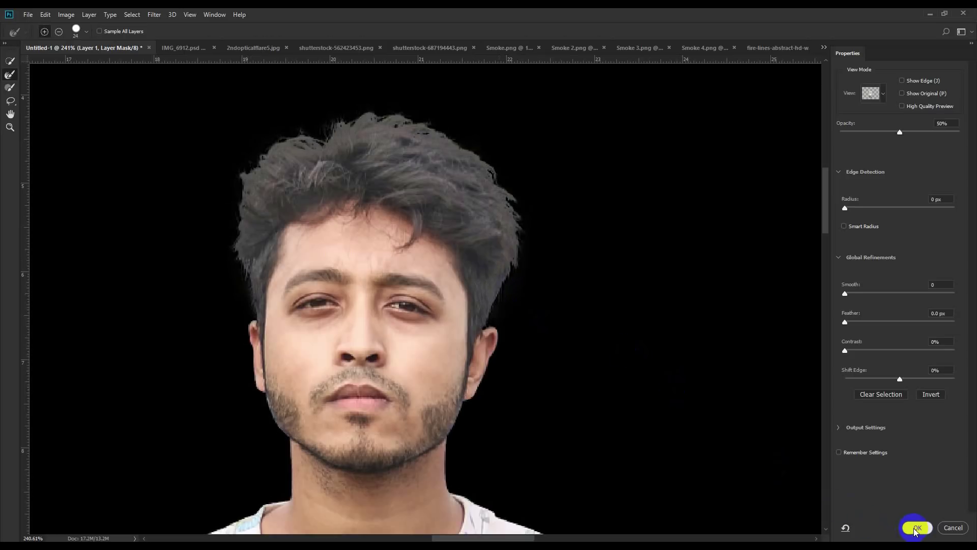
click(916, 529)
scroll(413, 261, down, 8)
scroll(369, 175, up, 9)
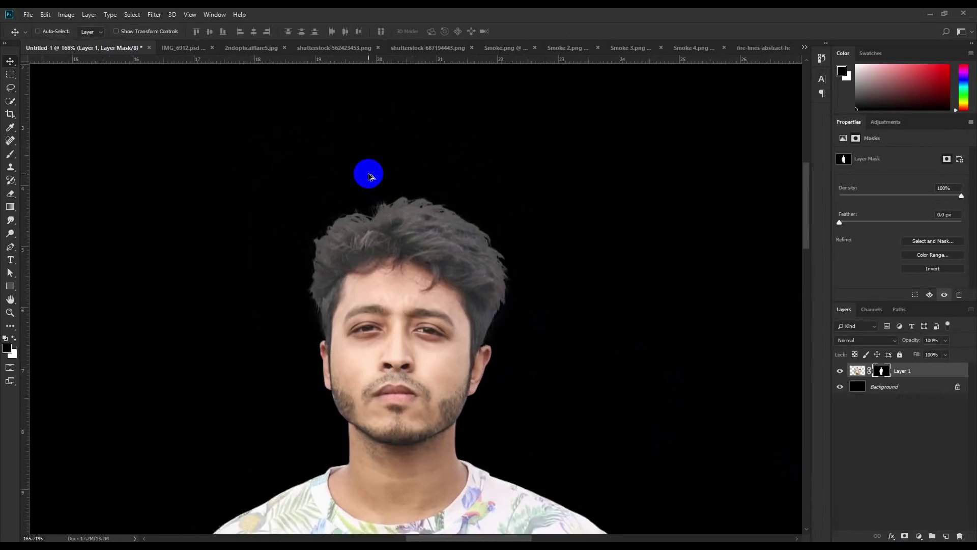
scroll(377, 282, down, 1)
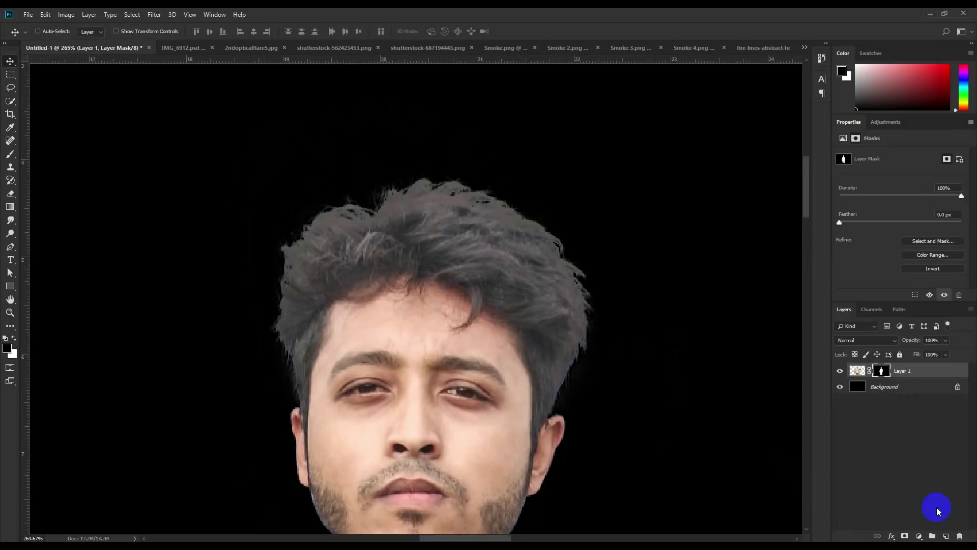
Darken the portrait with Levels by raising the black input level
click(926, 374)
click(66, 14)
mouse_move(81, 41)
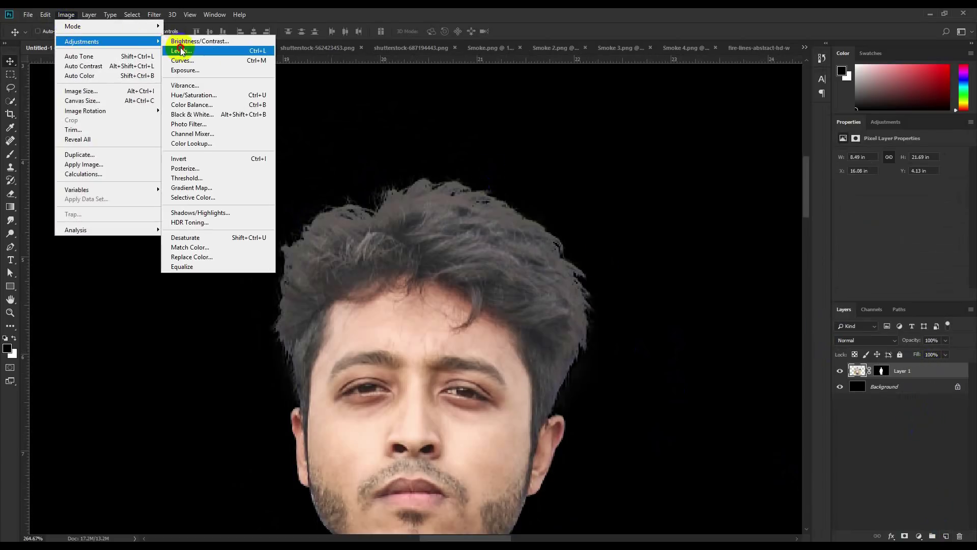
click(181, 51)
drag(536, 238, 547, 240)
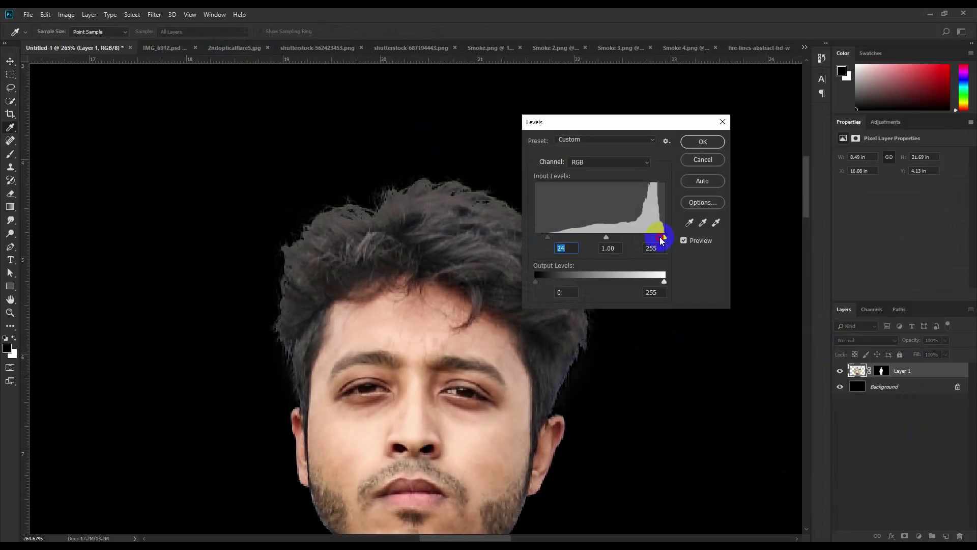
click(661, 238)
click(702, 142)
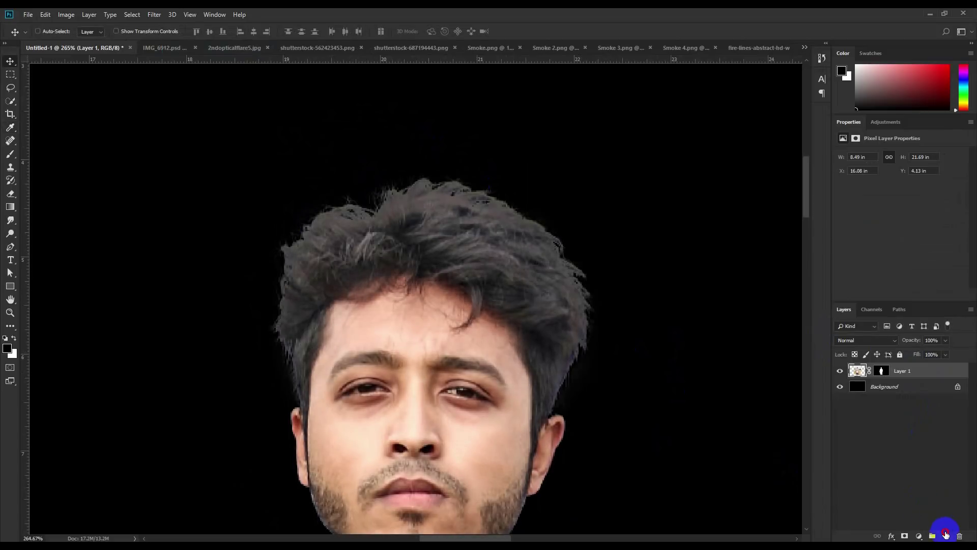
Add a new Layer 2 clipped to the portrait layer
click(945, 534)
right_click(916, 371)
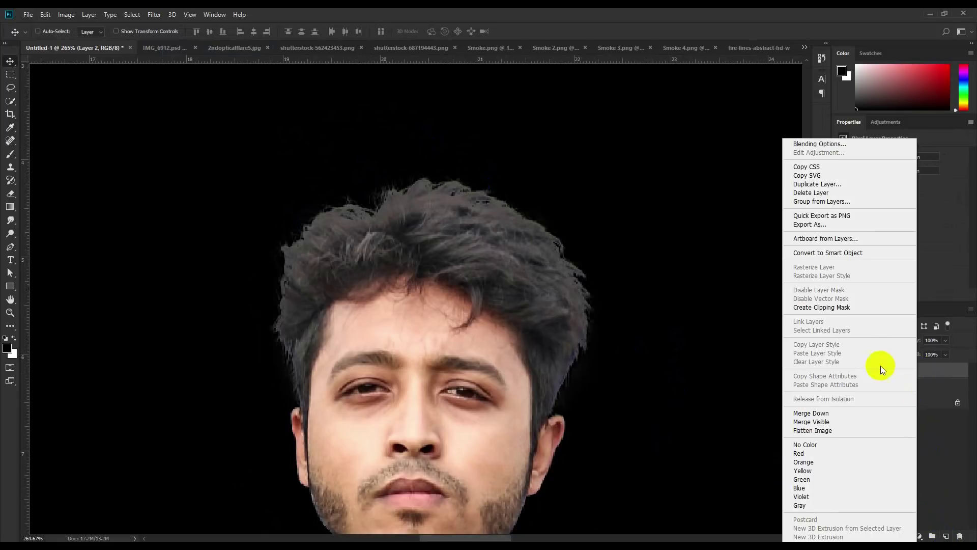
click(822, 307)
Paint a sampled dark blue along the hair edge with a 39 px brush at 20% opacity
click(12, 155)
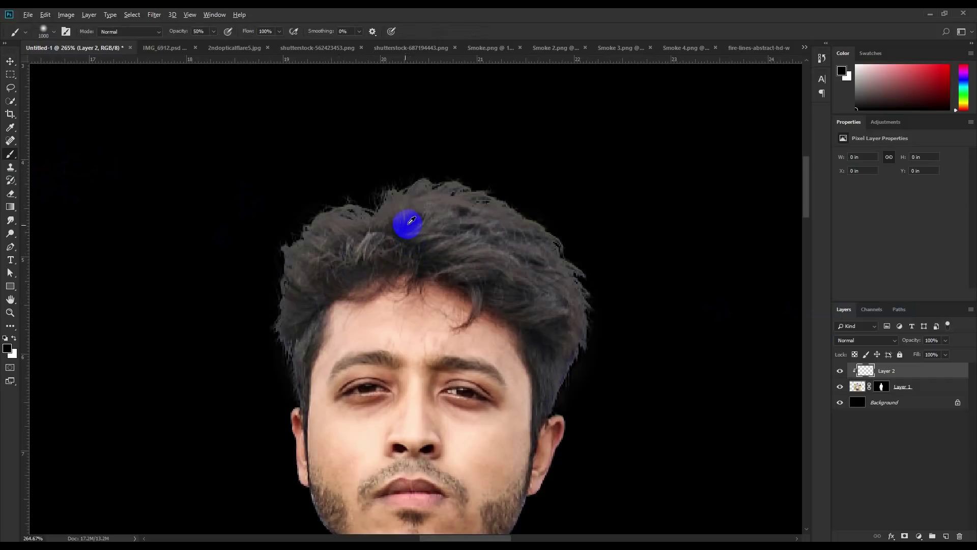
alt+click(412, 222)
right_click(373, 166)
click(437, 190)
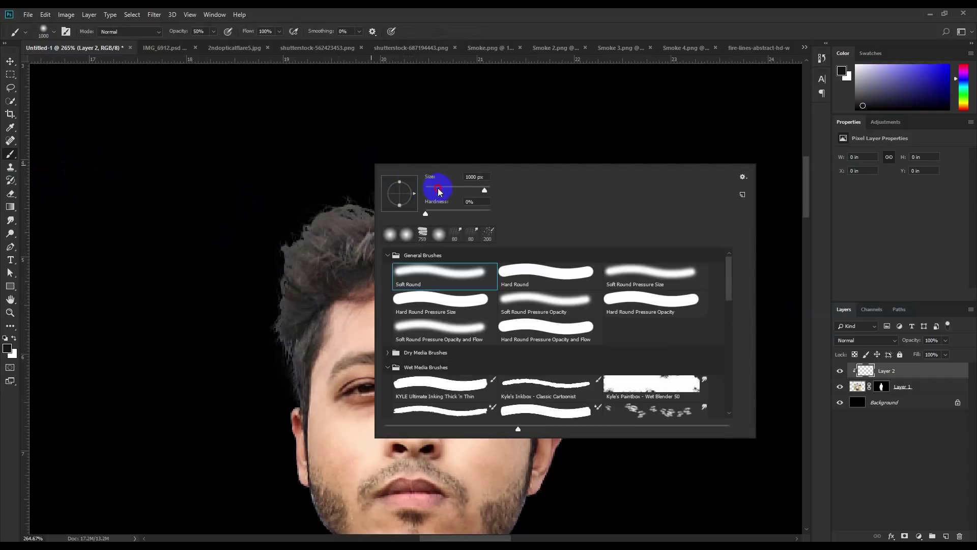
click(198, 31)
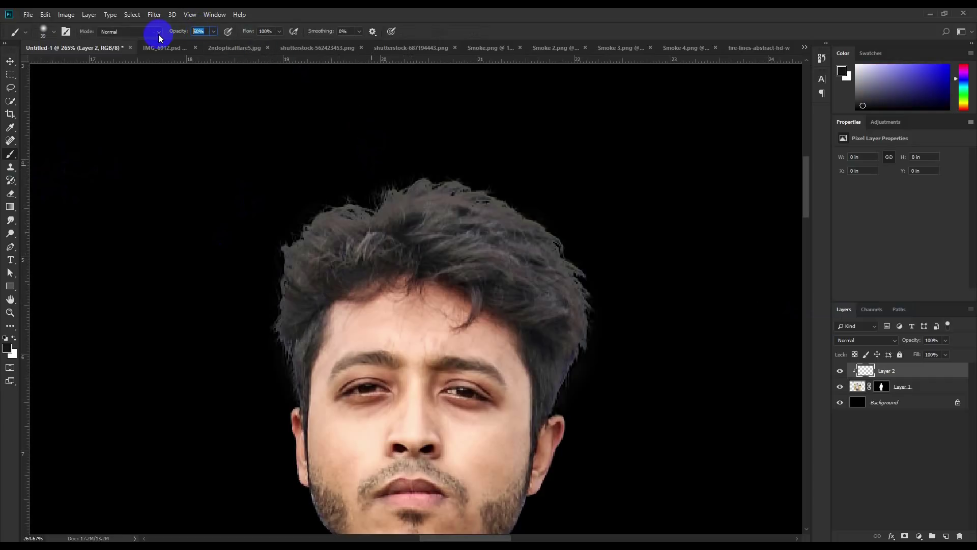
text(20)
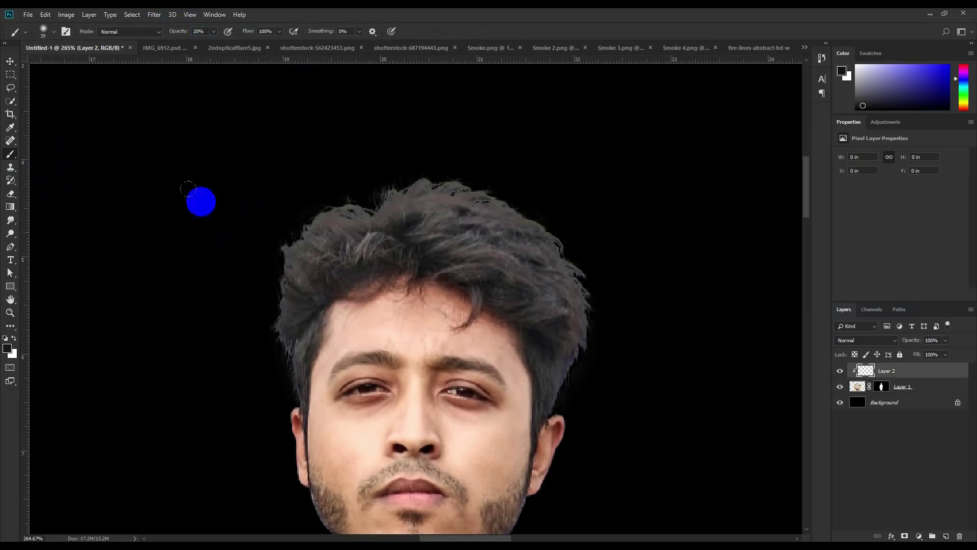
mouse_move(295, 220)
mouse_down()
mouse_move(288, 270)
mouse_move(310, 230)
mouse_move(276, 328)
mouse_move(289, 383)
mouse_move(334, 230)
mouse_move(372, 203)
mouse_move(336, 197)
mouse_move(320, 210)
mouse_move(391, 188)
mouse_move(512, 200)
mouse_move(577, 259)
mouse_move(591, 288)
mouse_move(589, 343)
mouse_move(563, 392)
mouse_move(583, 353)
mouse_move(616, 328)
mouse_move(592, 352)
mouse_up()
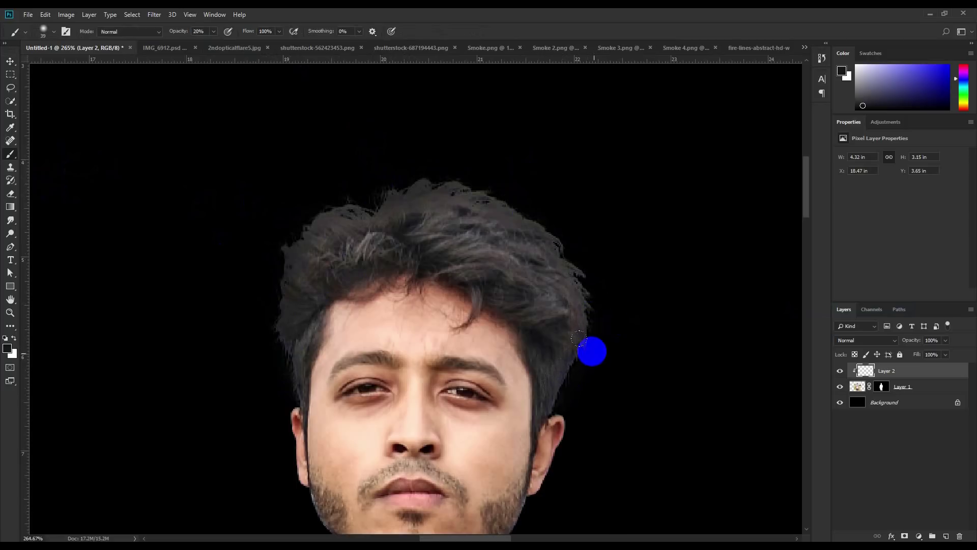
scroll(578, 331, down, 10)
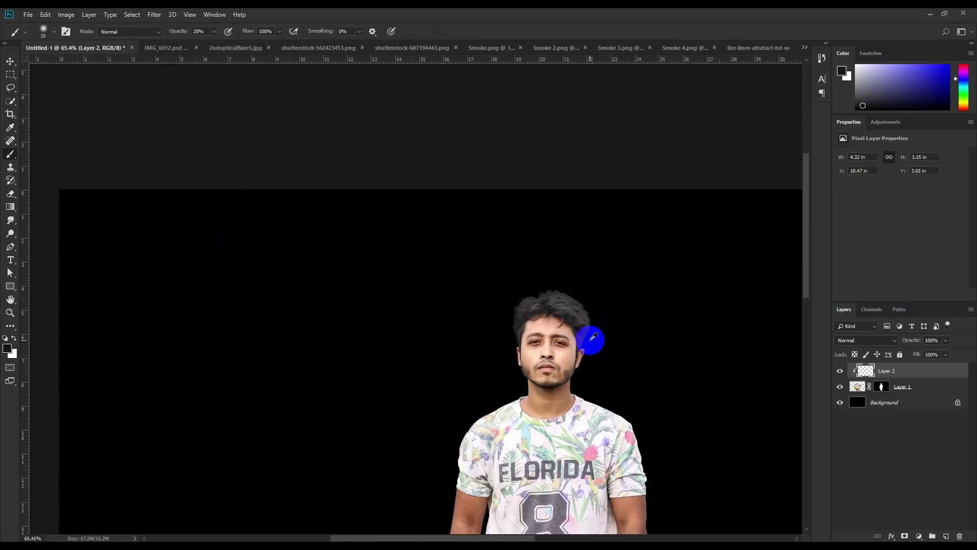
scroll(587, 332, up, 1)
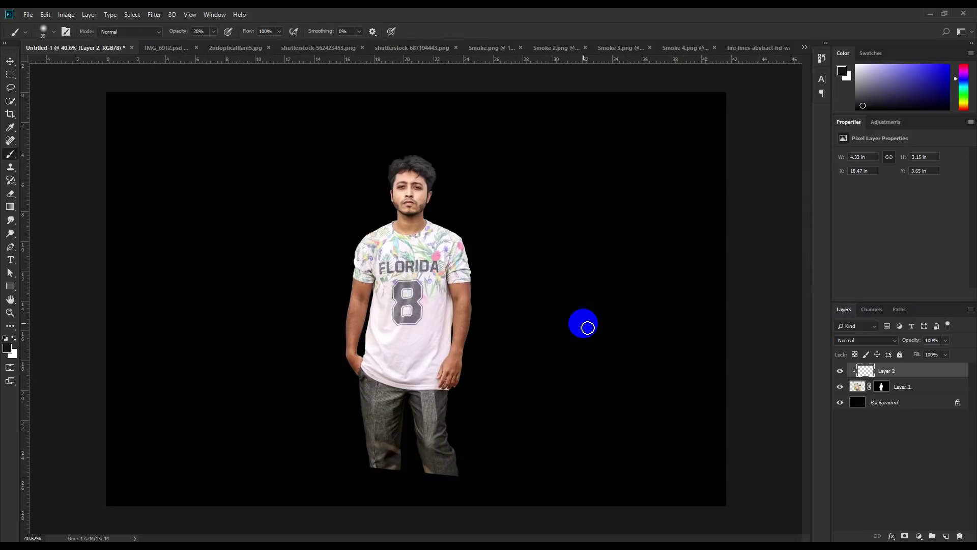
scroll(460, 183, up, 1)
scroll(462, 183, down, 1)
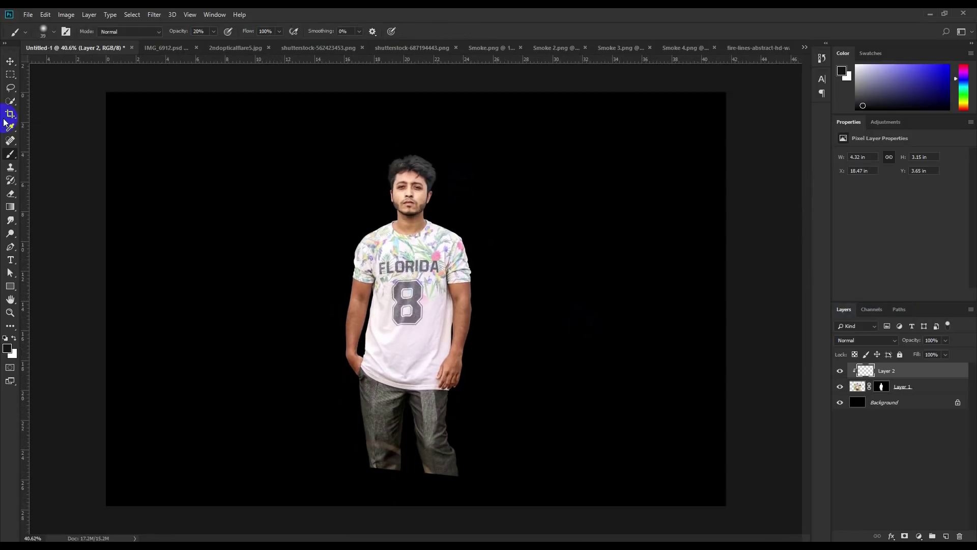
Try an upward gradient on Layer 1's mask, then undo it
click(10, 61)
click(876, 377)
click(880, 388)
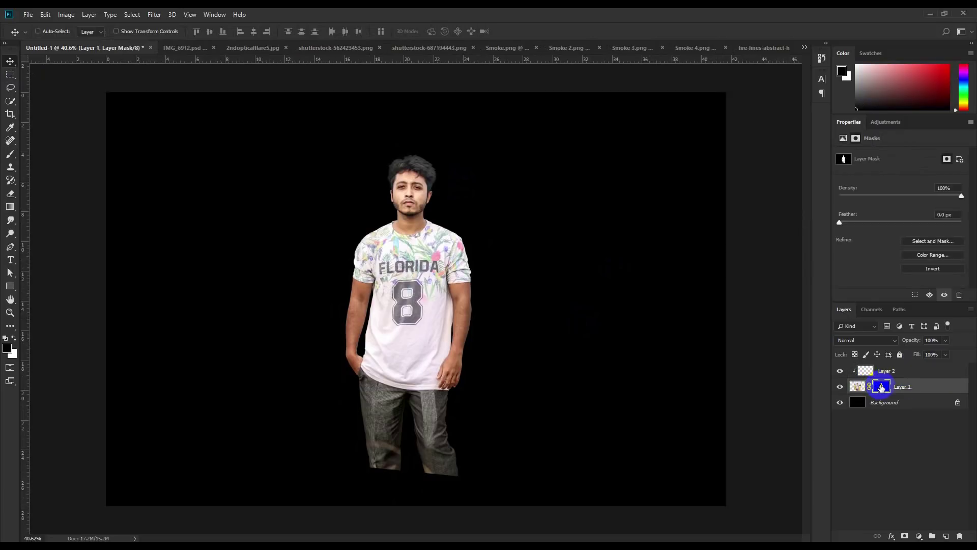
click(10, 207)
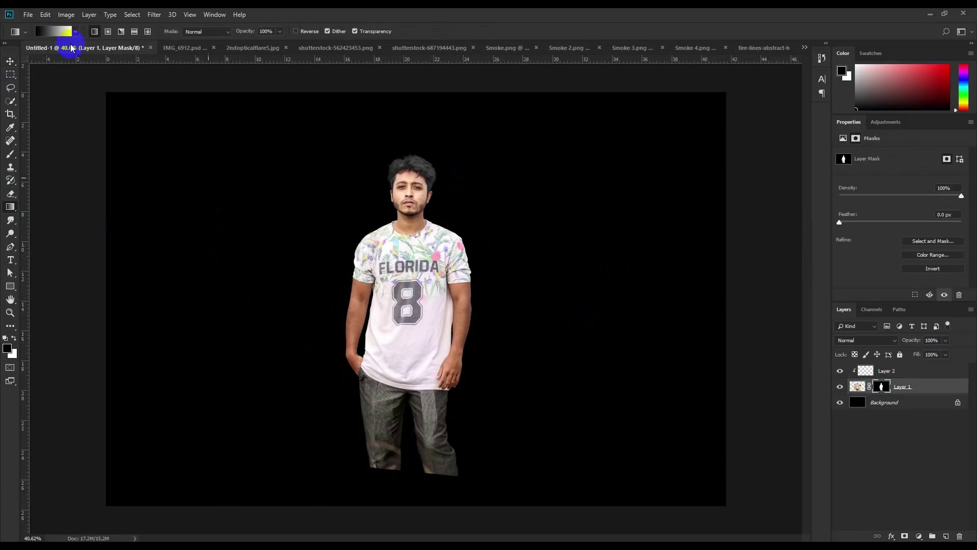
drag(404, 468, 395, 340)
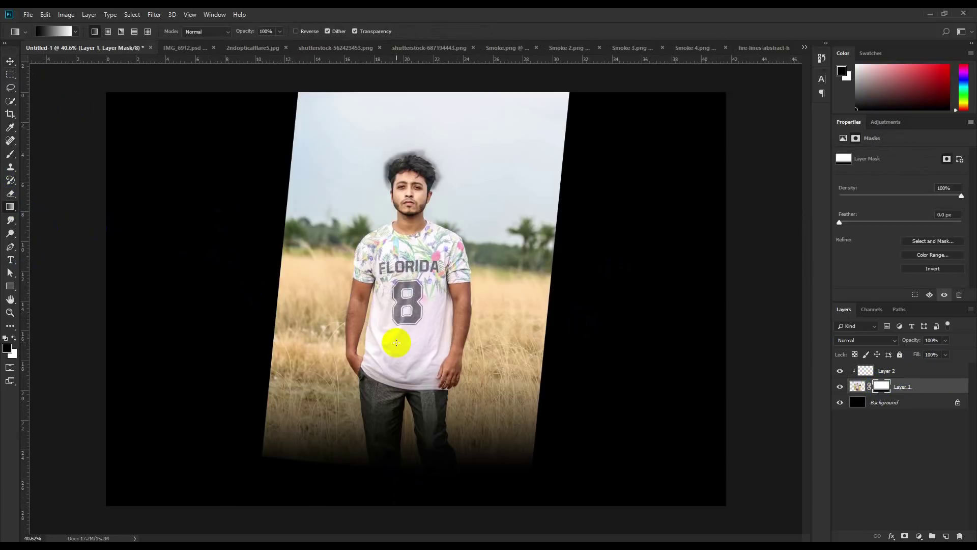
key(ctrl+z)
Convert Layer 1 to a smart object and fade the legs into black with mask gradients
right_click(916, 387)
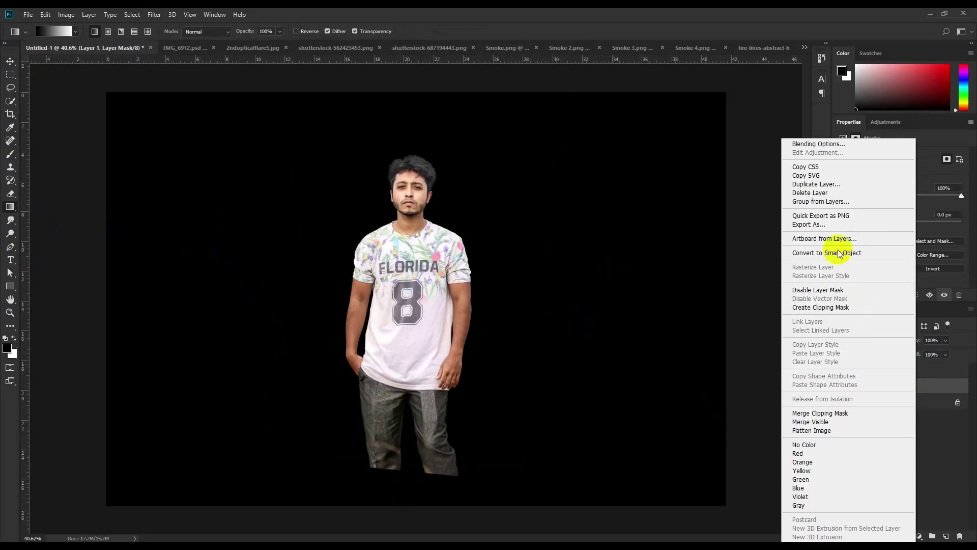
click(838, 252)
click(904, 536)
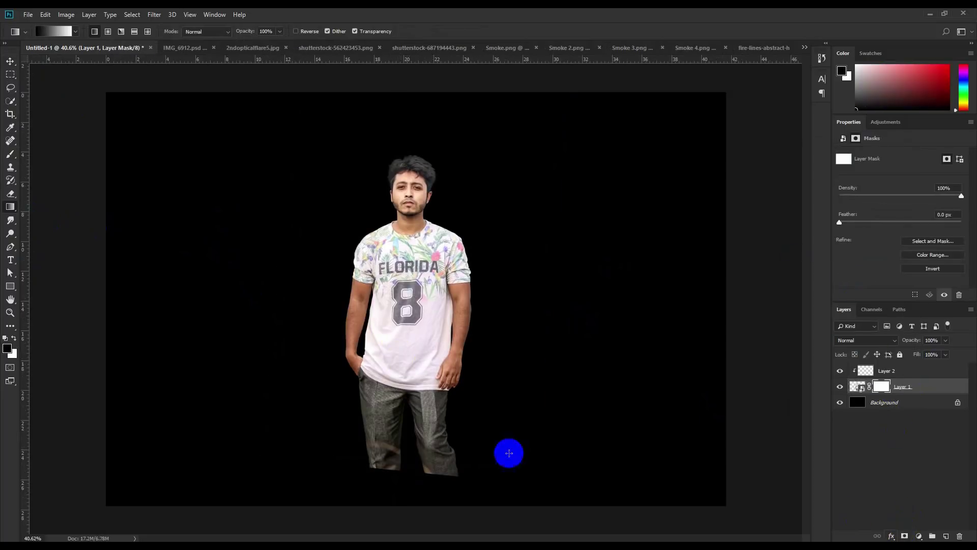
drag(410, 338, 409, 405)
key(ctrl+z)
drag(425, 471, 411, 301)
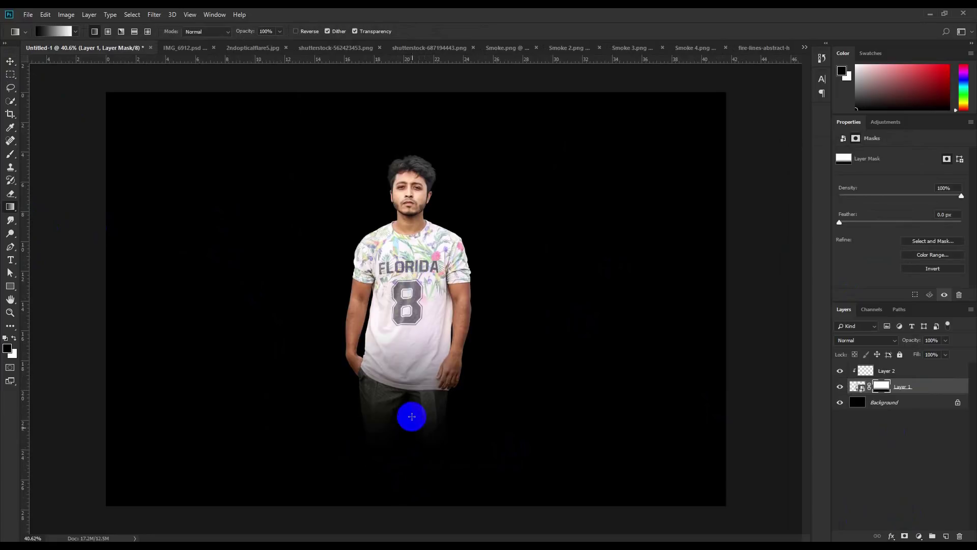
drag(412, 416, 401, 214)
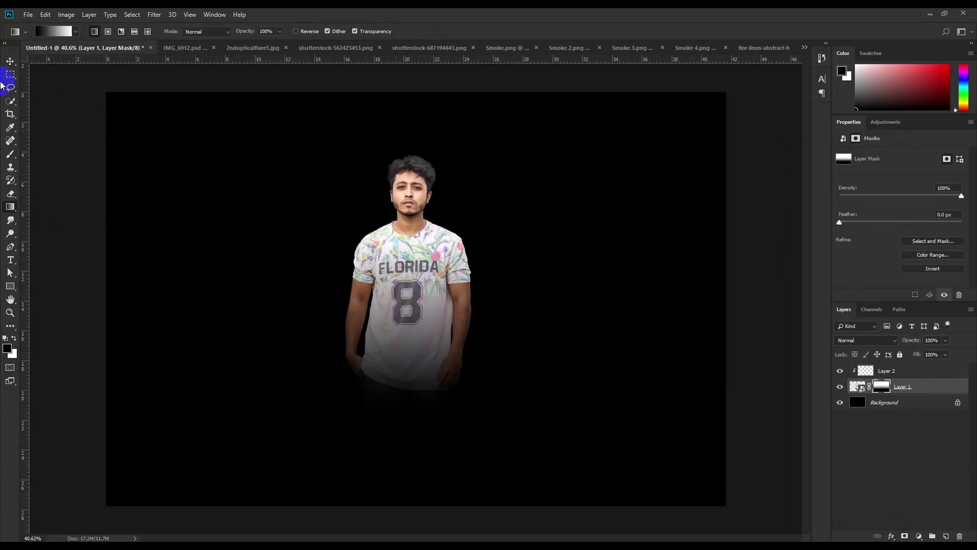
Merge Layer 2 down into the portrait and convert the result to a smart object
click(9, 61)
click(911, 375)
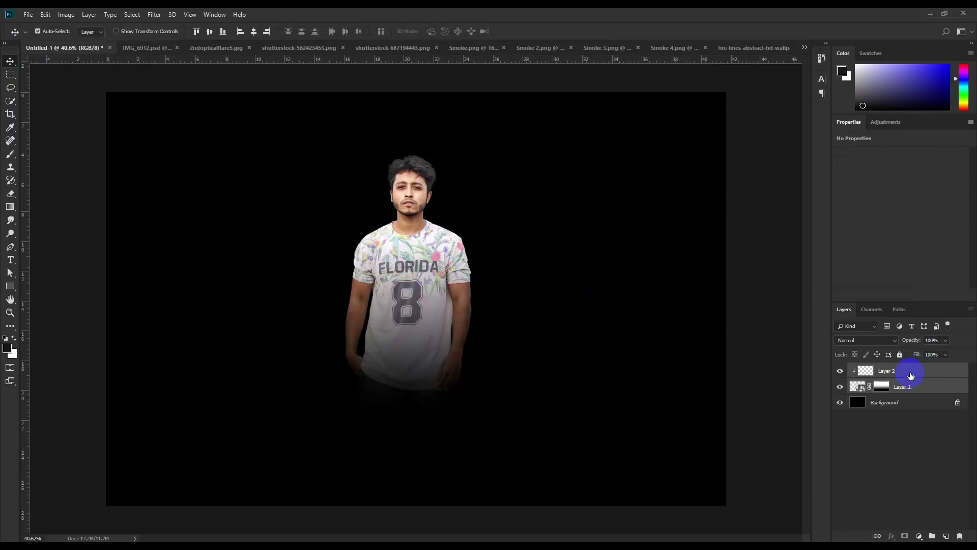
key(ctrl+e)
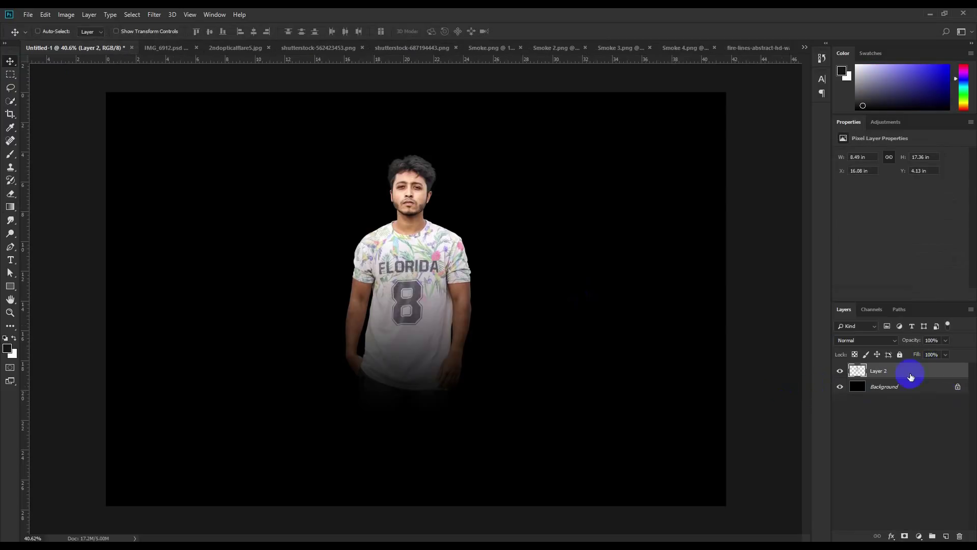
right_click(911, 375)
click(817, 252)
Scale the portrait up to about 127% and centre it on the canvas
key(ctrl+t)
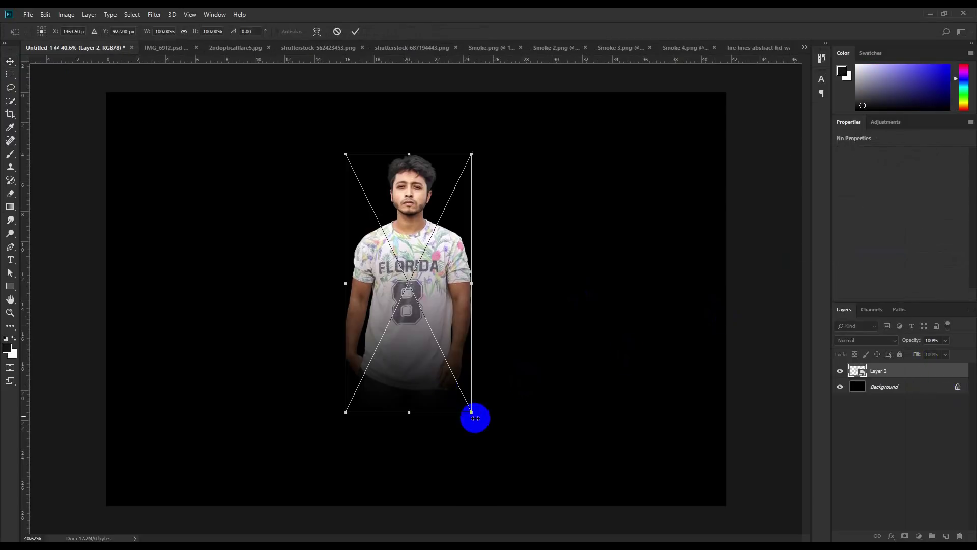
drag(473, 413, 494, 444)
mouse_move(452, 369)
mouse_down()
mouse_move(452, 390)
mouse_move(442, 354)
mouse_up()
click(355, 31)
drag(436, 164, 437, 164)
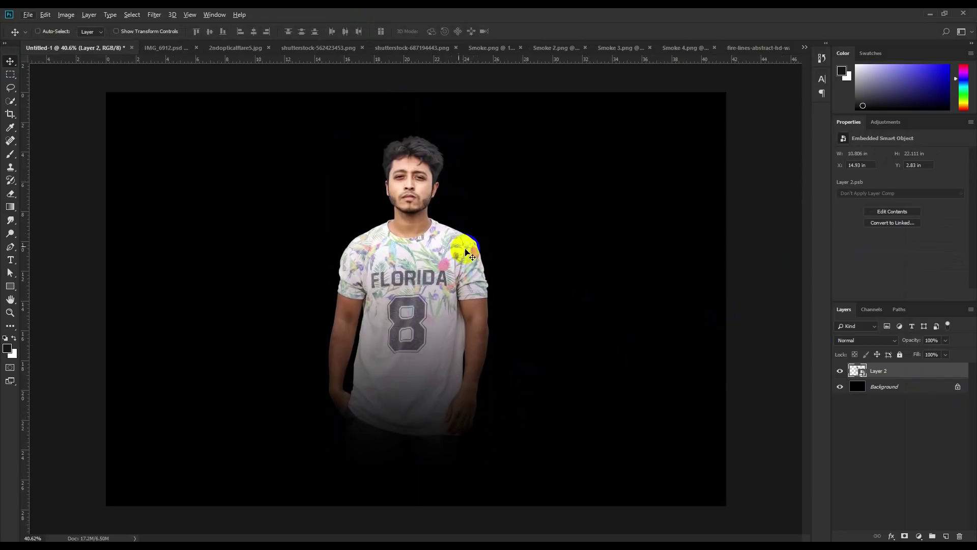
click(438, 234)
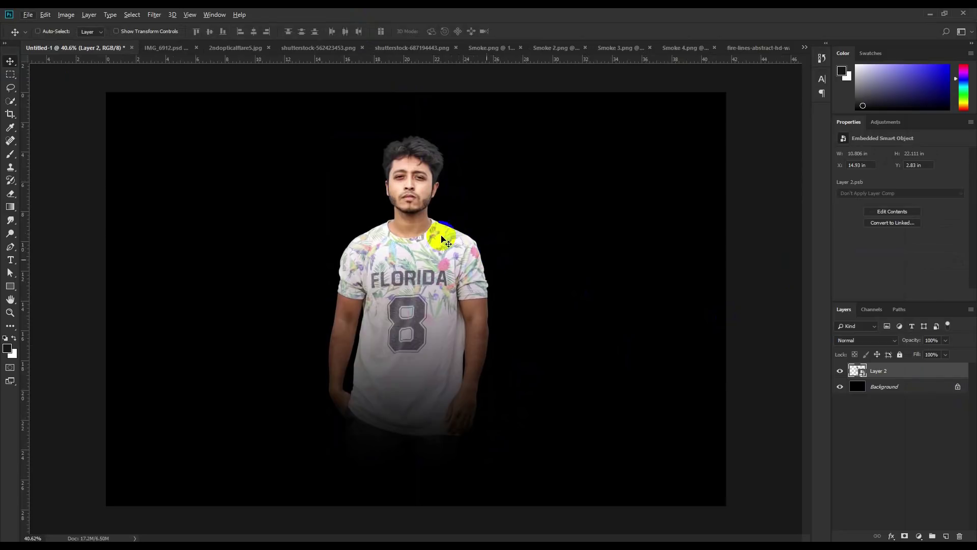
click(397, 198)
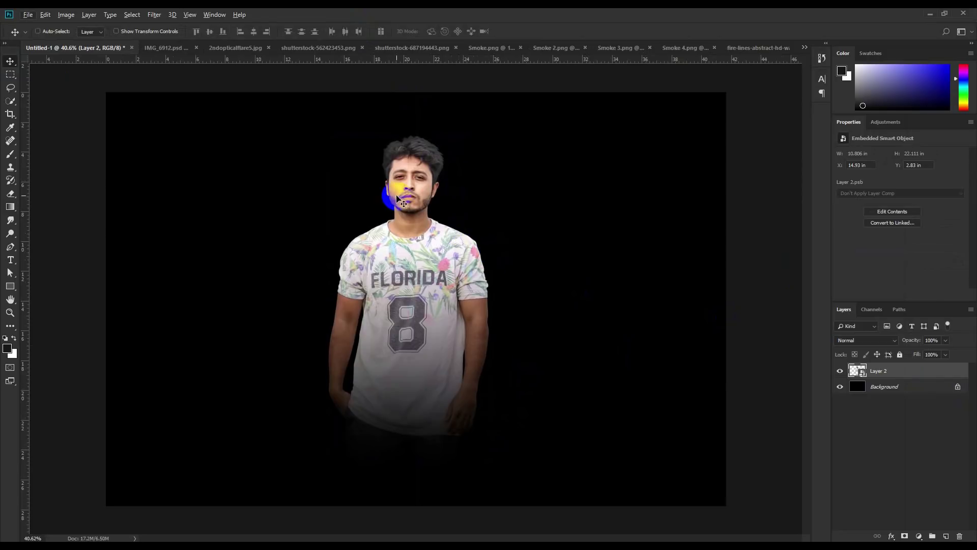
click(168, 51)
Close IMG_6912.psd and bring up the 2ndopticalflare5.jpg flare image
click(201, 48)
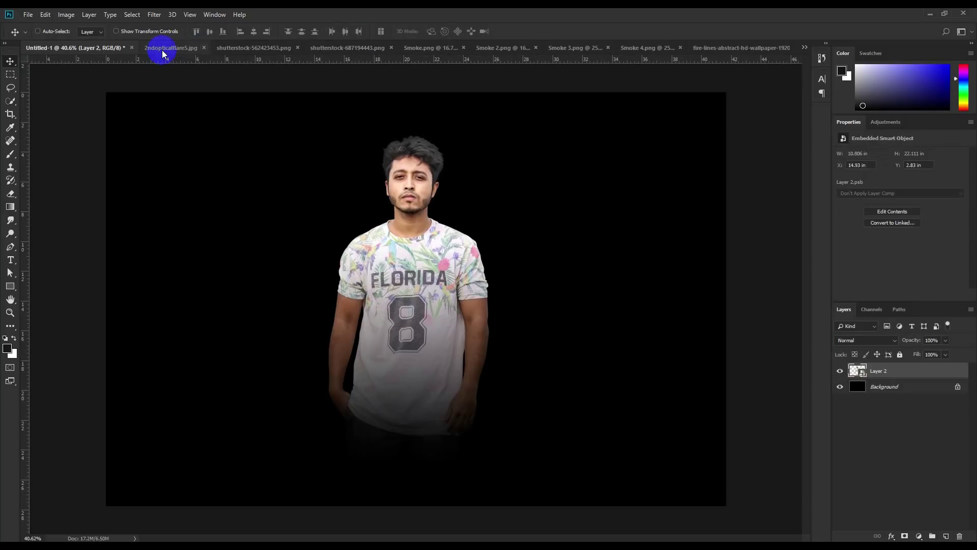
click(146, 51)
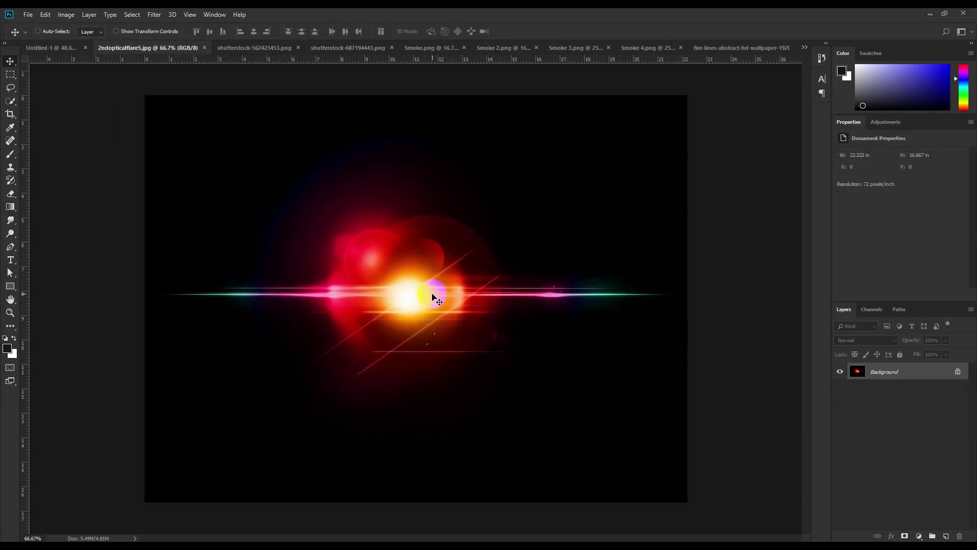
click(76, 47)
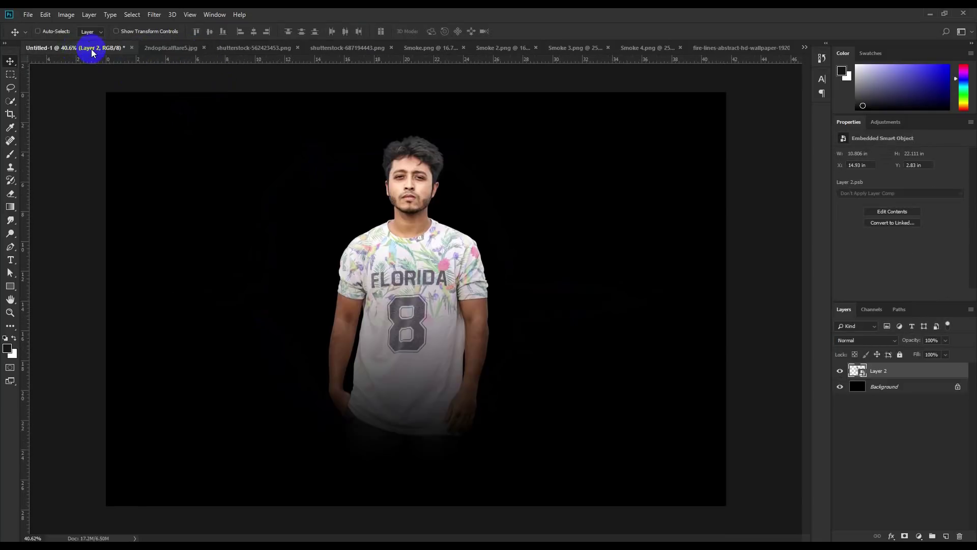
click(157, 49)
scroll(316, 283, up, 4)
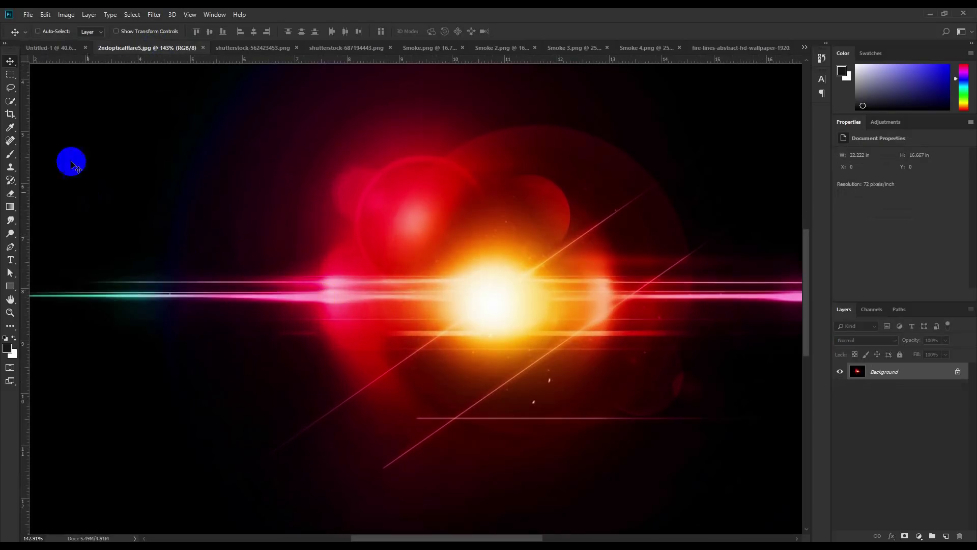
Sample pink from the flare's streak, deepen it to ea0886, and return to the fitted portrait
click(11, 127)
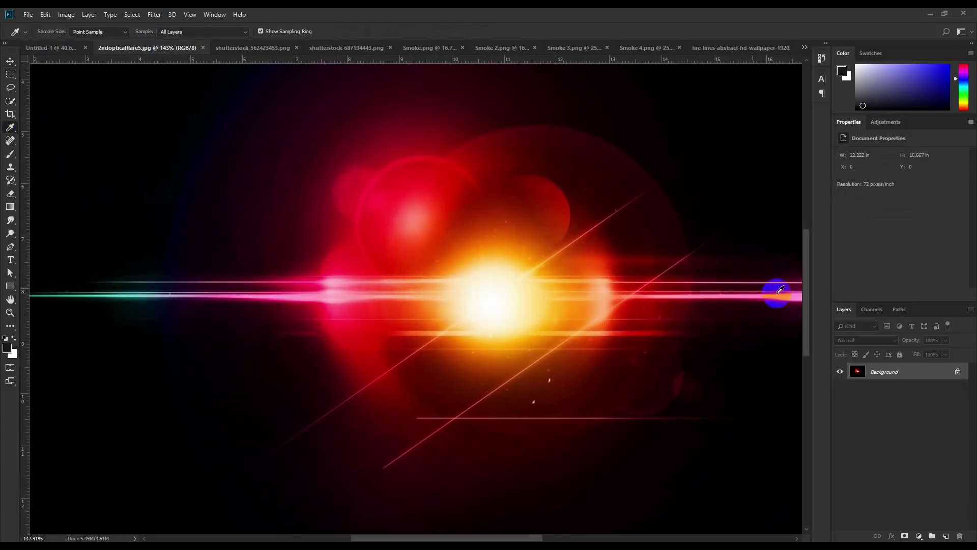
drag(682, 296, 515, 299)
click(630, 296)
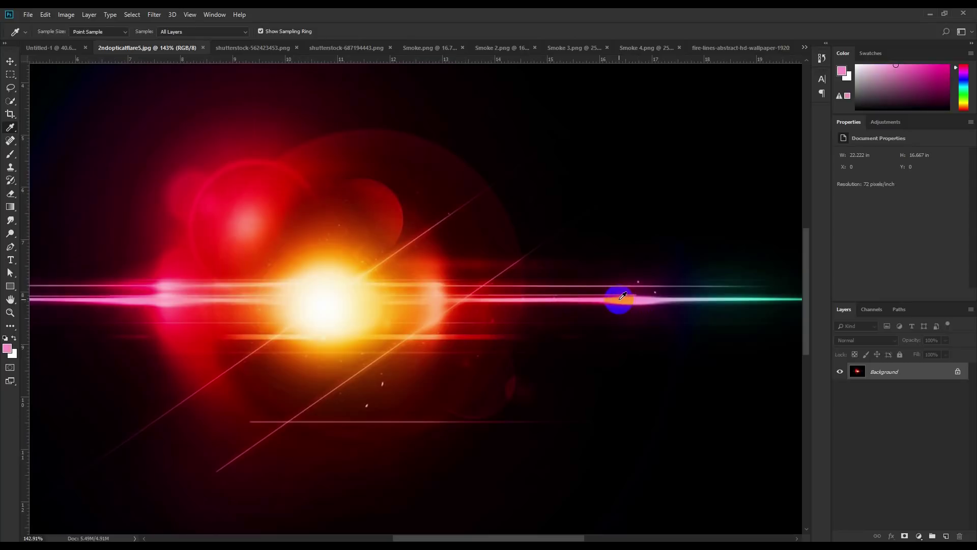
click(8, 350)
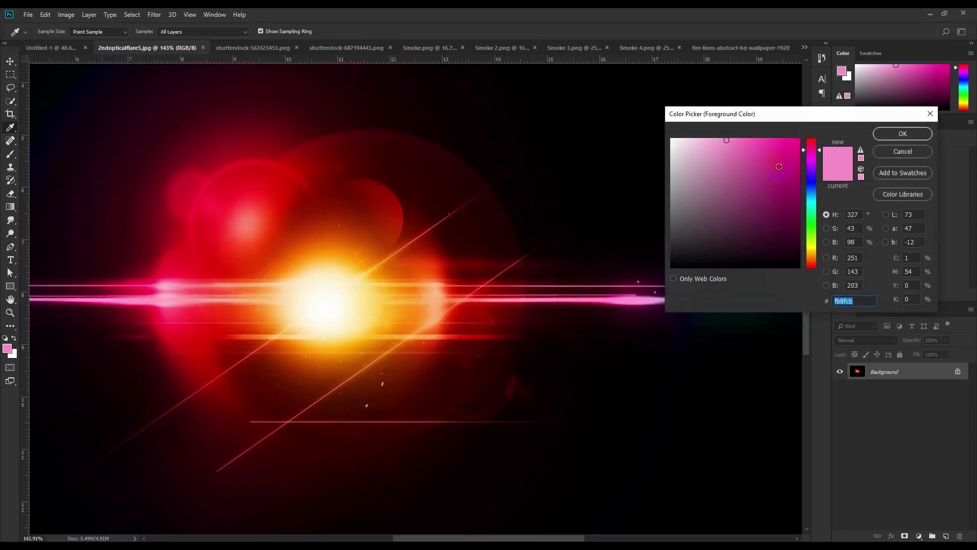
click(792, 148)
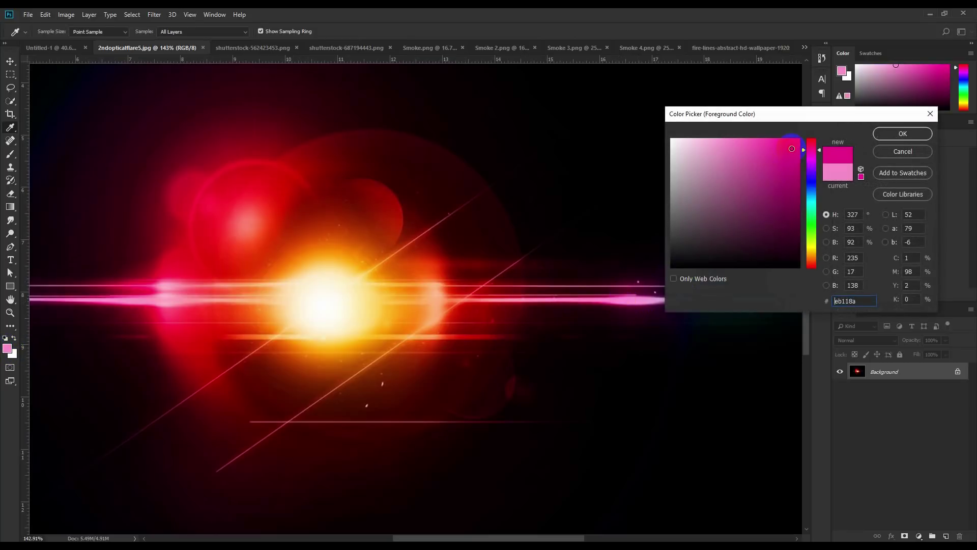
click(902, 133)
click(52, 48)
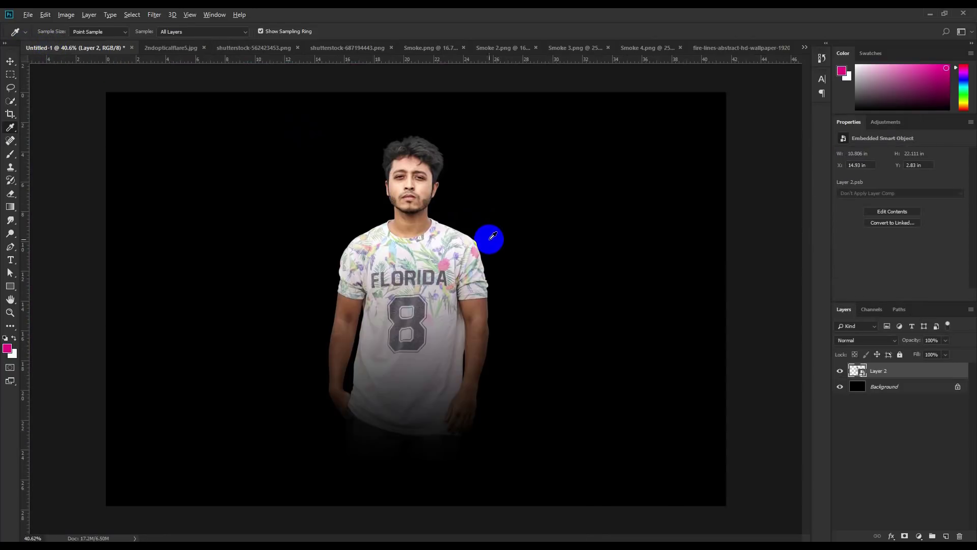
key(ctrl+0)
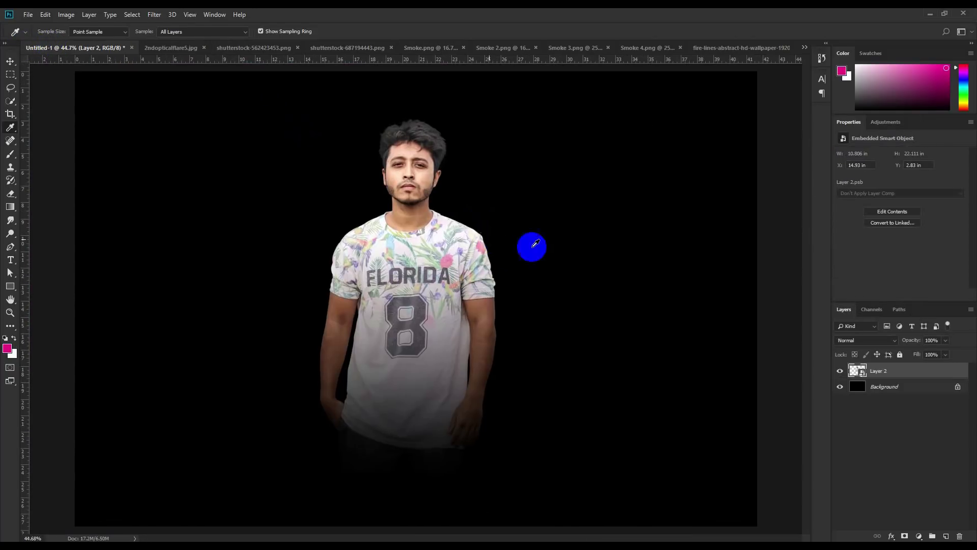
Duplicate the man's layer with Ctrl+J and reselect the original Layer 2
double_click(922, 375)
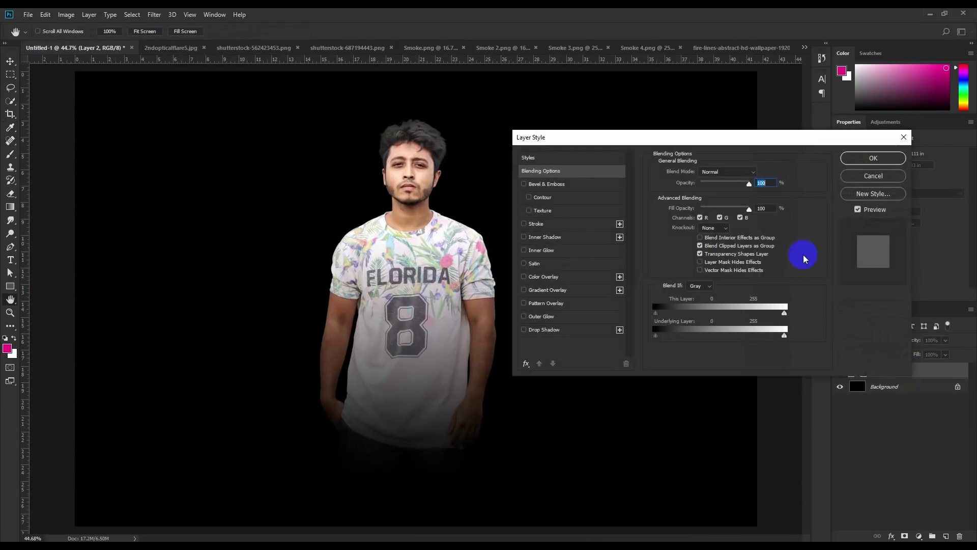
click(875, 175)
key(ctrl+j)
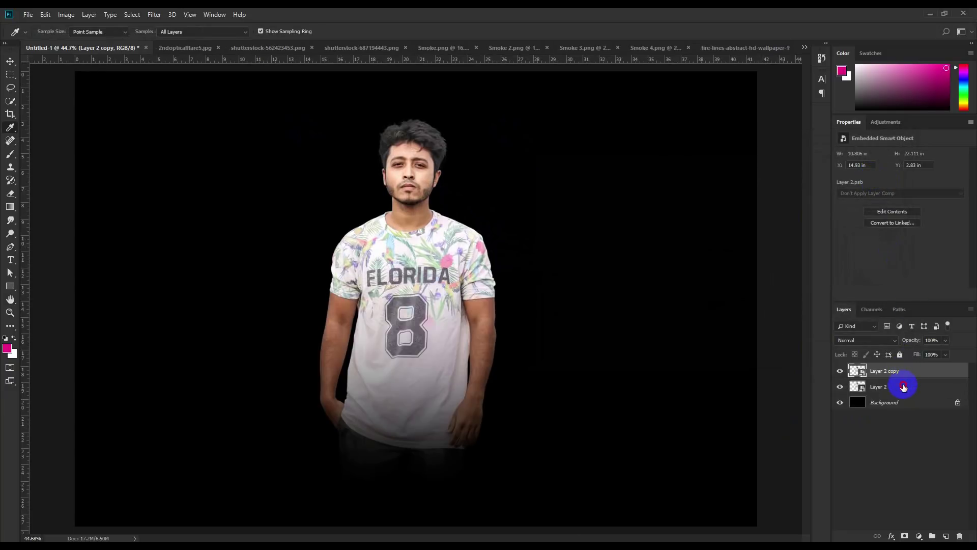
click(904, 387)
Add an Outer Glow to Layer 2 with Normal blending
double_click(906, 384)
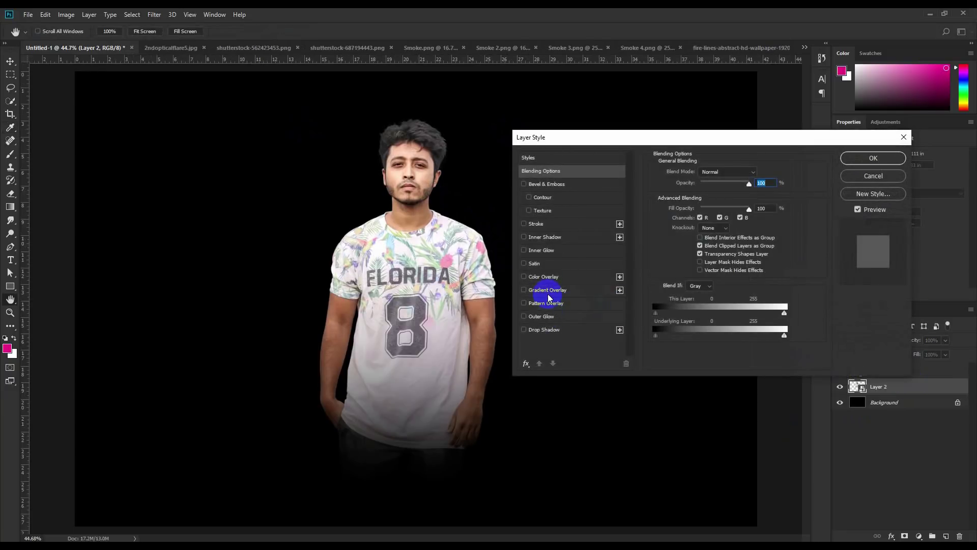
click(541, 316)
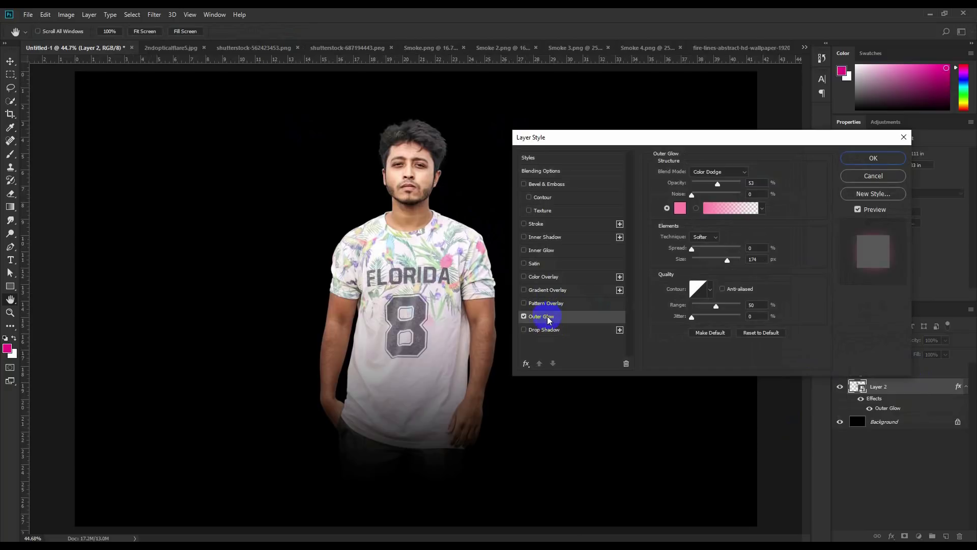
click(717, 185)
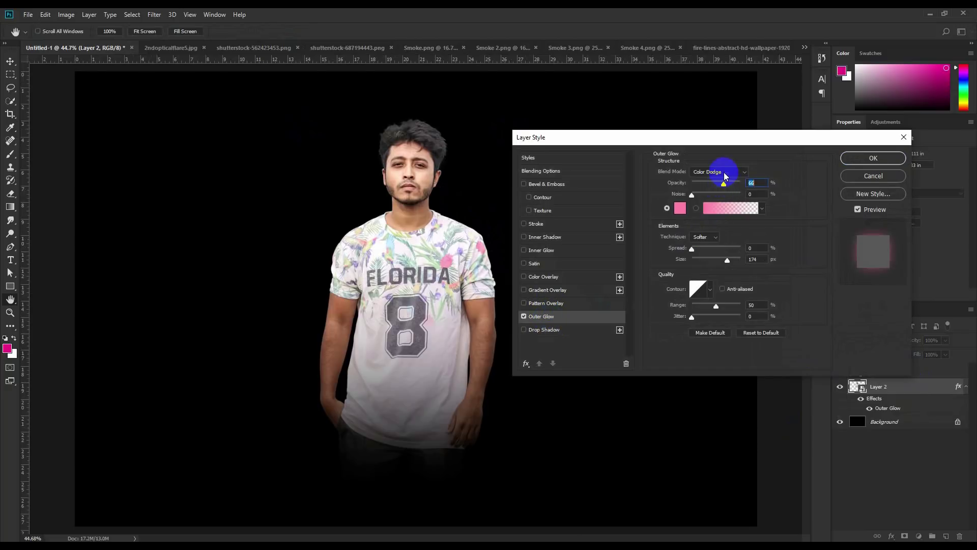
click(726, 177)
click(707, 210)
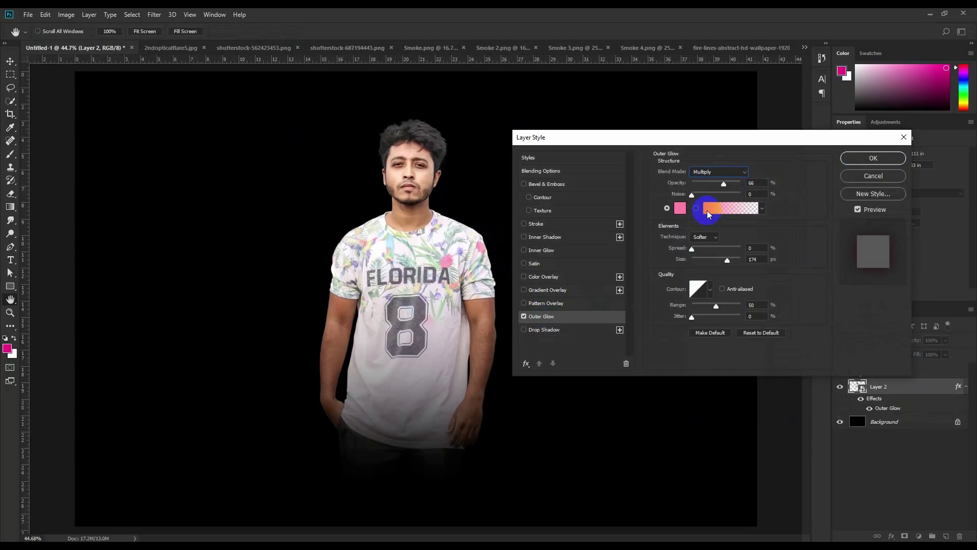
scroll(711, 174, up, 2)
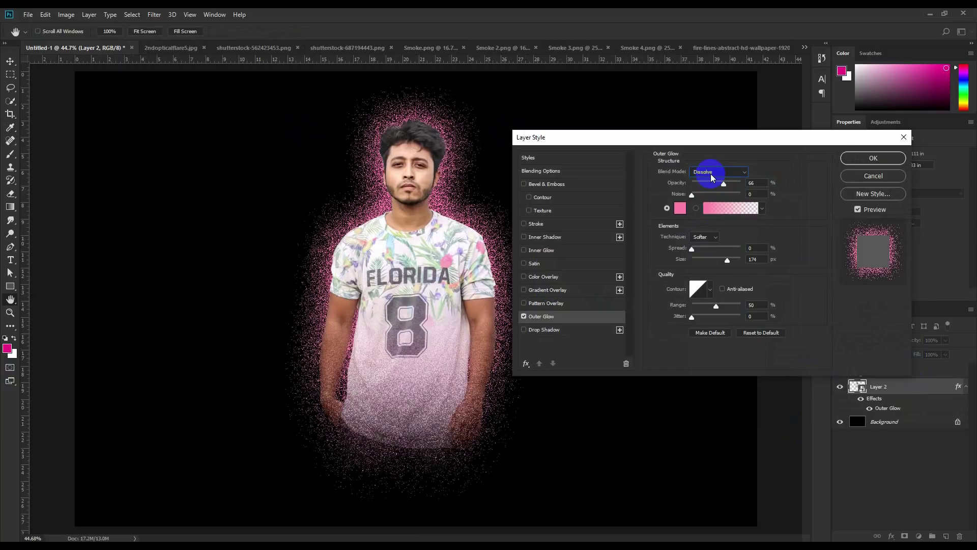
key(Up)
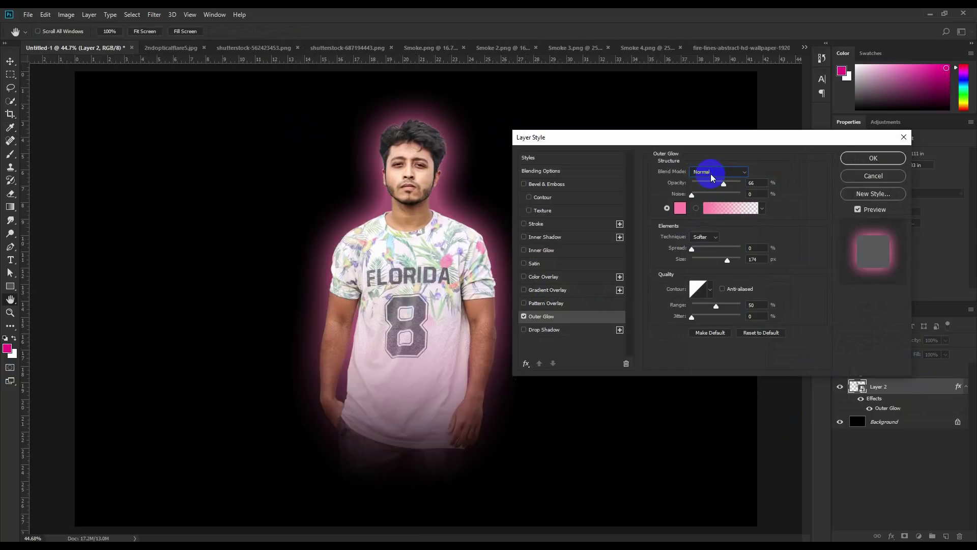
Make the outer glow magenta at 50% opacity and 98 px size, and add an Inner Glow
click(680, 208)
click(795, 171)
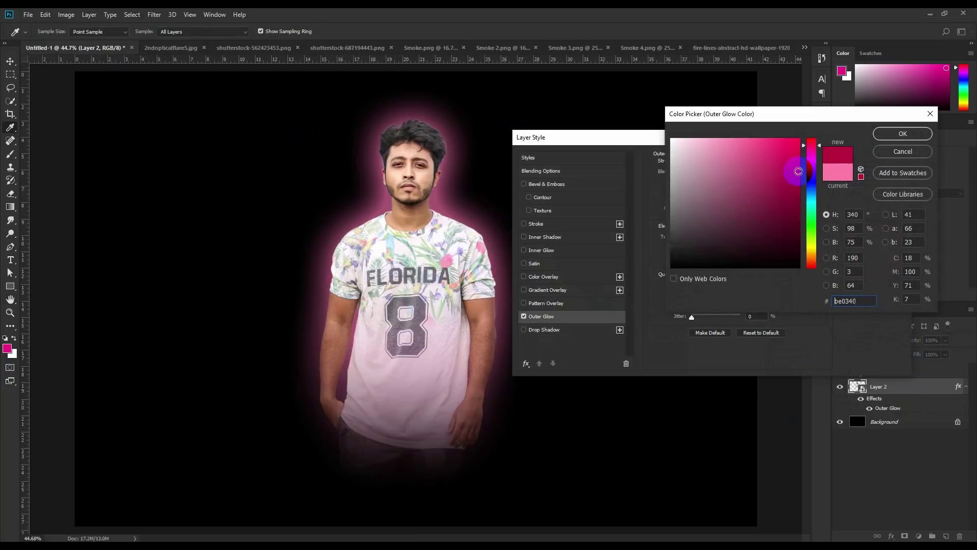
drag(789, 162, 778, 148)
drag(813, 149, 812, 159)
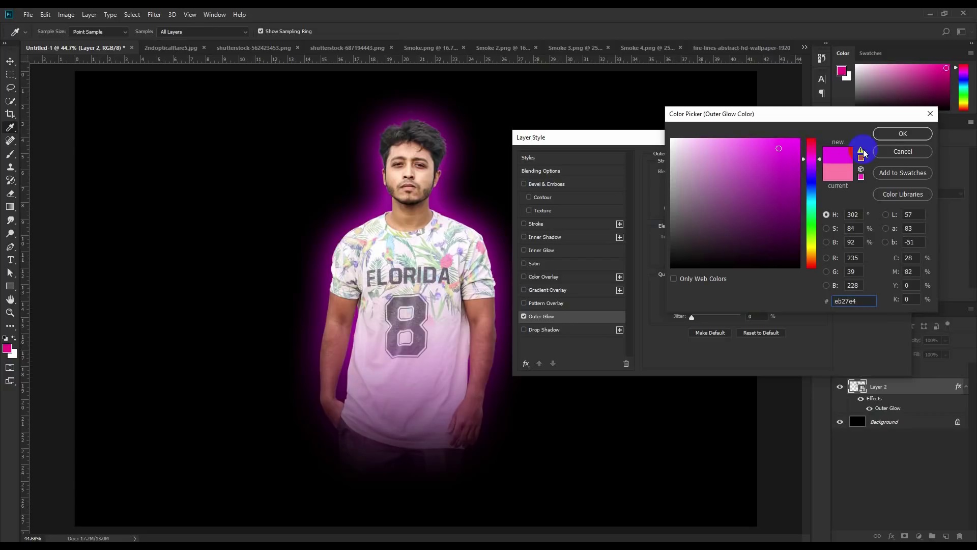
click(889, 136)
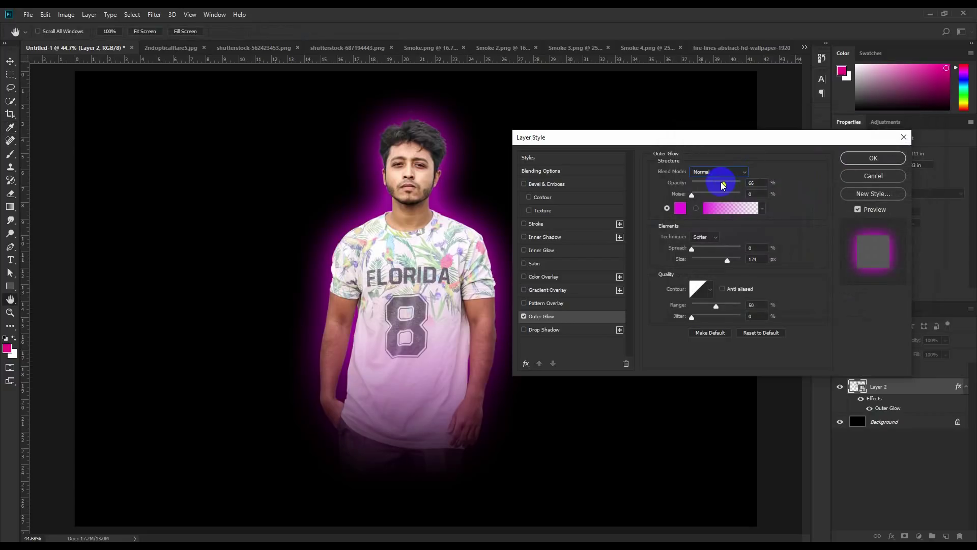
drag(722, 182, 716, 183)
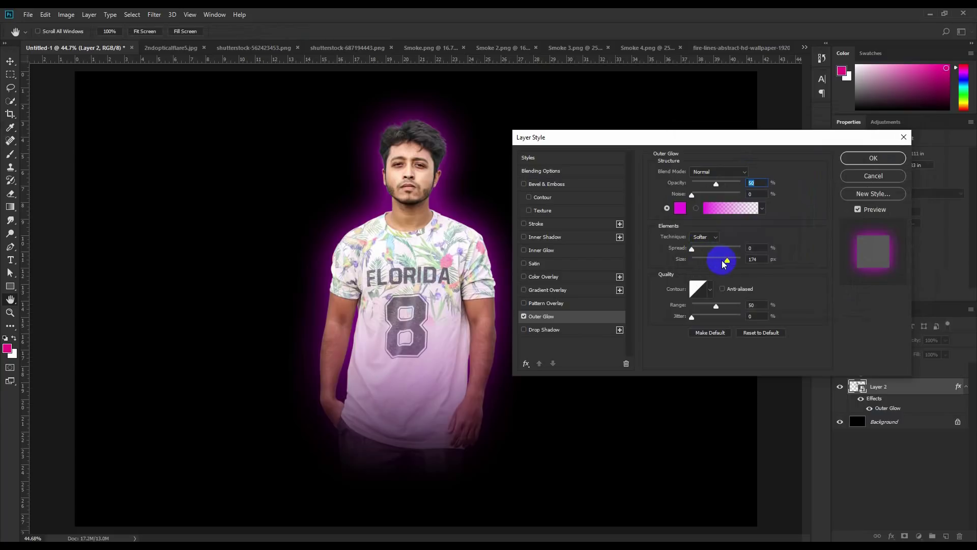
drag(720, 261, 720, 263)
click(541, 251)
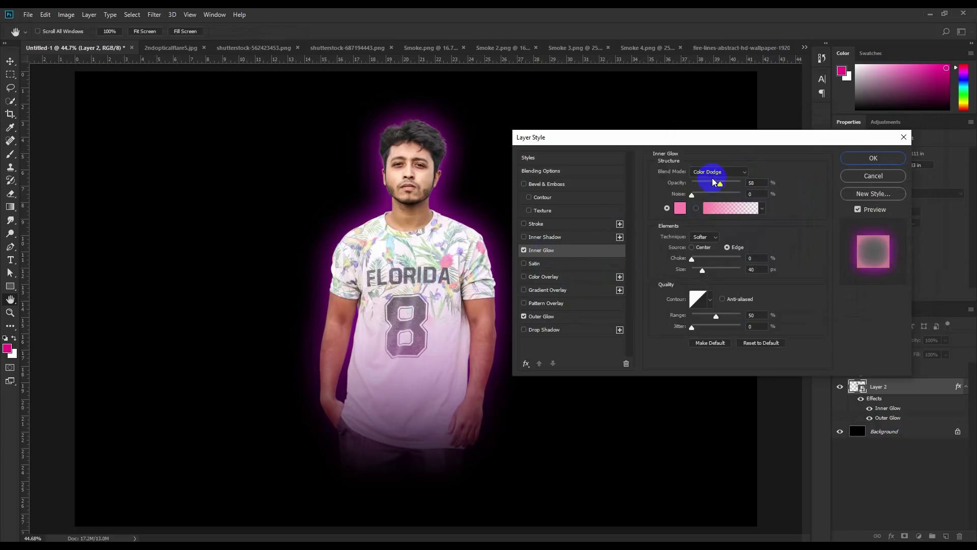
Set the inner glow colour to magenta e417c5
click(714, 173)
click(710, 269)
click(680, 207)
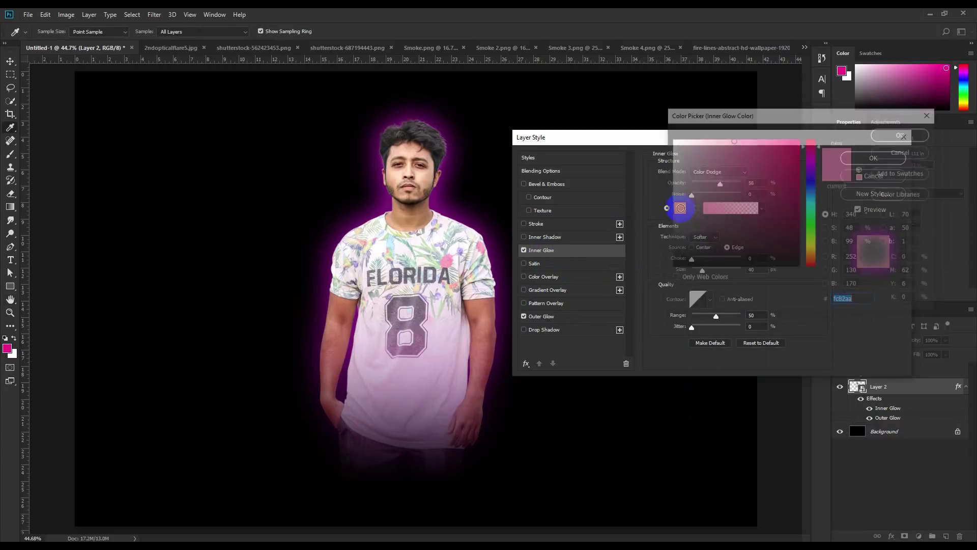
click(812, 156)
click(787, 152)
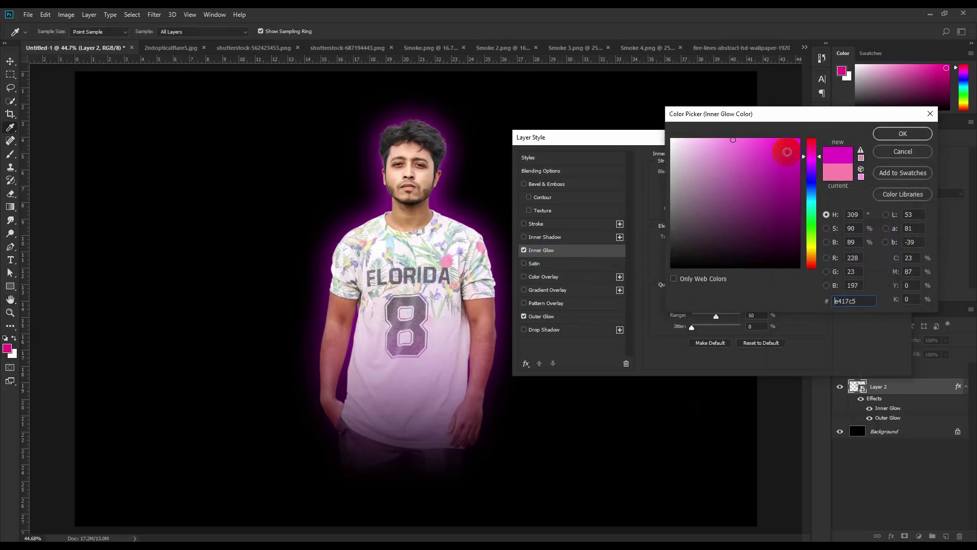
click(898, 133)
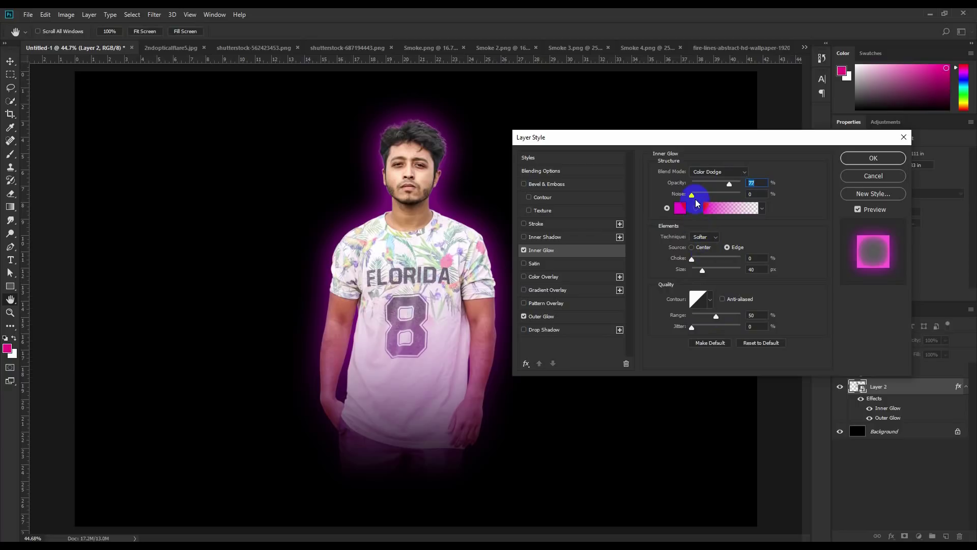
Switch the inner glow to Vivid Light at 73% opacity and 79 px size
click(728, 172)
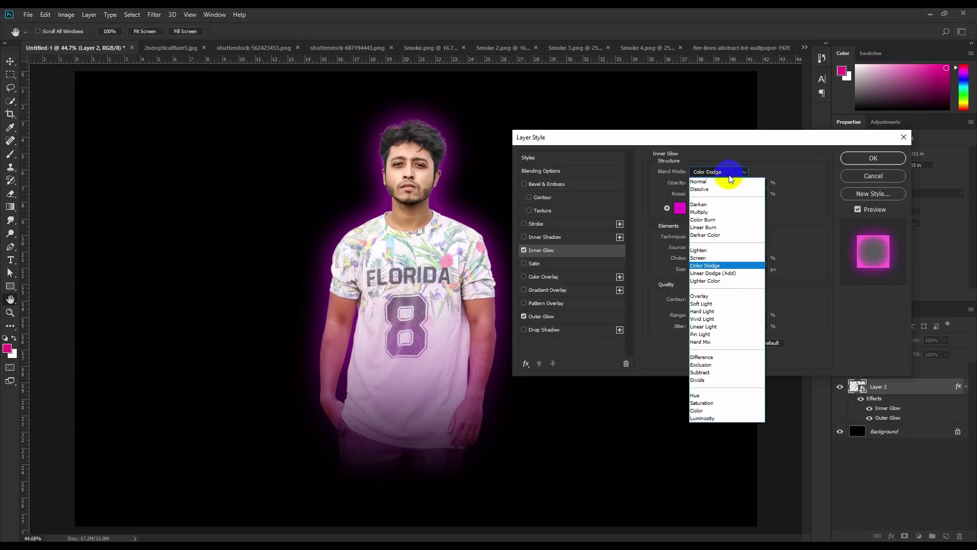
click(710, 210)
scroll(721, 175, down, 3)
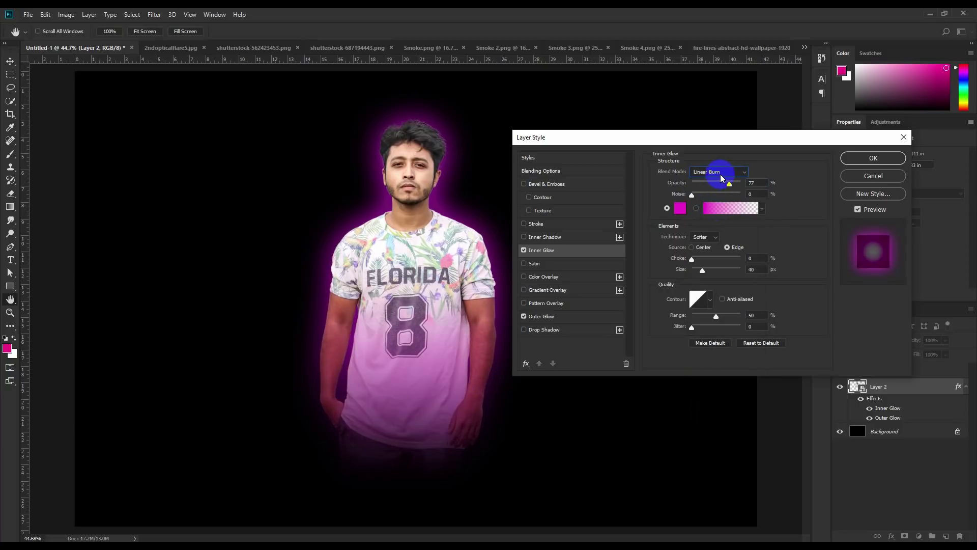
scroll(721, 178, up, 2)
scroll(721, 178, up, 1)
scroll(721, 178, down, 1)
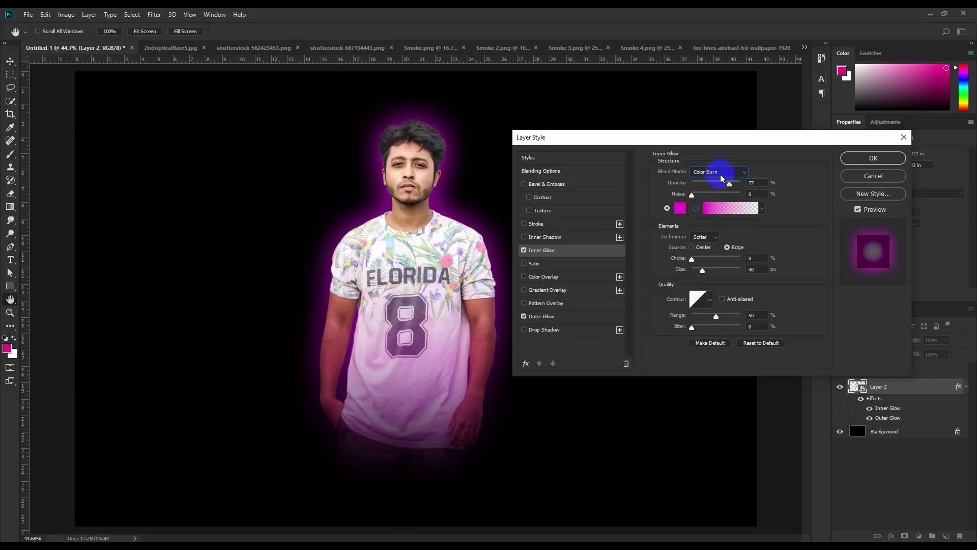
scroll(722, 177, up, 3)
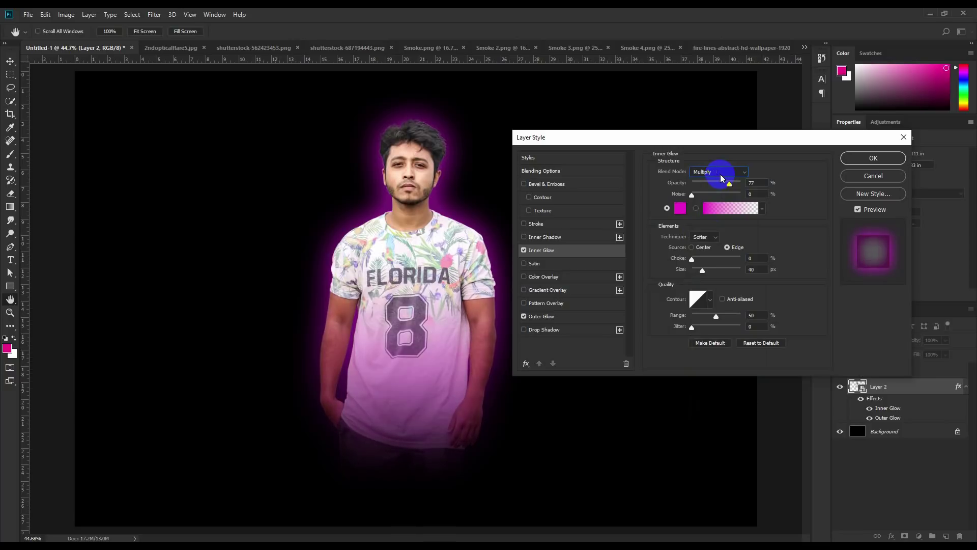
scroll(722, 177, down, 2)
scroll(722, 177, down, 4)
scroll(721, 177, down, 3)
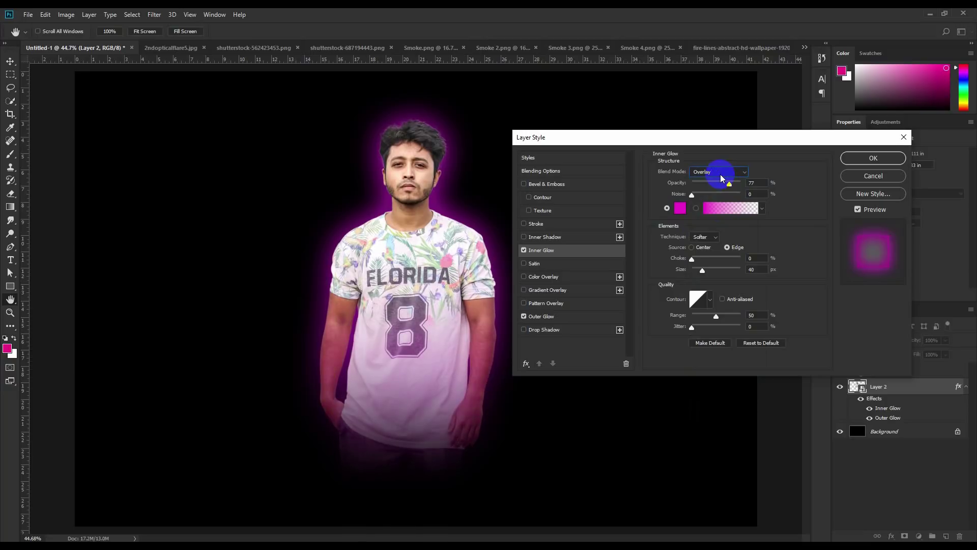
scroll(721, 177, down, 2)
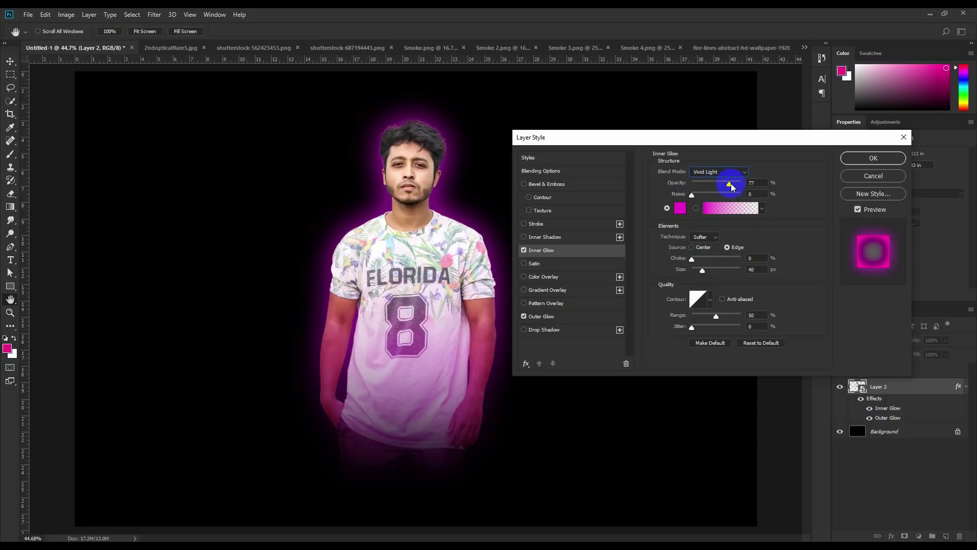
drag(740, 187, 728, 186)
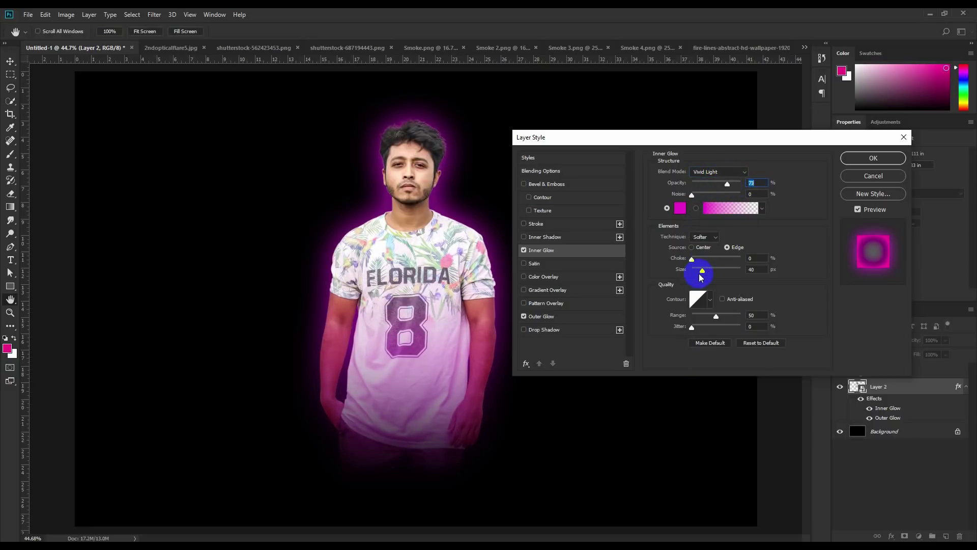
mouse_move(726, 272)
mouse_down()
mouse_move(684, 267)
mouse_move(711, 268)
mouse_up()
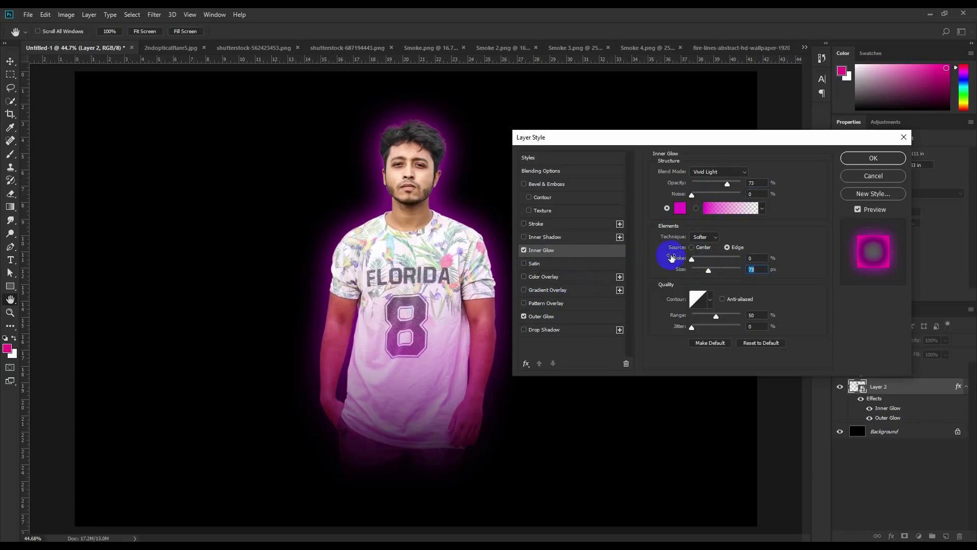
Commit the glows and duplicate Layer 2, undoing a trial nudge of the portrait
click(861, 162)
key(ctrl+j)
key(i)
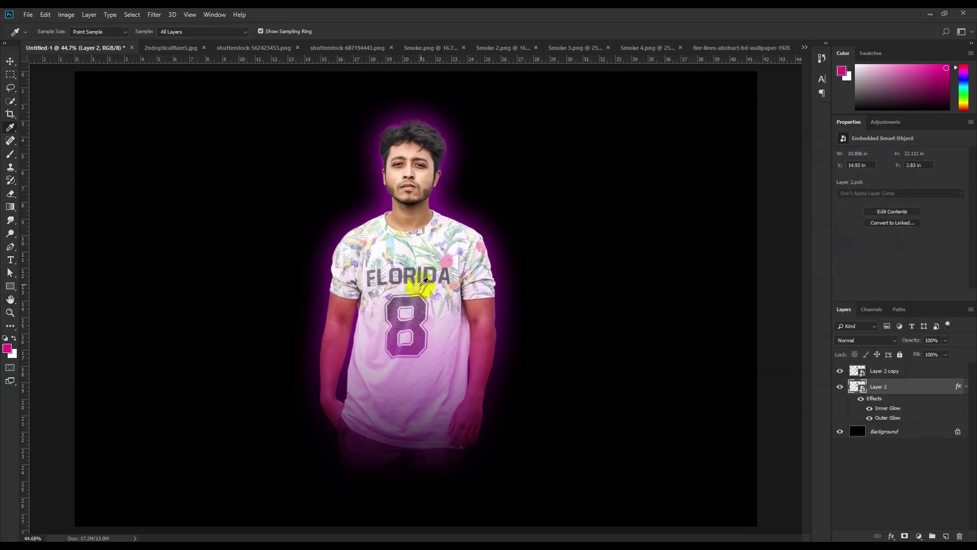
scroll(421, 285, down, 1)
click(10, 62)
drag(363, 208, 363, 213)
scroll(437, 256, up, 1)
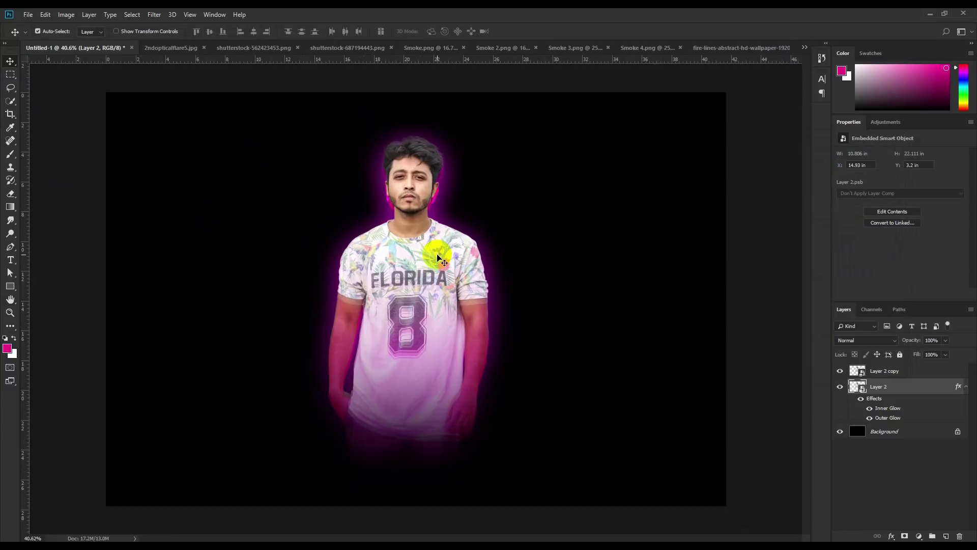
key(ctrl+z)
Toggle Layer 2 copy's visibility to compare, then open its Layer Style
click(966, 388)
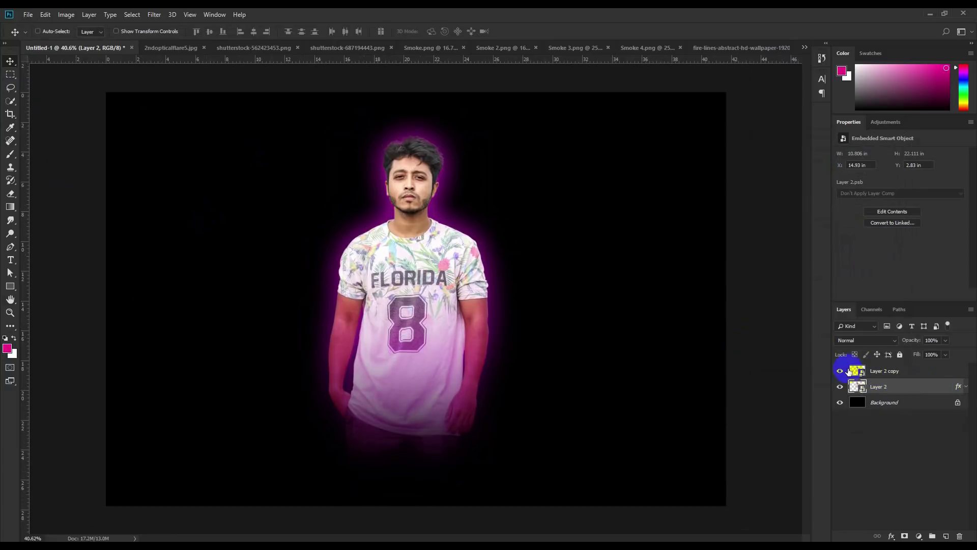
click(840, 371)
click(839, 371)
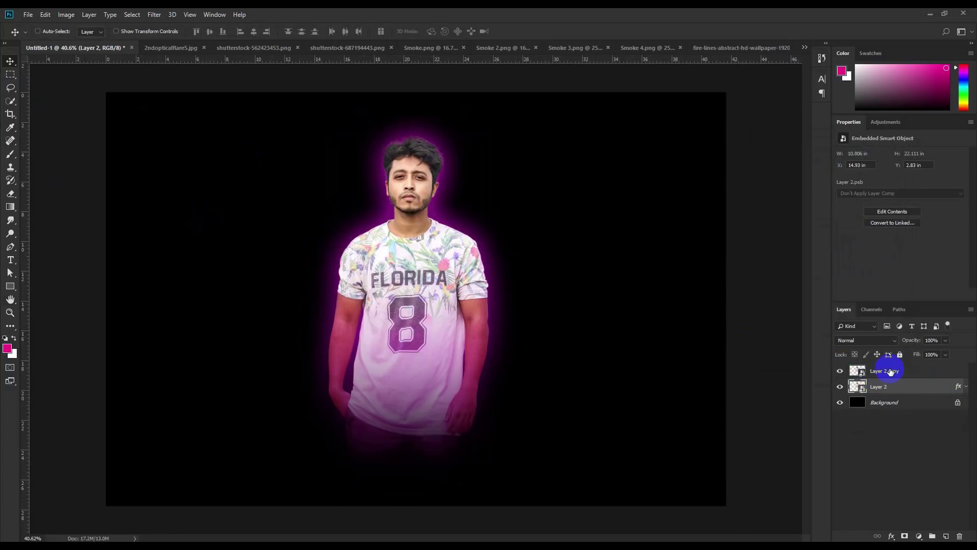
click(921, 371)
double_click(921, 371)
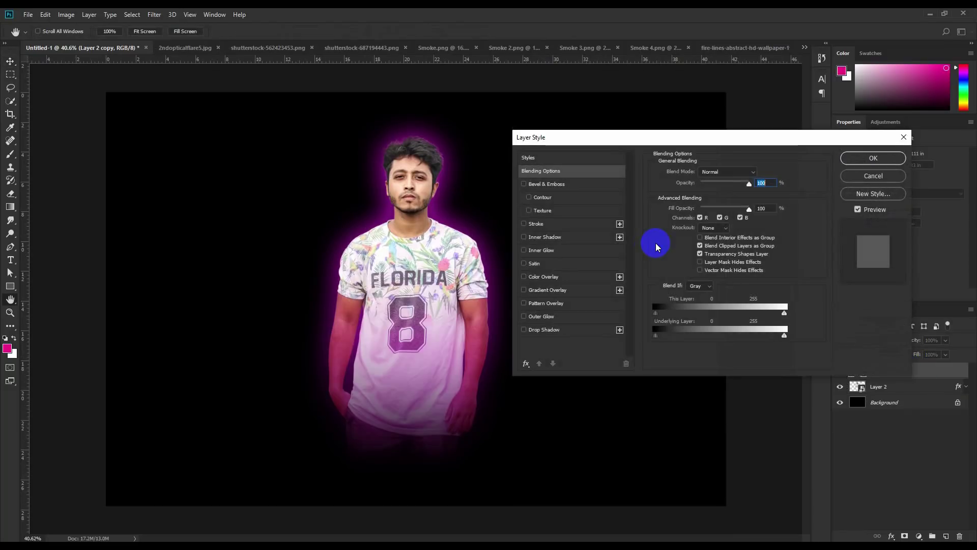
Give Layer 2 copy an inner glow at 35% opacity and about 114 px size
click(546, 250)
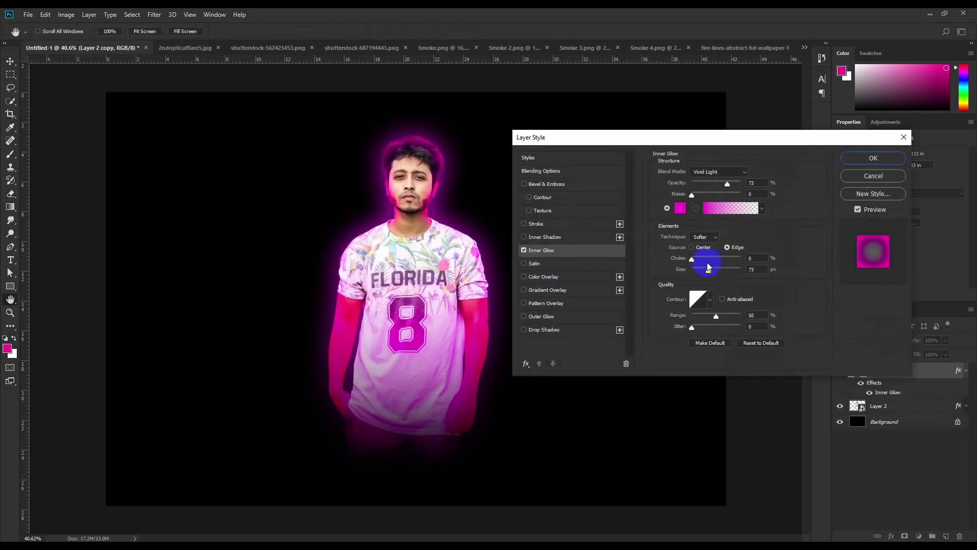
drag(705, 273, 697, 273)
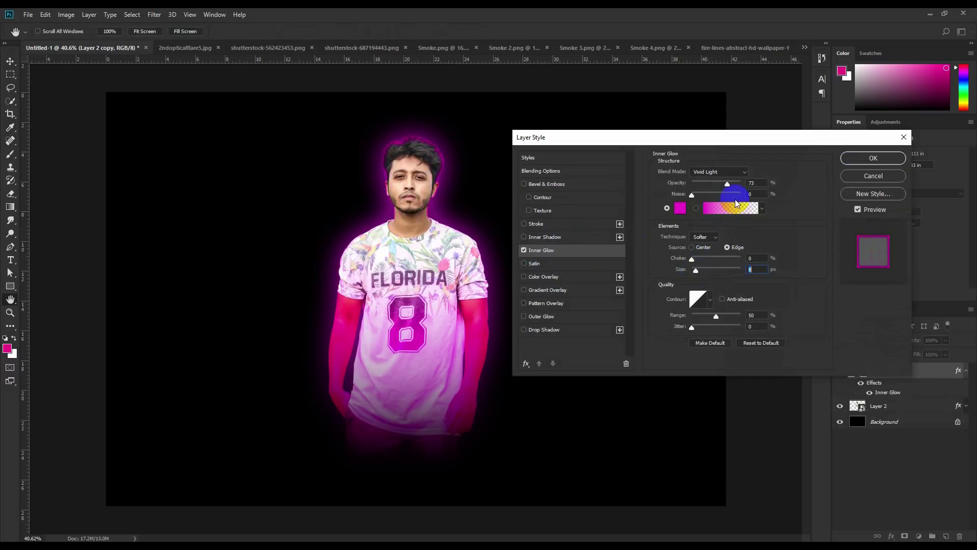
drag(727, 186, 709, 184)
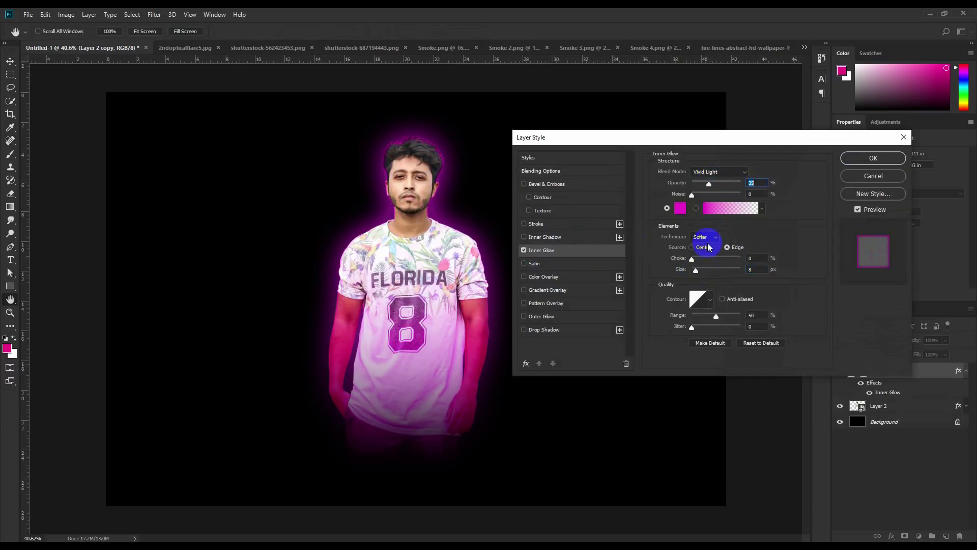
drag(703, 271, 726, 274)
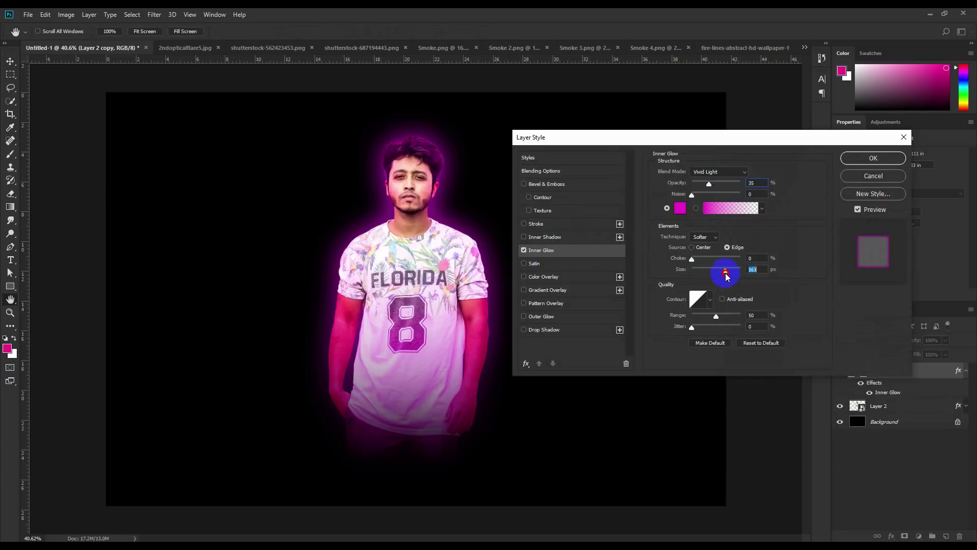
click(873, 158)
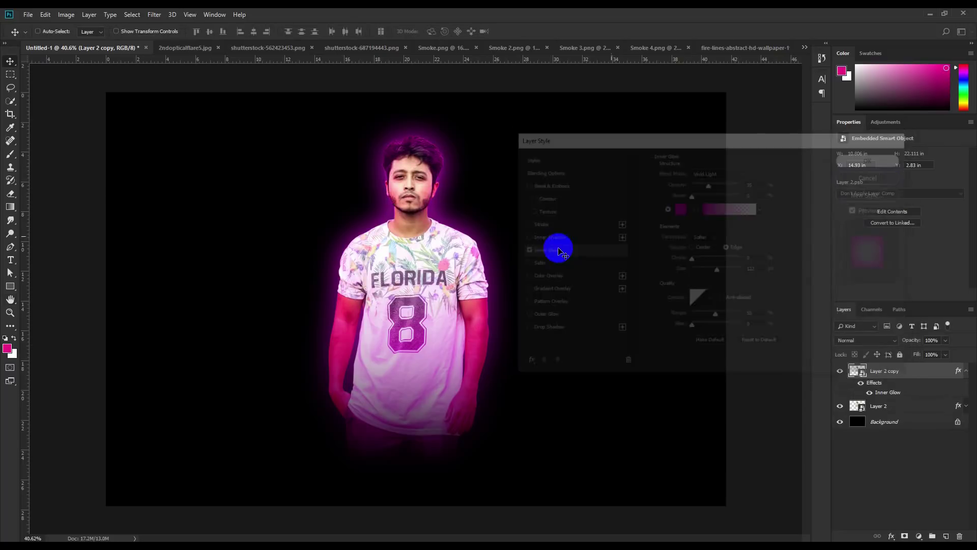
key(v)
scroll(497, 259, up, 1)
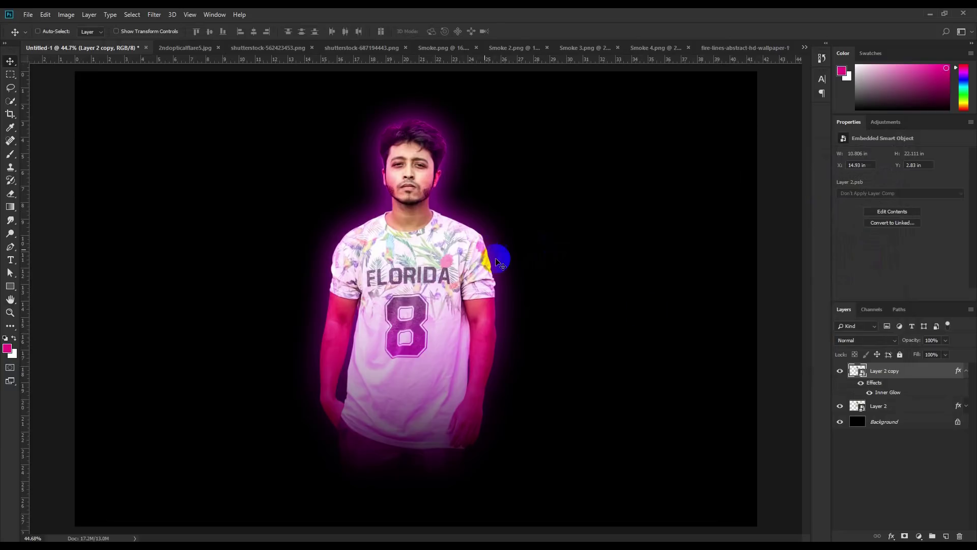
Drag the orange fire ring into the portrait as Layer 3 in Screen mode, left of the man
click(966, 371)
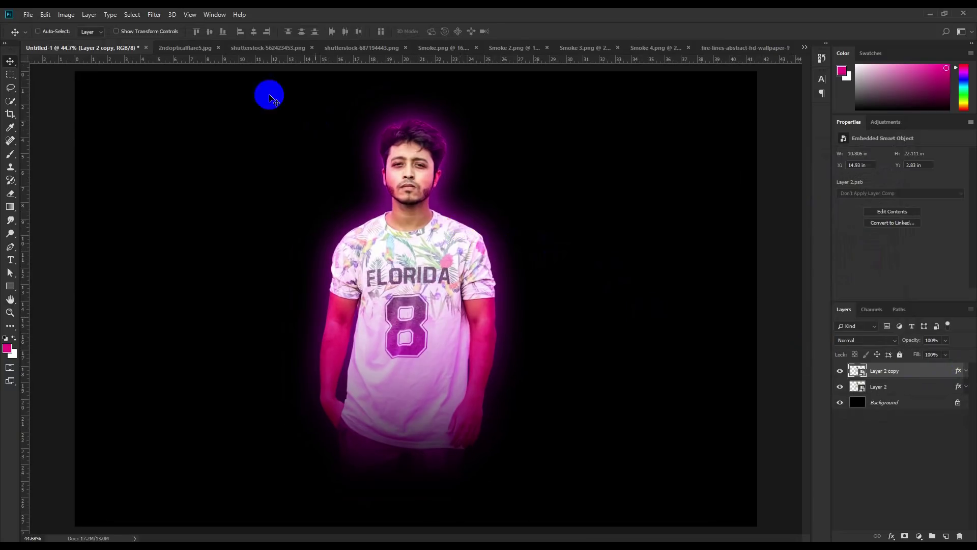
click(279, 48)
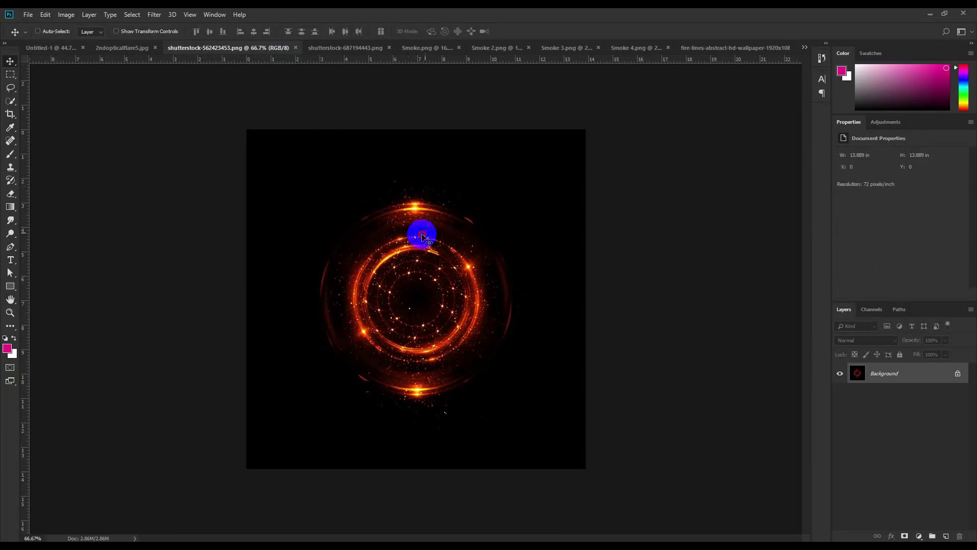
drag(51, 48, 437, 311)
click(858, 339)
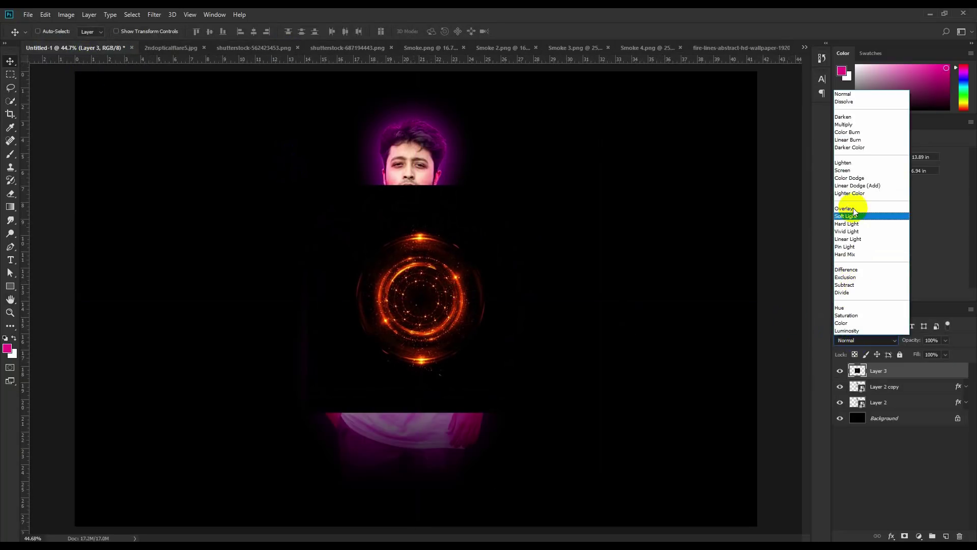
click(850, 168)
drag(486, 321, 339, 375)
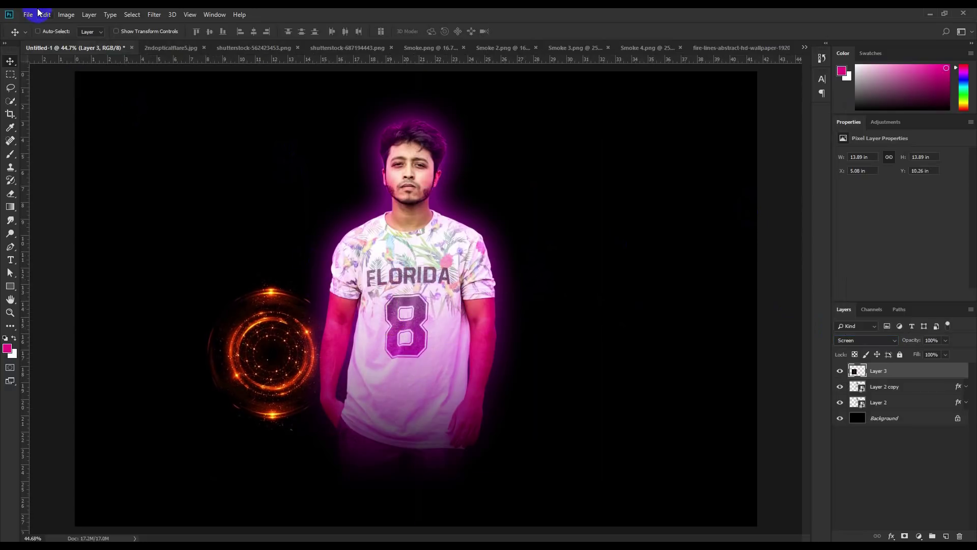
click(66, 14)
Shift the ring's hue by −75 with Hue/Saturation to turn it magenta
mouse_move(144, 40)
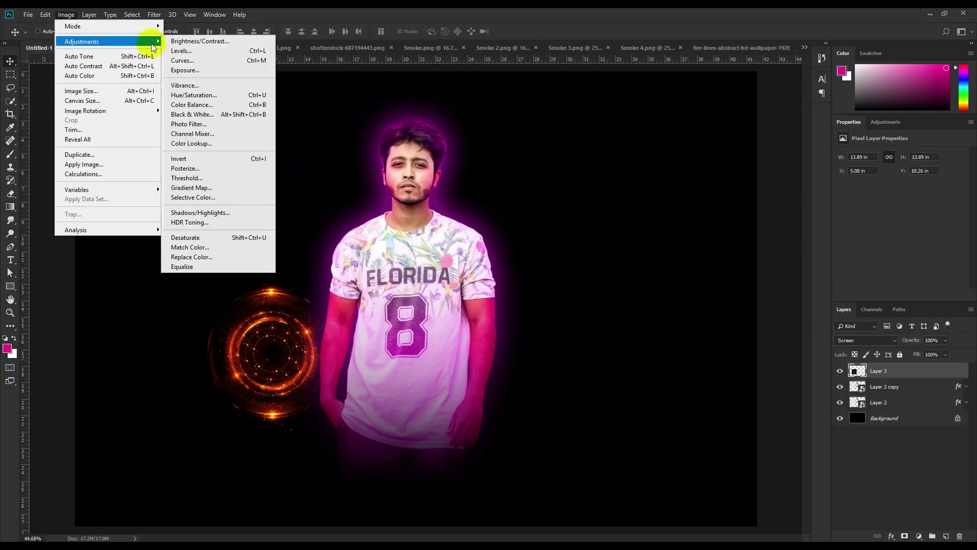
click(201, 94)
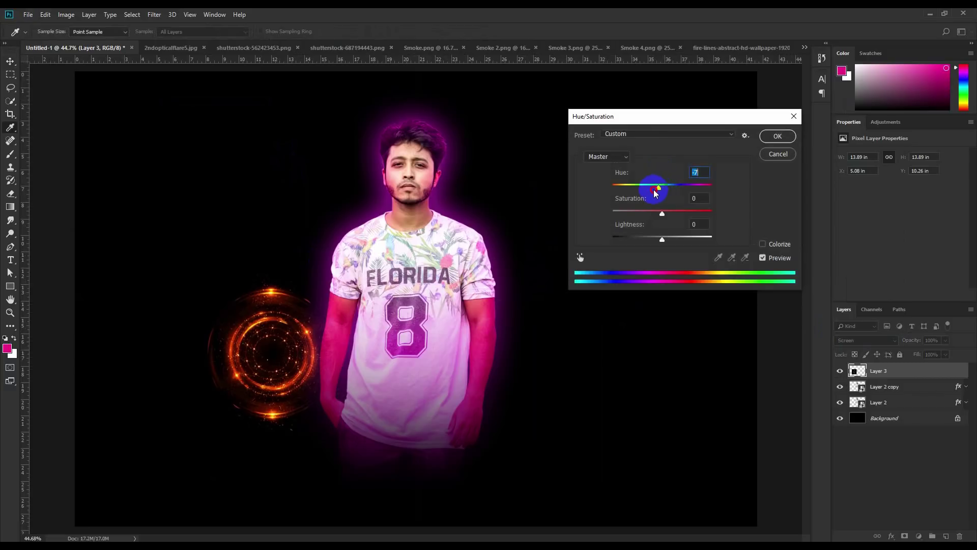
drag(656, 193, 648, 195)
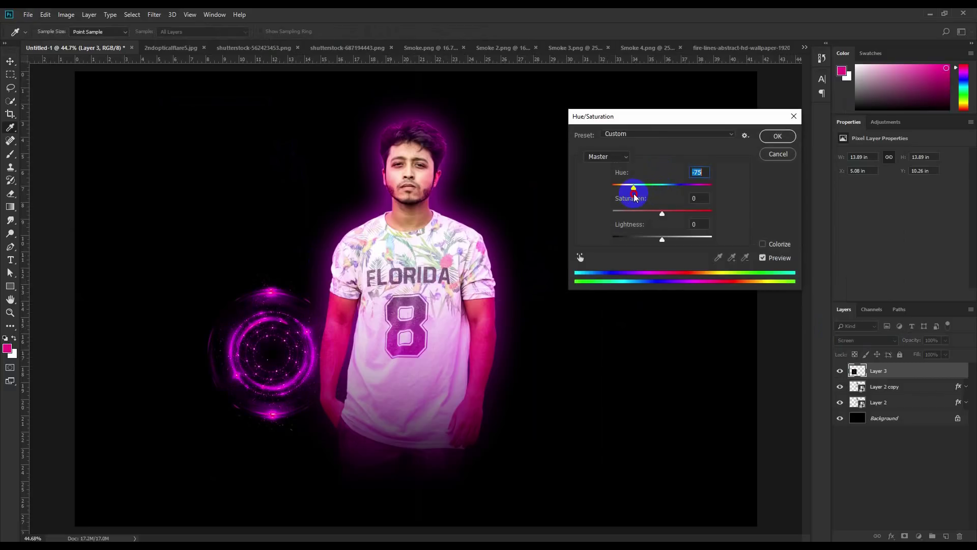
click(777, 141)
Move the magenta ring around the man's head and place Layer 3 beneath Layer 2
key(v)
drag(317, 260, 475, 77)
drag(883, 371, 879, 408)
drag(519, 226, 518, 218)
Scale the ring to 190.2% and tilt it 5.86° around the figure
key(ctrl+t)
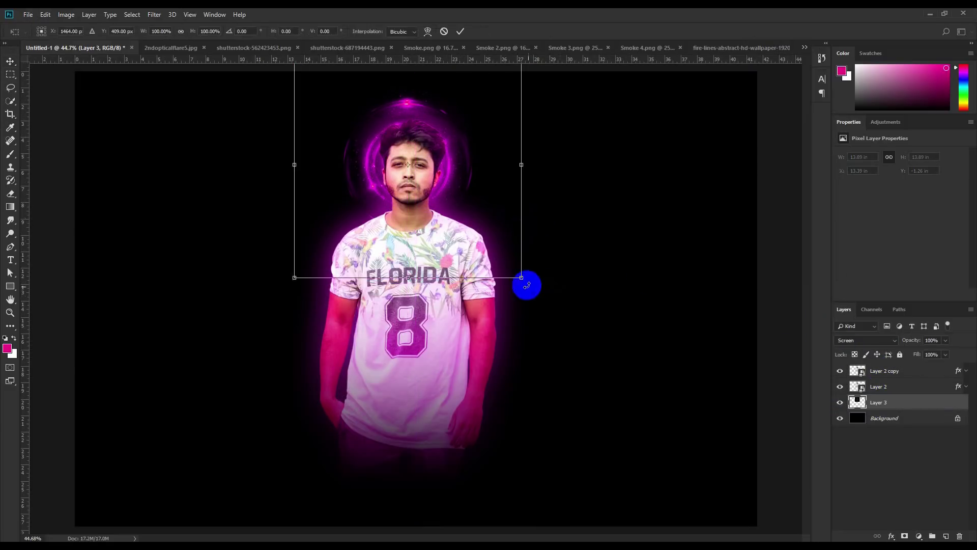
drag(522, 278, 624, 379)
drag(555, 341, 546, 393)
drag(683, 283, 682, 292)
mouse_move(524, 240)
mouse_down()
mouse_move(524, 266)
mouse_move(517, 124)
mouse_move(522, 244)
mouse_up()
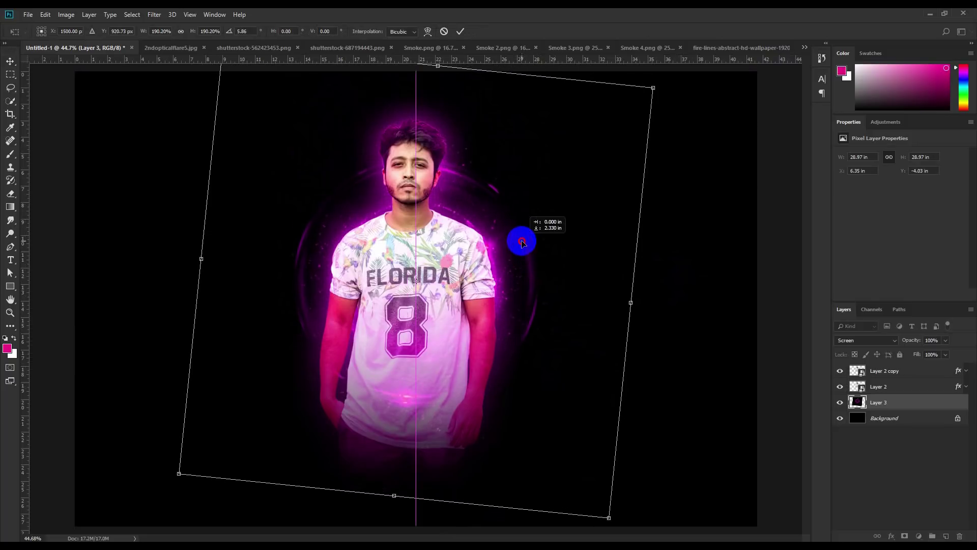
key(Return)
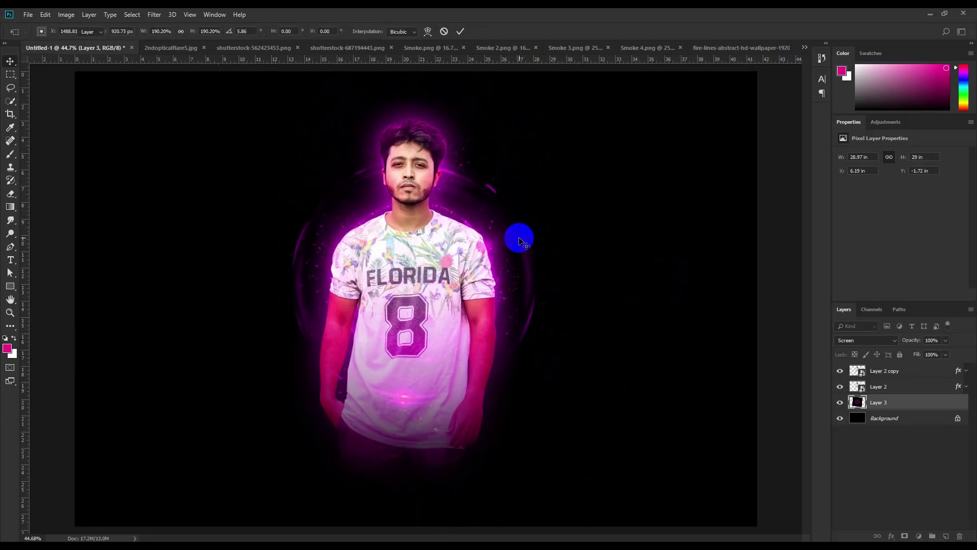
Switch to the fiery ring image and try dragging its locked background
scroll(473, 229, down, 3)
scroll(374, 188, up, 2)
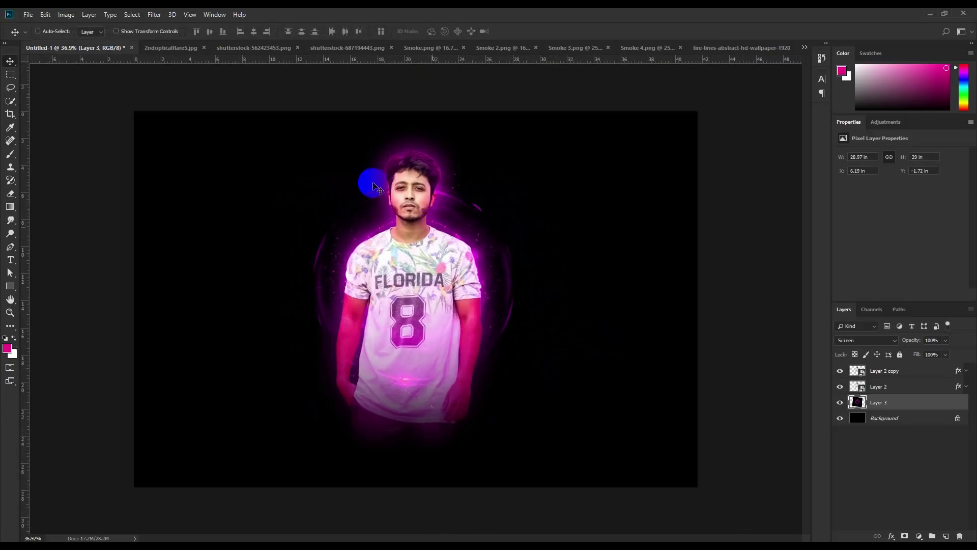
click(172, 44)
click(237, 50)
drag(393, 247, 59, 46)
Close the fiery ring document and duplicate the magenta ring layer twice in the portrait
click(571, 234)
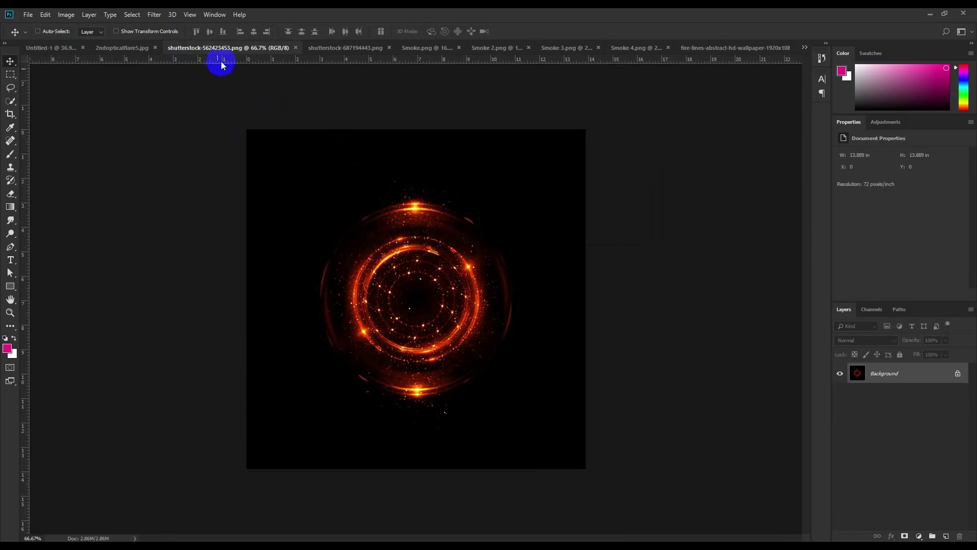
click(296, 48)
click(66, 47)
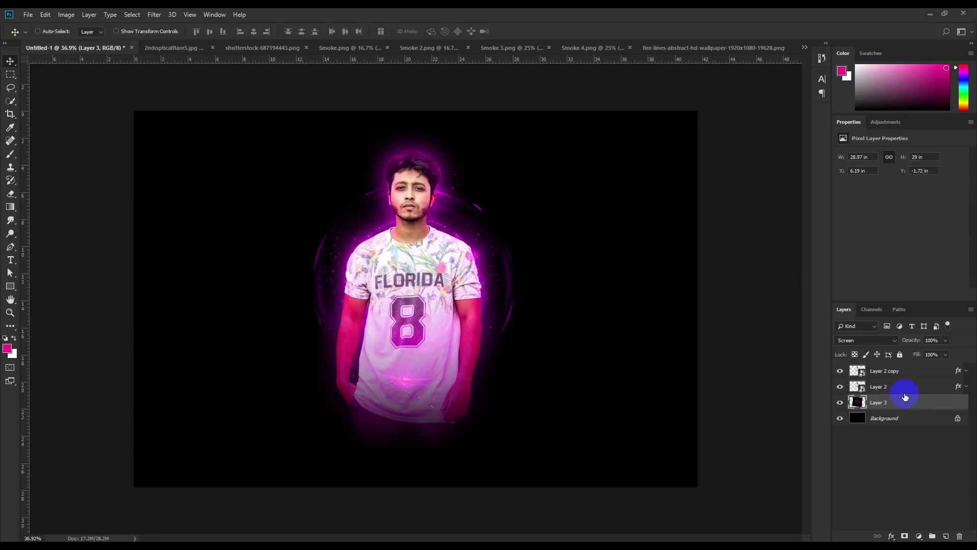
key(ctrl+j)
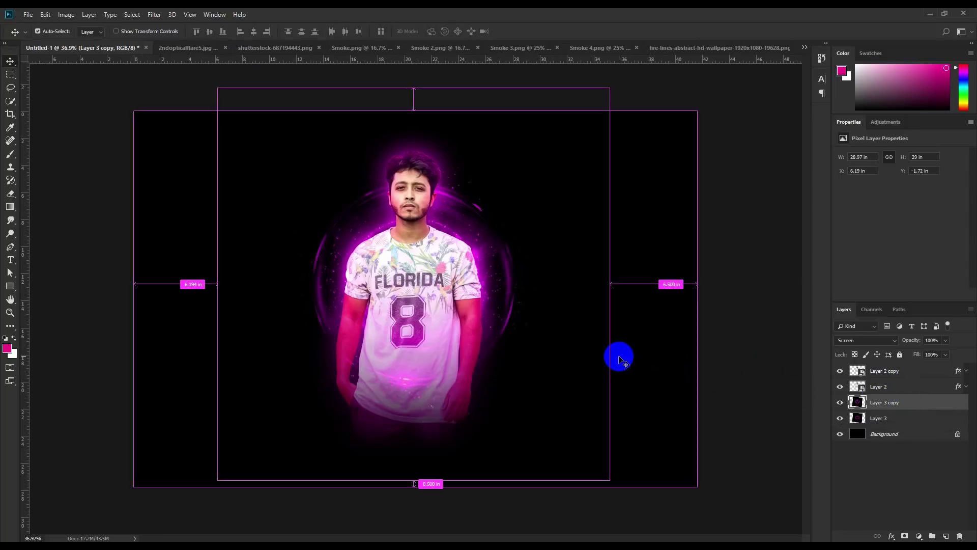
key(ctrl+j)
Shrink the ring copy to 47.84% and rotate it to circle the man's head
key(ctrl+t)
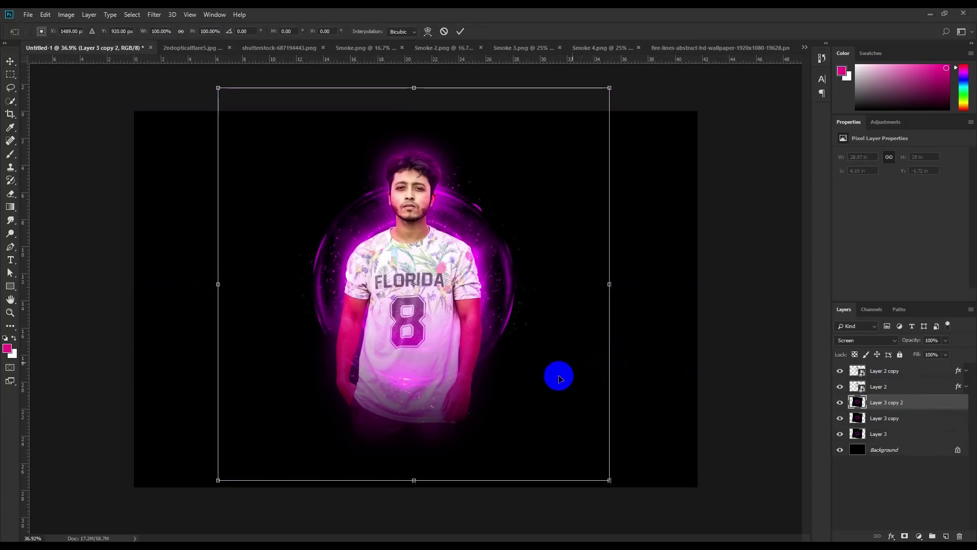
drag(610, 481, 500, 371)
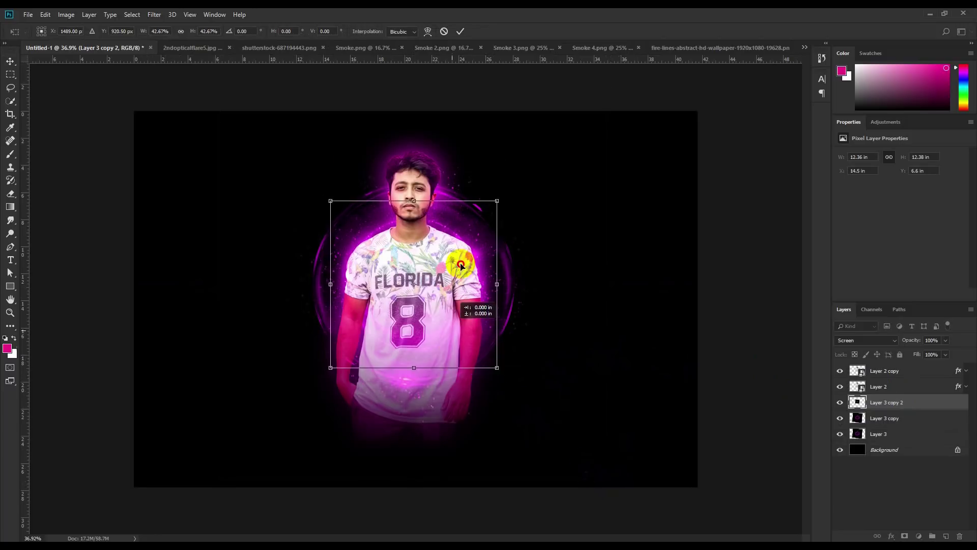
drag(458, 266, 459, 233)
drag(497, 268, 507, 277)
drag(464, 248, 463, 246)
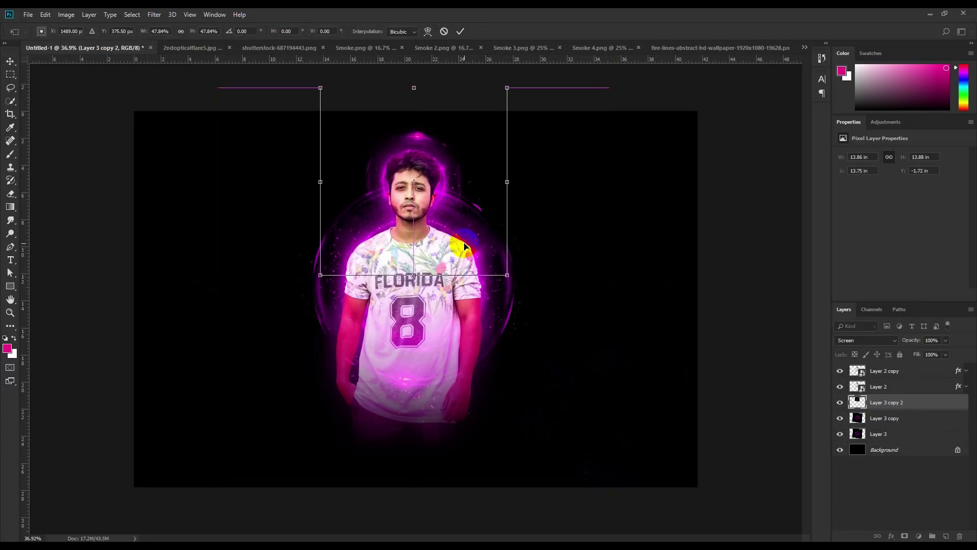
drag(463, 209, 463, 204)
drag(539, 297, 444, 227)
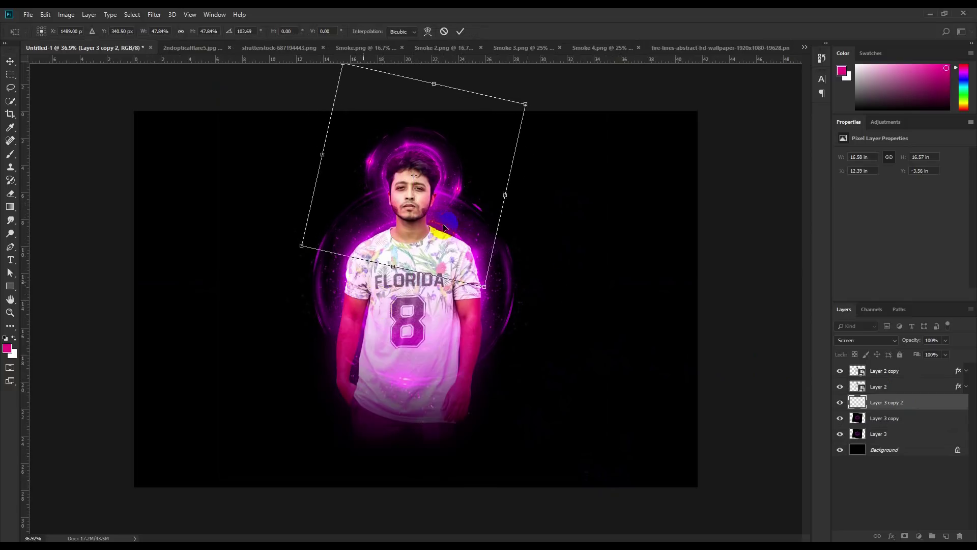
click(460, 31)
Undo an extra shifted ring duplicate and make Layer 3 copy visible again
scroll(417, 138, up, 5)
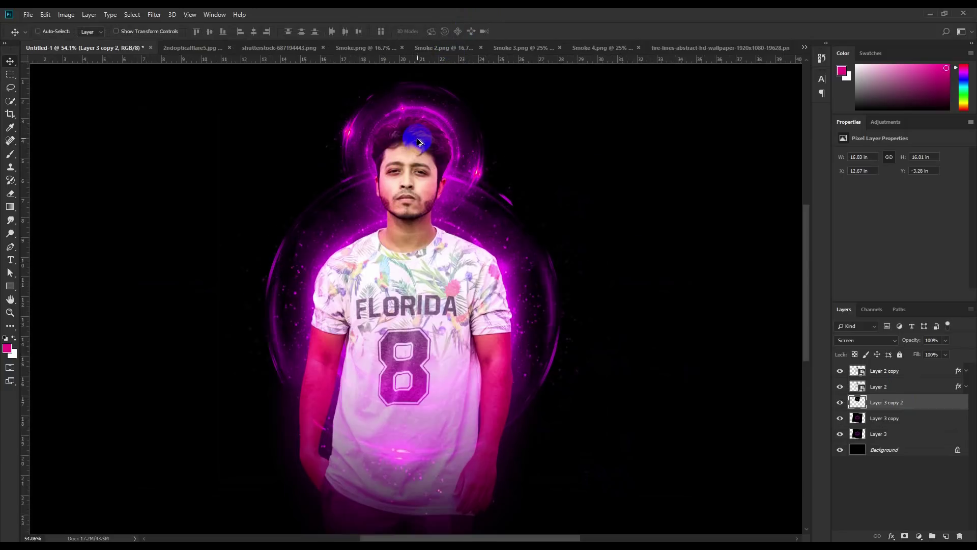
drag(417, 144, 419, 148)
key(ctrl+j)
scroll(434, 170, down, 5)
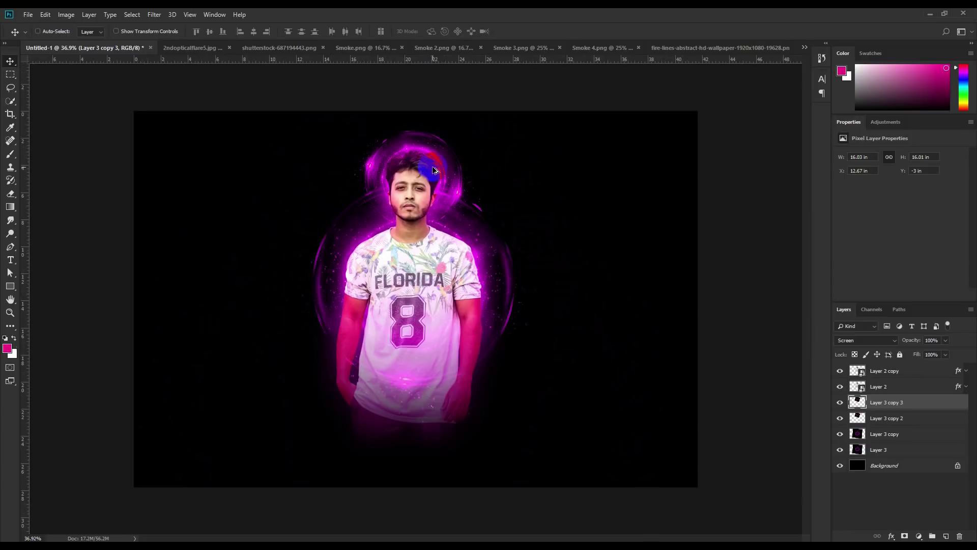
key(ctrl+z)
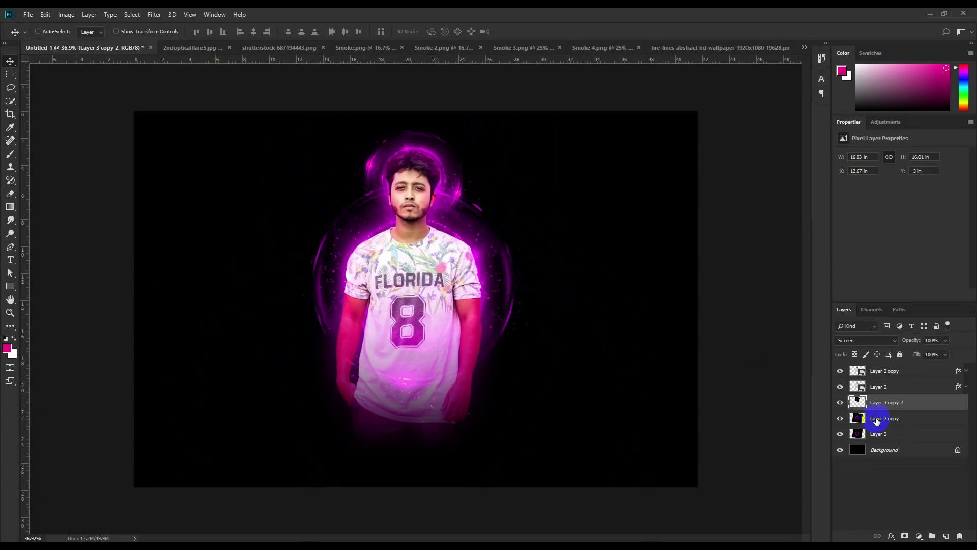
click(876, 421)
click(838, 420)
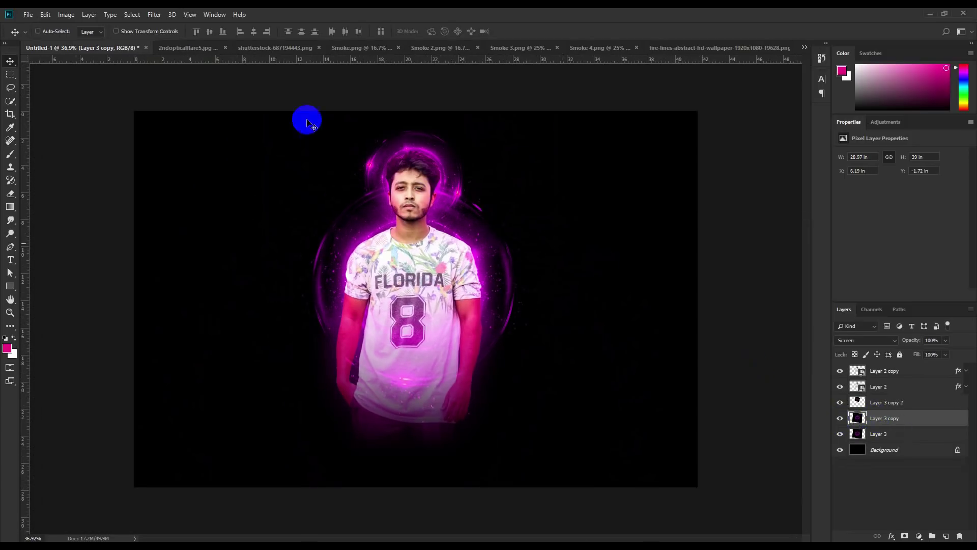
click(281, 49)
Browse the open Smoke, fire-lines, optical flare and bokeh images
click(360, 51)
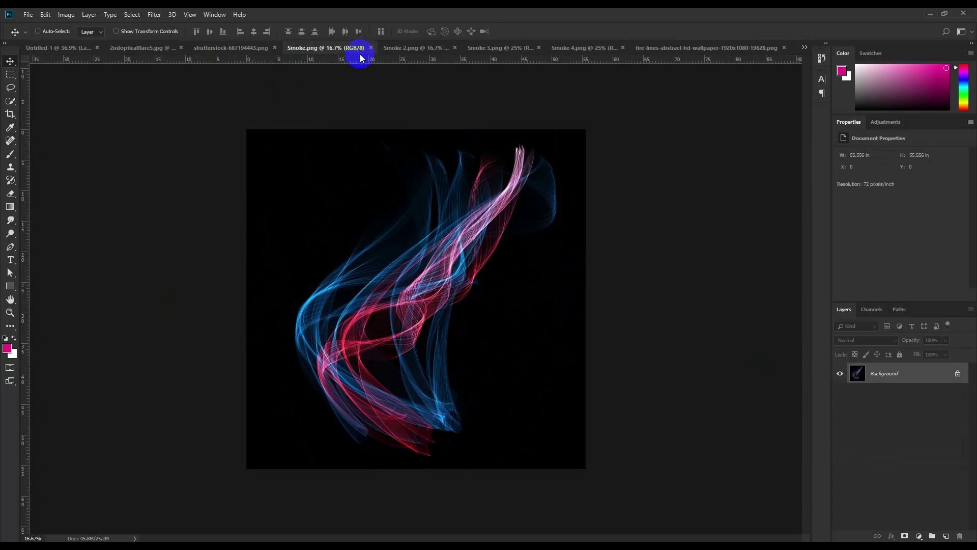
click(480, 51)
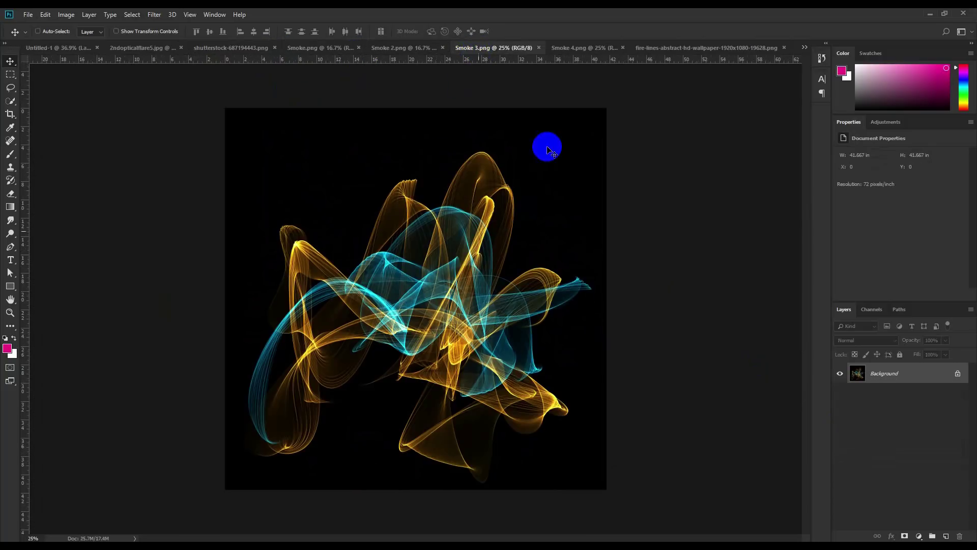
click(607, 50)
click(702, 50)
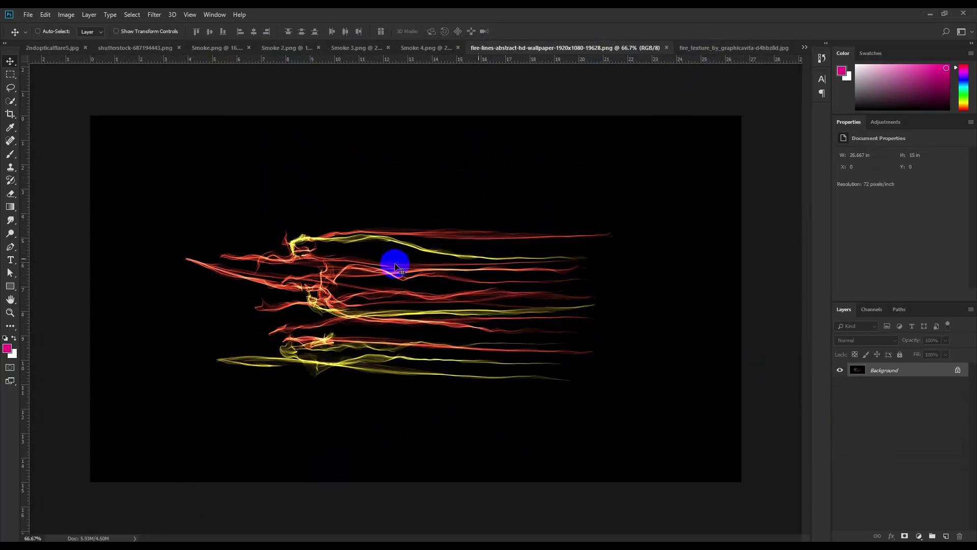
click(71, 48)
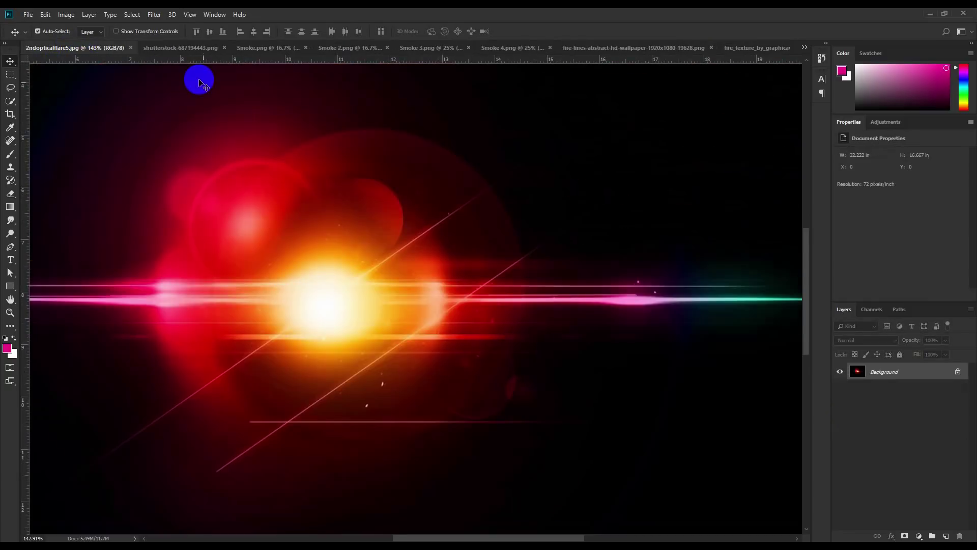
click(155, 49)
click(69, 49)
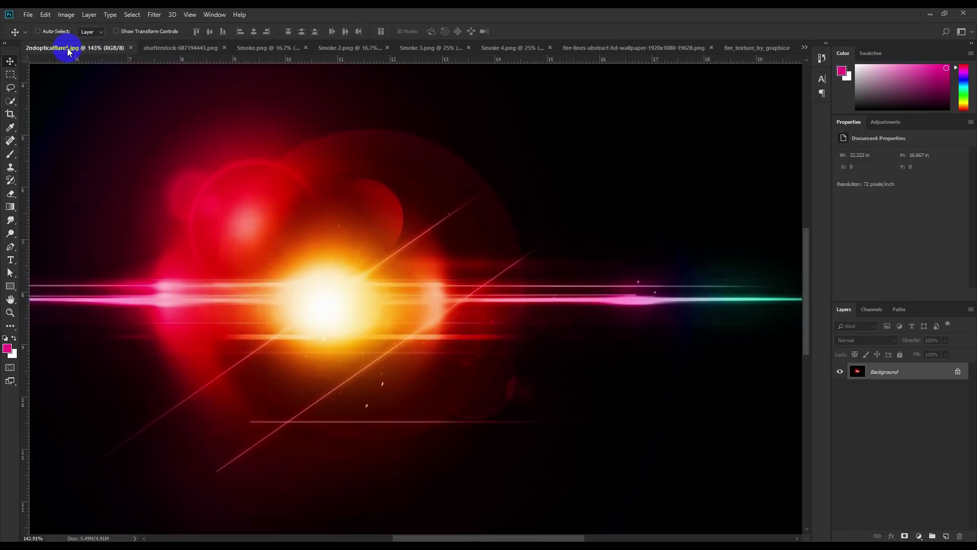
Copy the whole fire-lines wallpaper, close it, and paste it into Untitled-1 as Layer 4
click(803, 47)
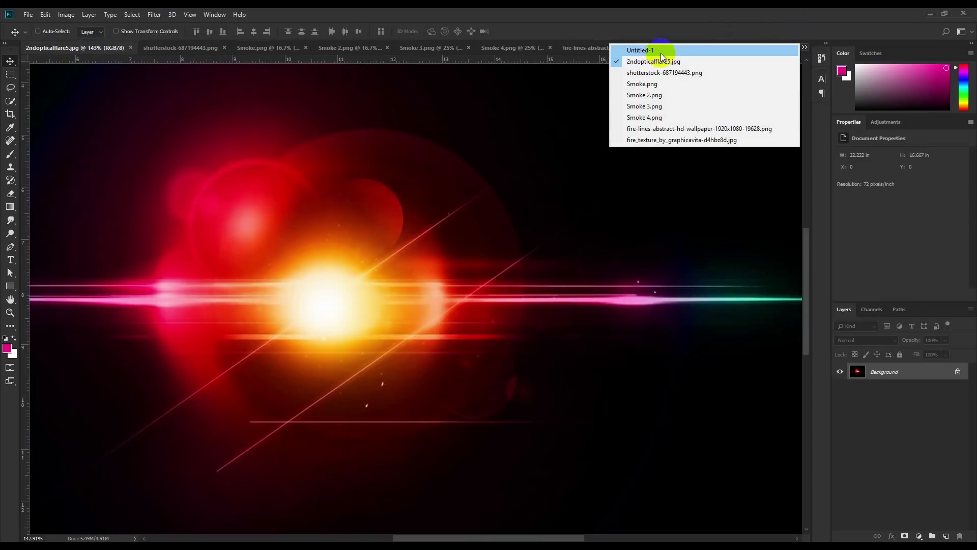
click(690, 128)
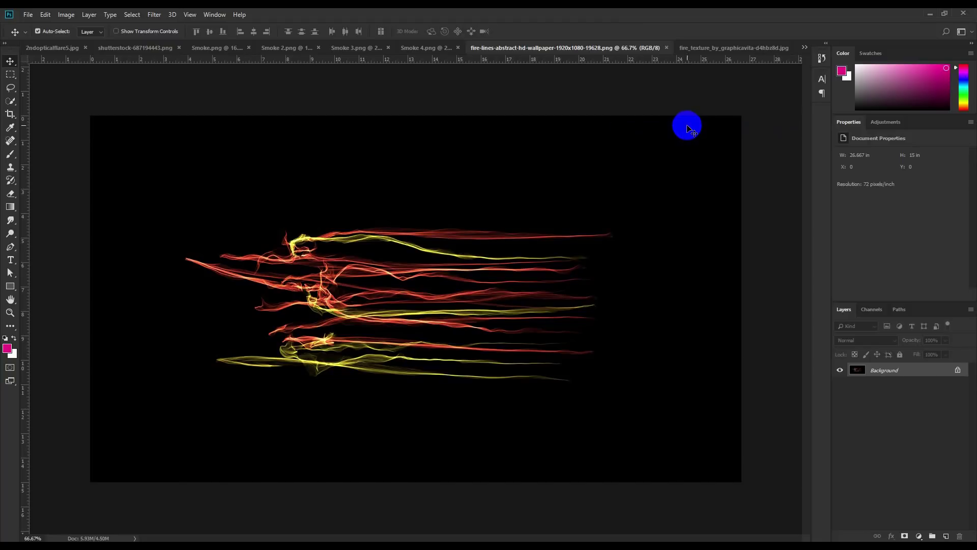
key(ctrl+a)
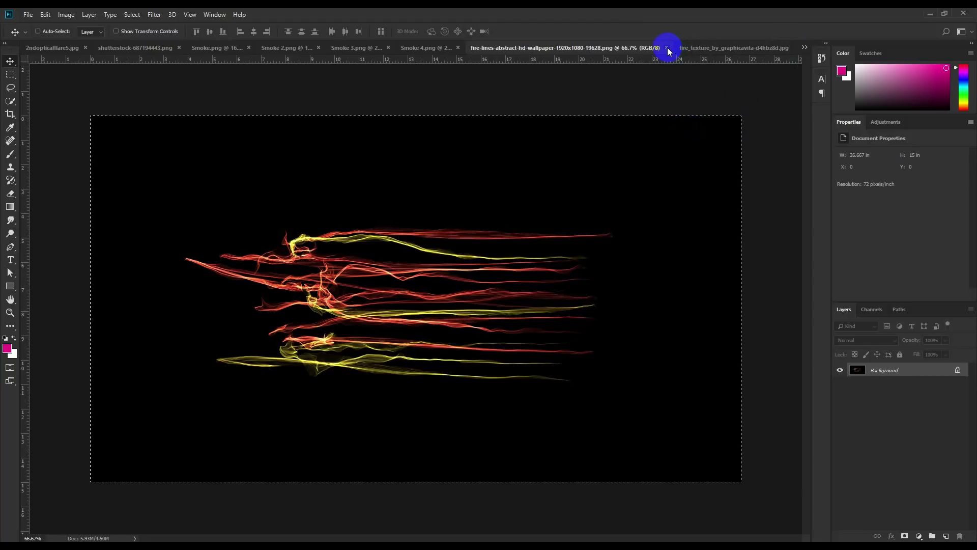
click(667, 48)
click(70, 50)
key(ctrl+v)
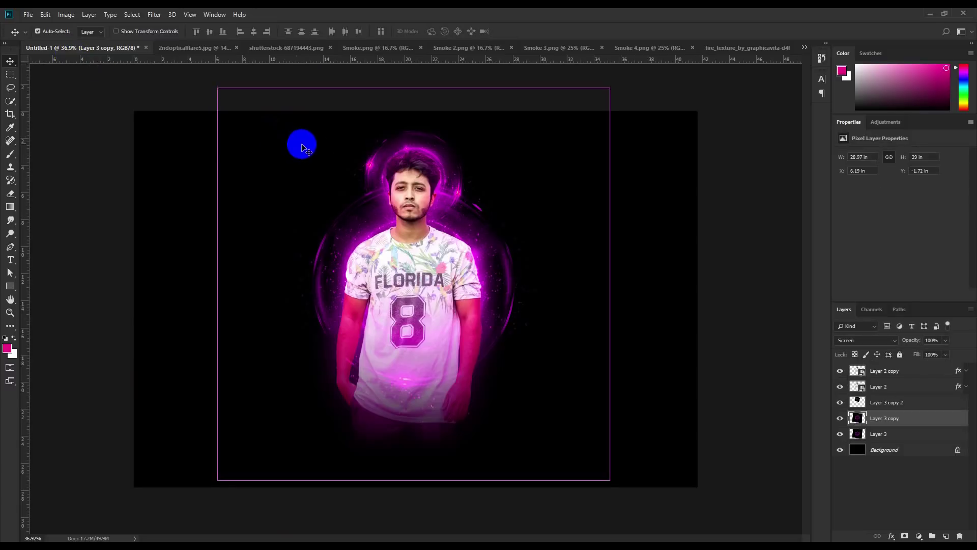
Set Layer 4 to Screen and rotate its fire lines to rise diagonally beside the chest
click(885, 341)
click(850, 171)
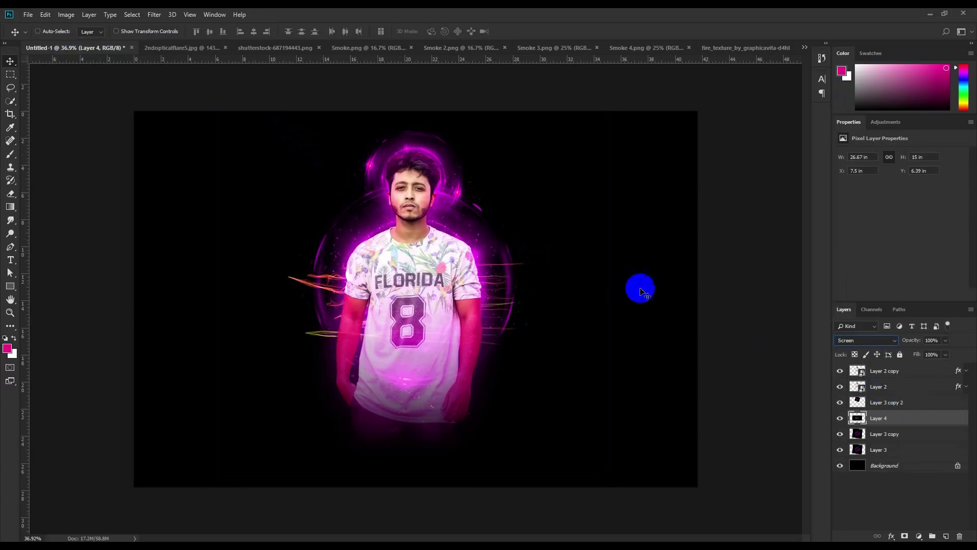
drag(642, 292, 624, 276)
key(ctrl+t)
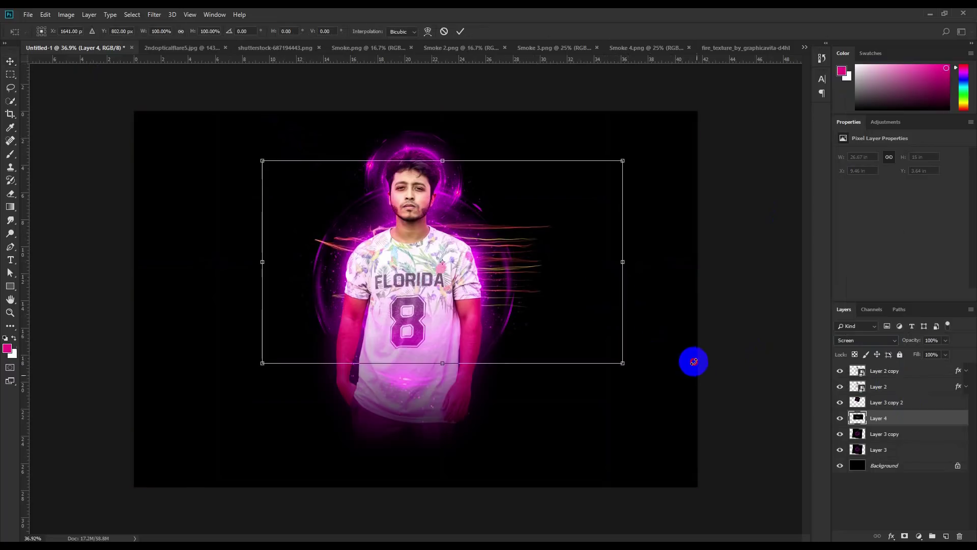
drag(693, 361, 330, 402)
drag(461, 318, 464, 361)
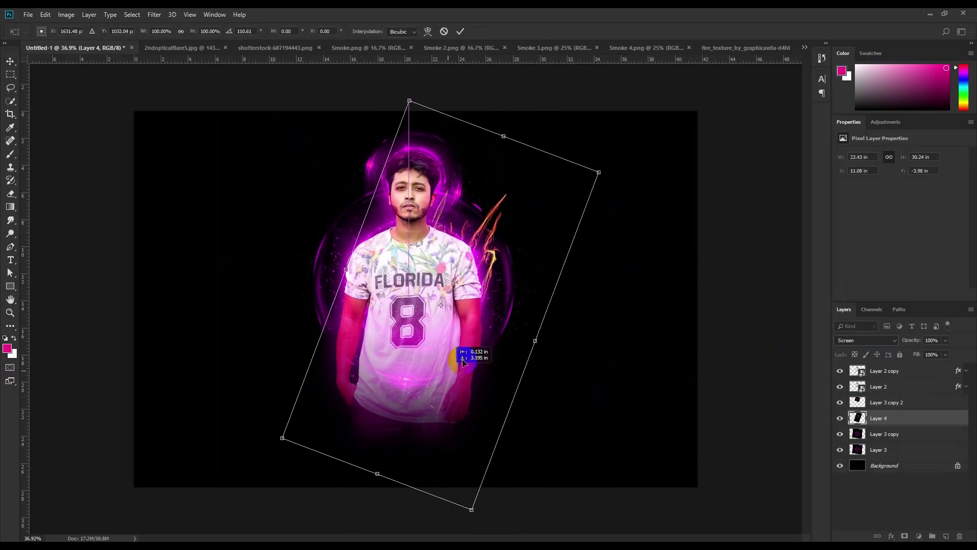
drag(644, 313, 643, 338)
drag(479, 305, 475, 298)
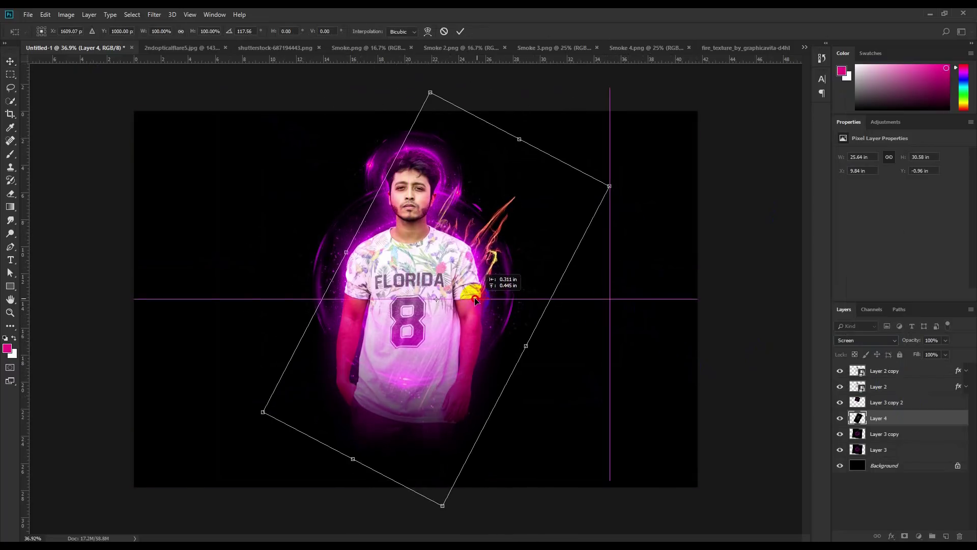
click(460, 31)
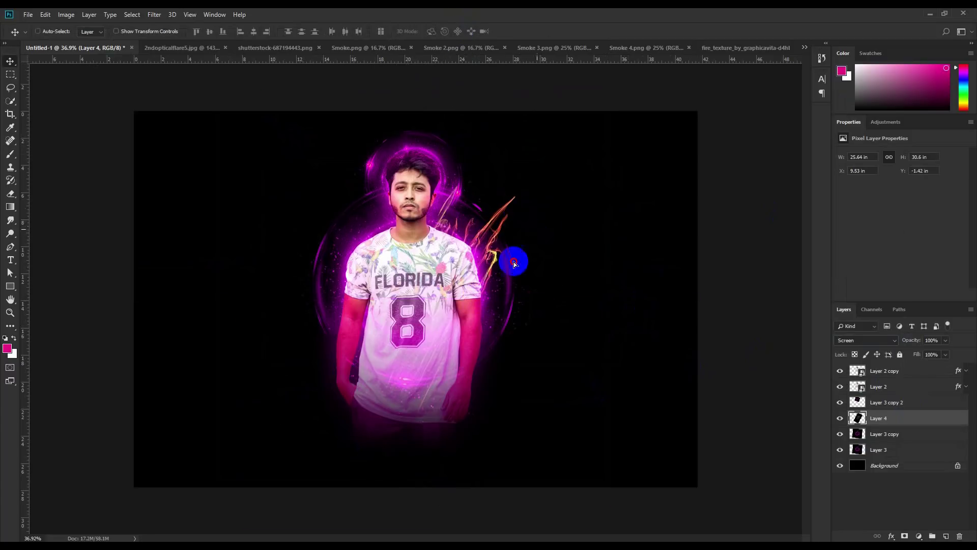
Duplicate the fire lines, flip the copy, scale it to 72% and rotate it onto the left side
key(ctrl+j)
key(ctrl+t)
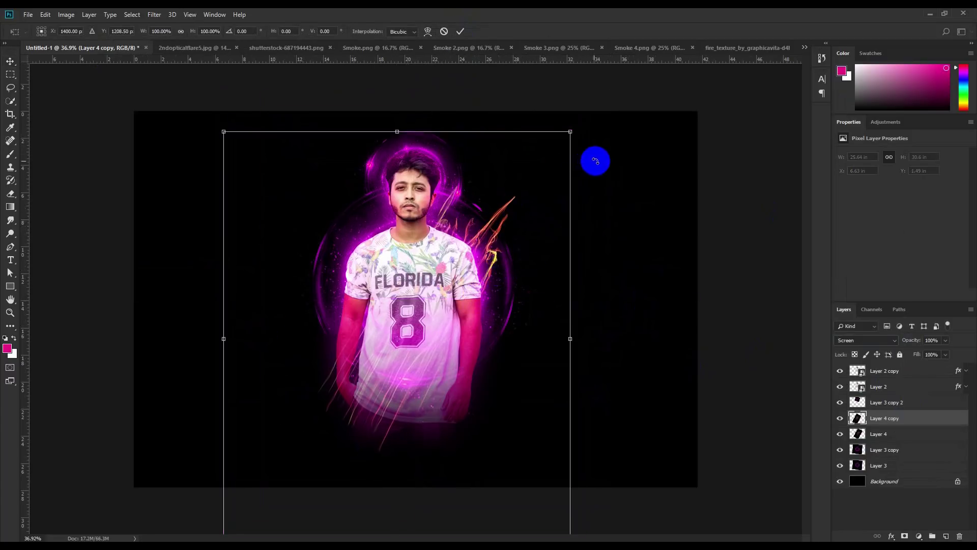
drag(622, 217, 458, 405)
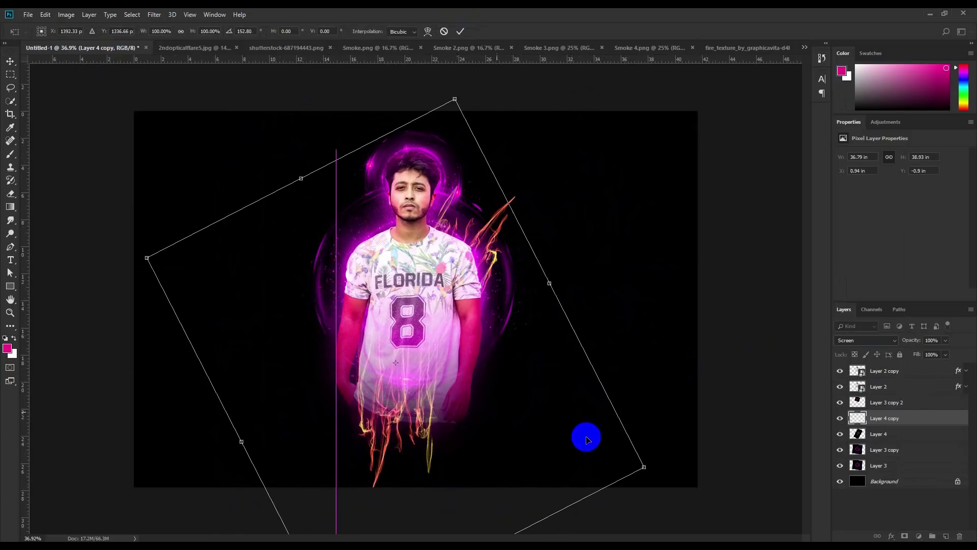
drag(642, 464, 437, 285)
drag(617, 282, 438, 350)
click(460, 31)
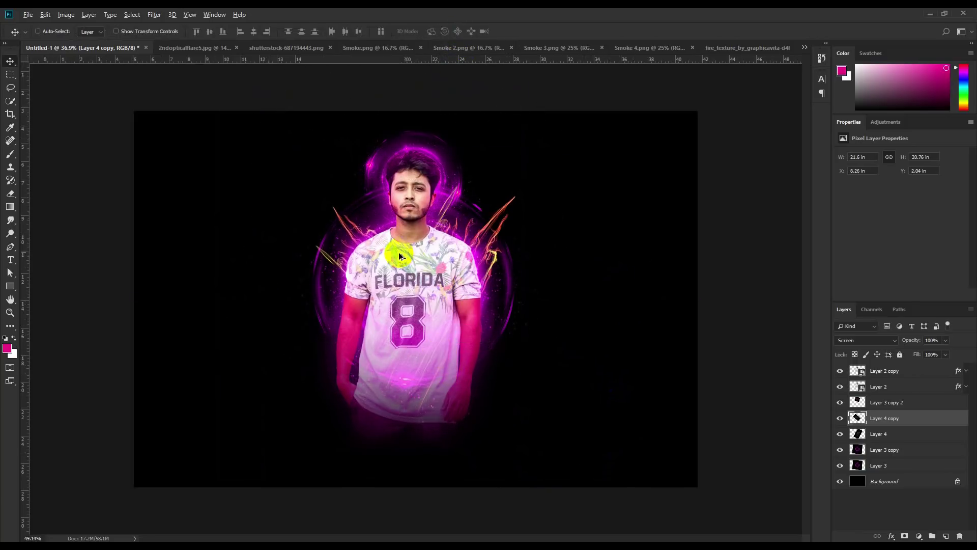
scroll(400, 252, up, 3)
Shift Layer 4 copy's flames to blue-violet with Hue/Saturation
click(66, 16)
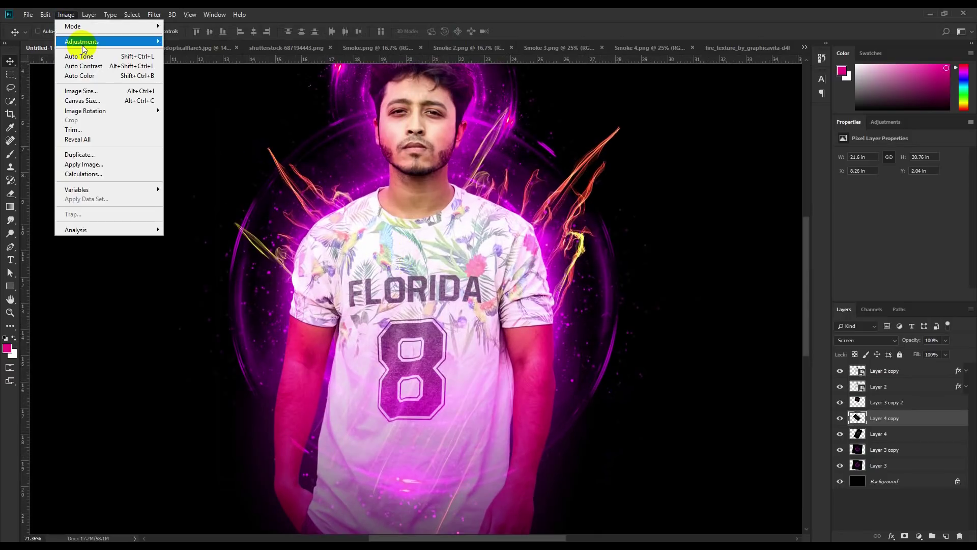
mouse_move(79, 40)
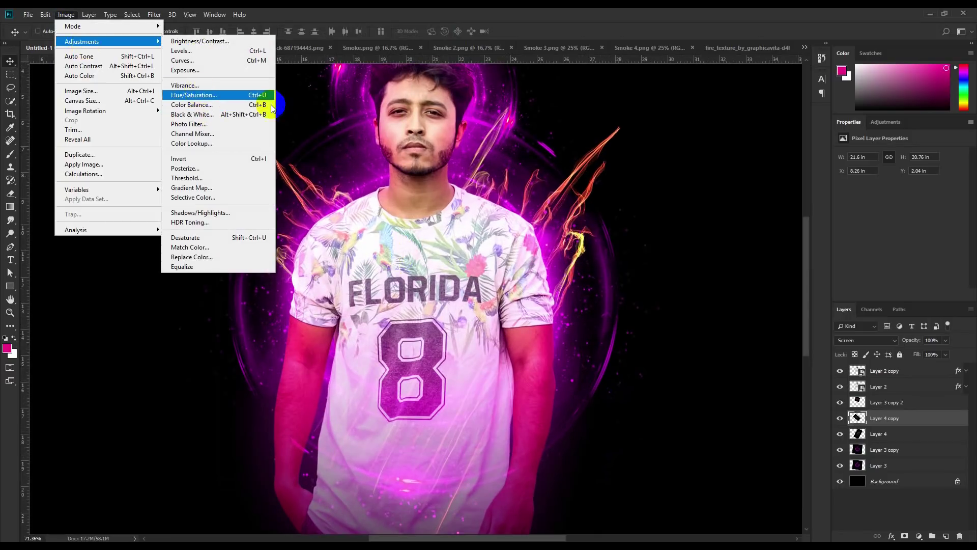
click(198, 95)
drag(641, 190, 609, 188)
click(773, 137)
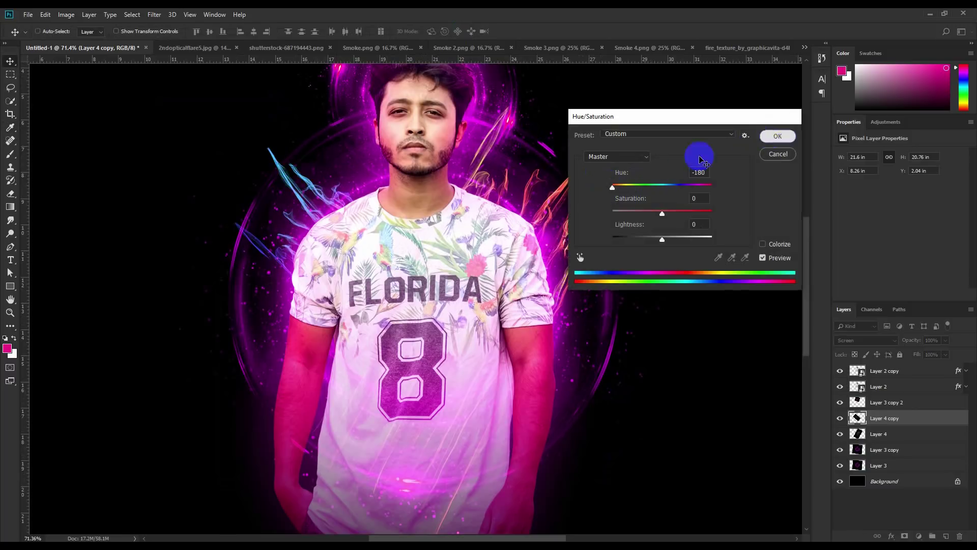
scroll(380, 227, down, 4)
scroll(391, 288, up, 2)
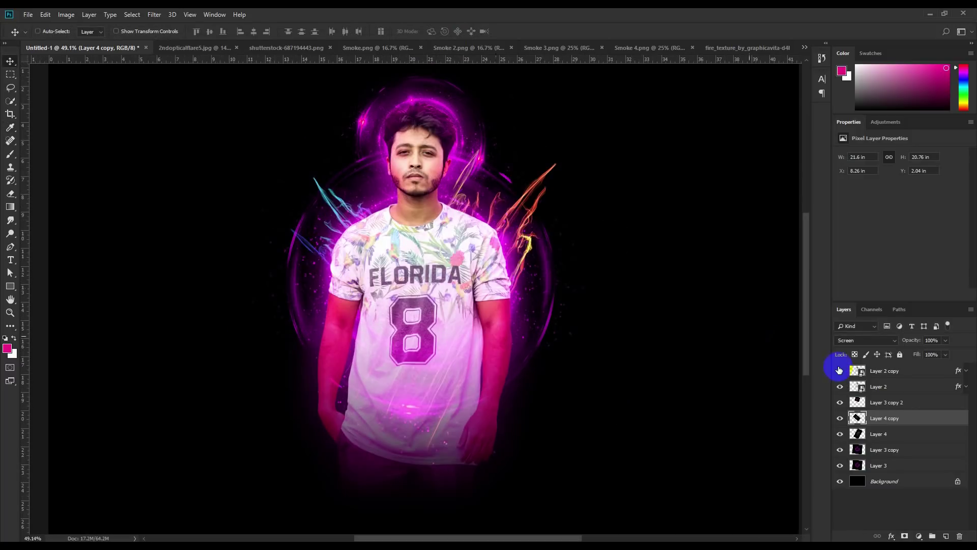
Shift Layer 3 copy 2's hue to −37
click(886, 403)
click(66, 15)
mouse_move(113, 39)
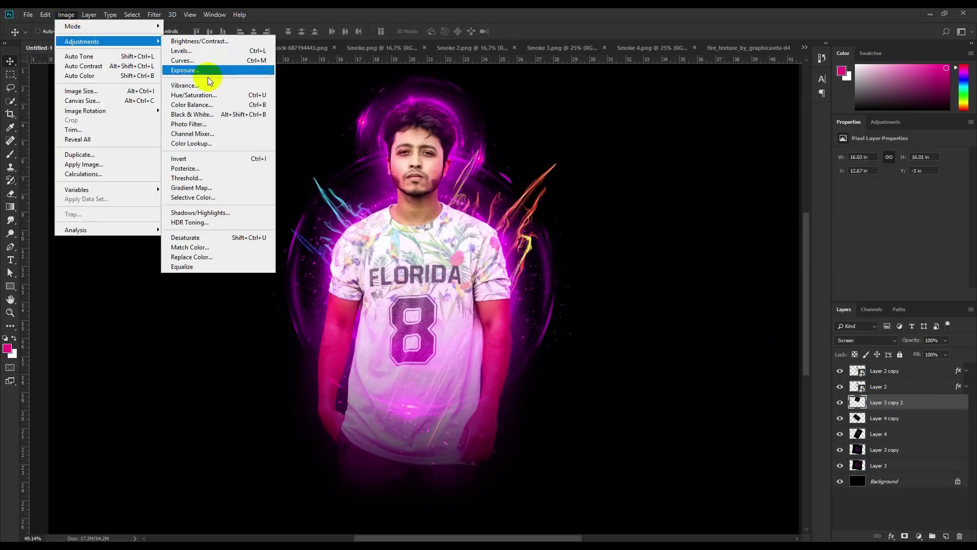
click(213, 92)
drag(661, 188, 644, 187)
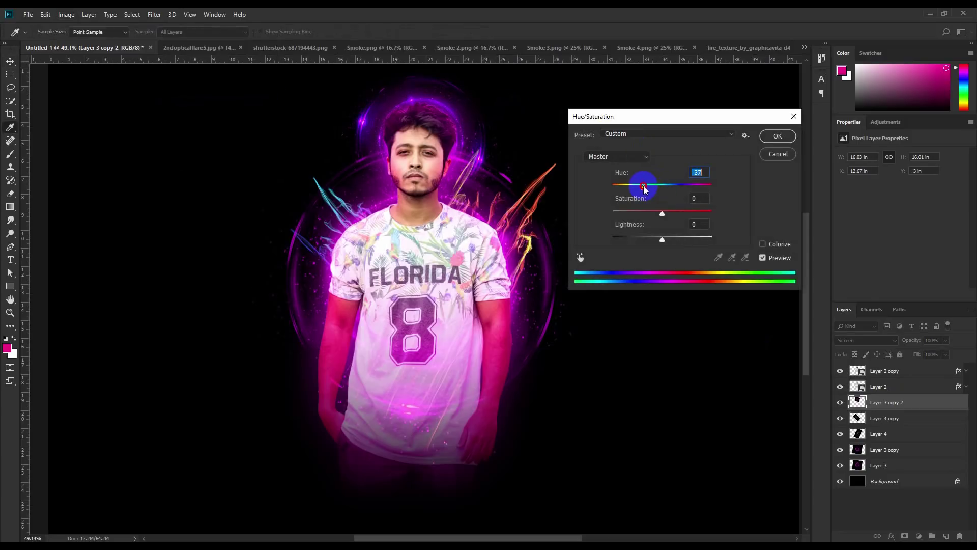
click(767, 159)
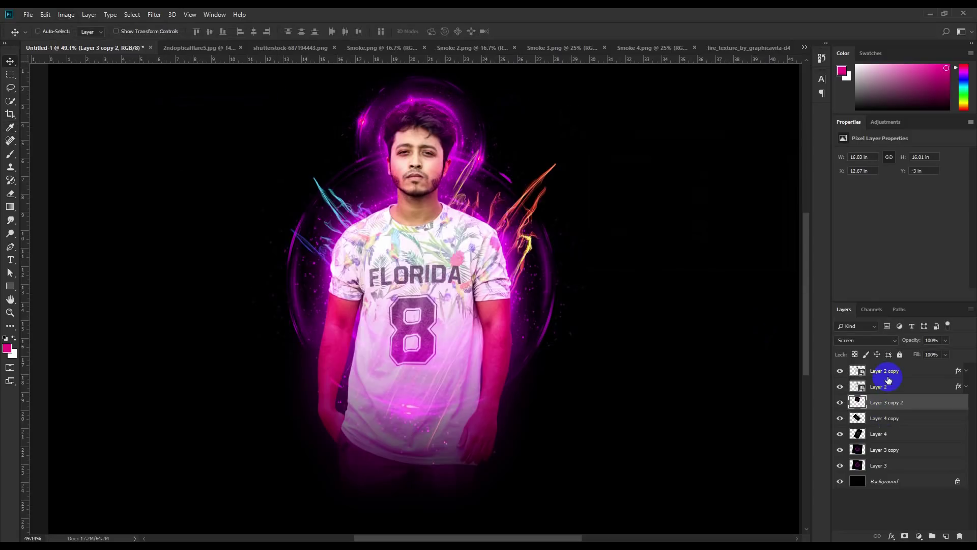
Shift Layer 4's flames by −180 hue to icy cyan-blue
click(886, 433)
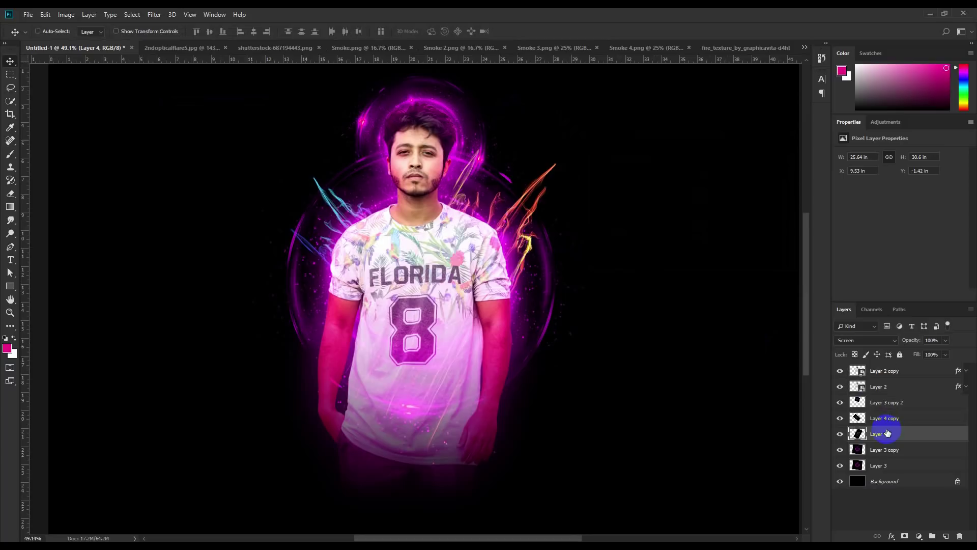
click(840, 433)
click(839, 433)
click(67, 15)
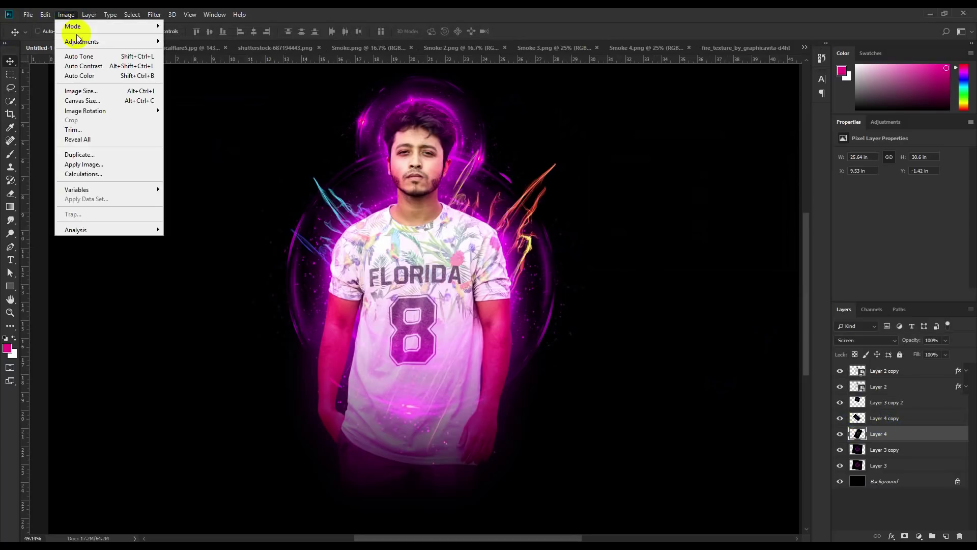
mouse_move(102, 42)
click(204, 95)
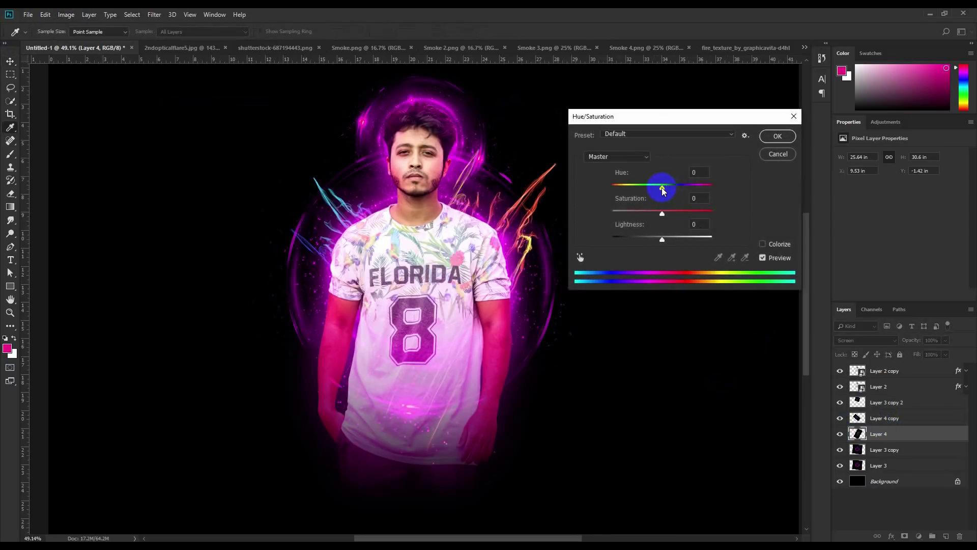
drag(655, 193, 588, 183)
key(Return)
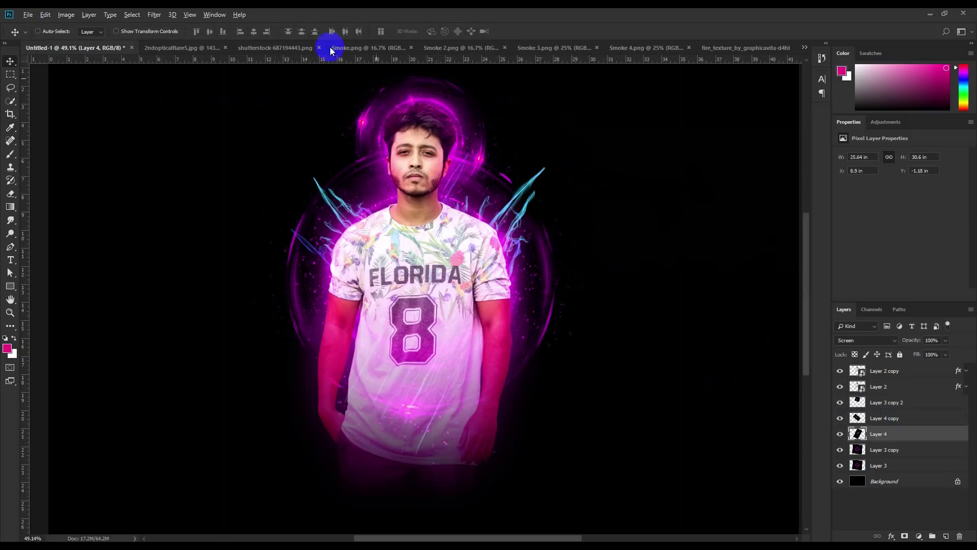
Drag the fire ring texture into the portrait as Layer 5
click(290, 47)
click(376, 47)
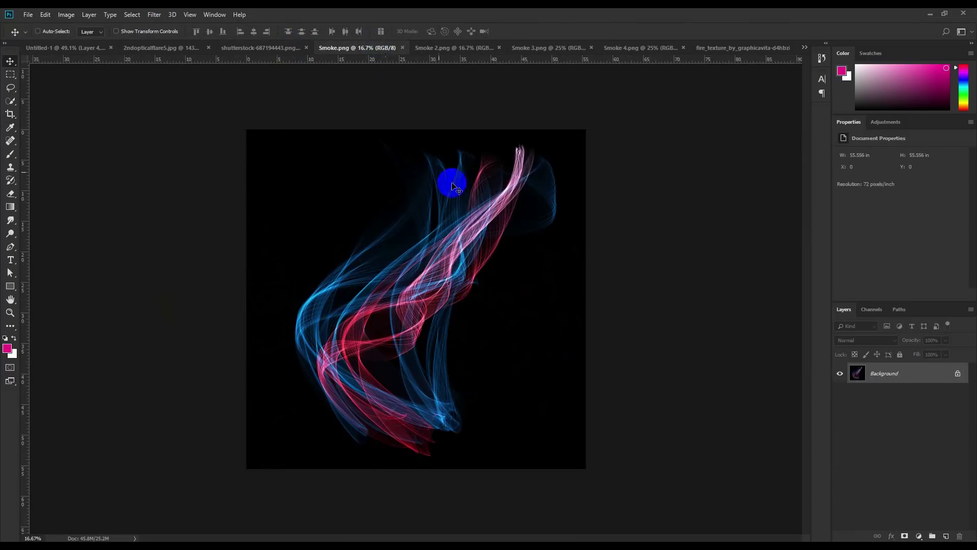
click(662, 48)
click(715, 47)
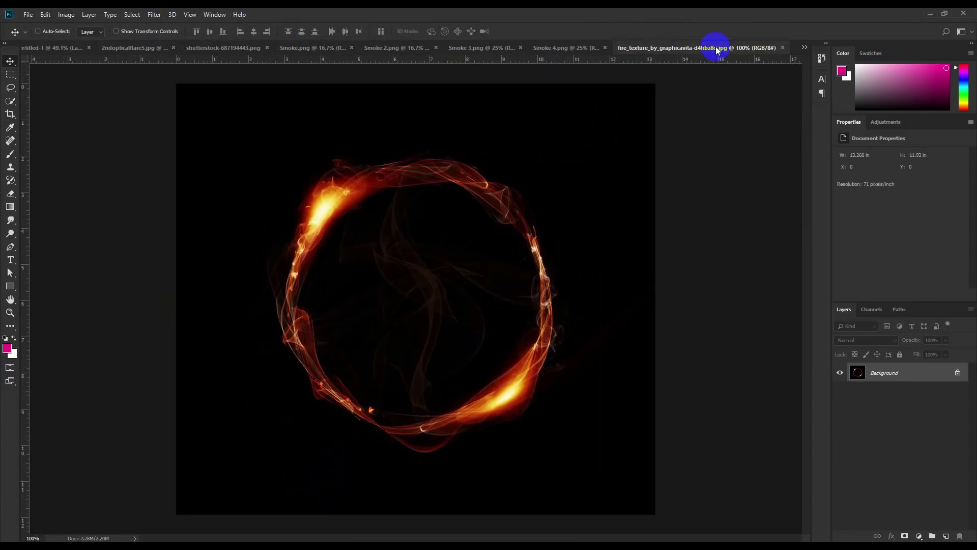
drag(37, 51, 486, 437)
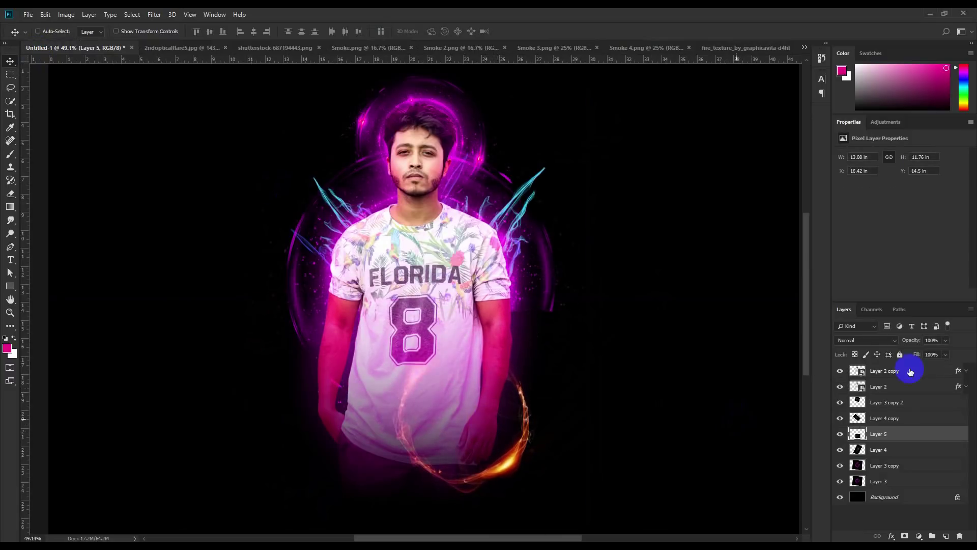
Blend Layer 5 in Screen mode, move it to the top of the stack, and reposition it
click(883, 349)
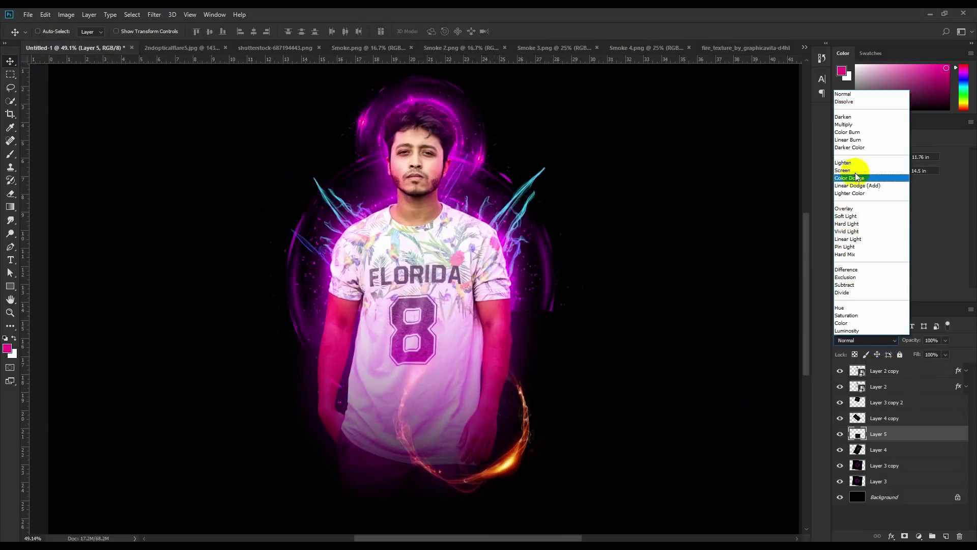
click(858, 169)
drag(599, 390, 572, 395)
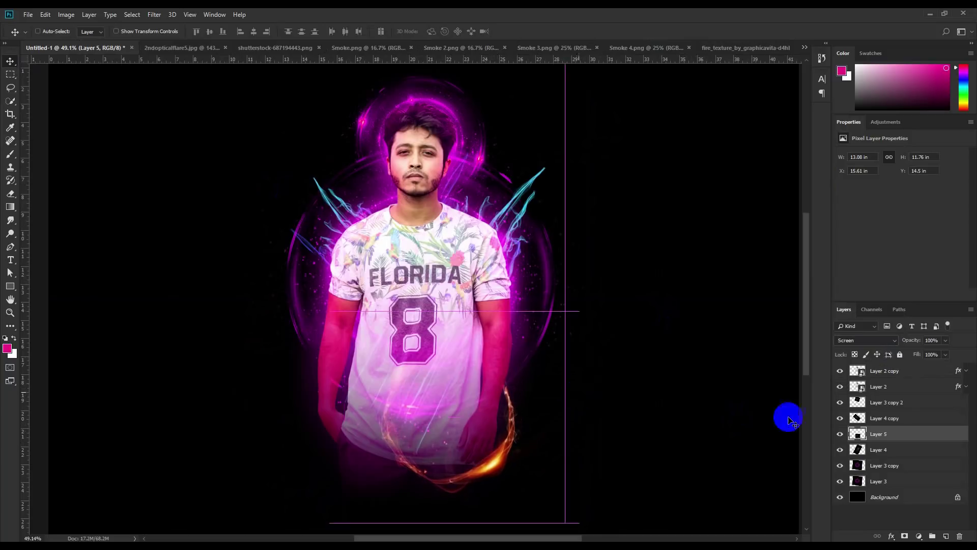
drag(912, 437, 886, 367)
drag(589, 410, 481, 280)
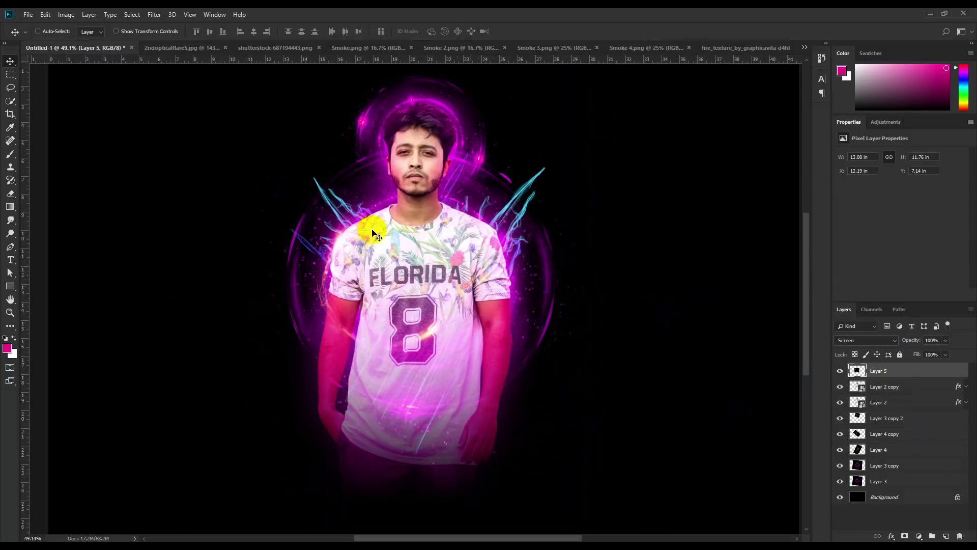
Recolour the fire ring with Hue +18 and Saturation +41
click(67, 15)
mouse_move(77, 38)
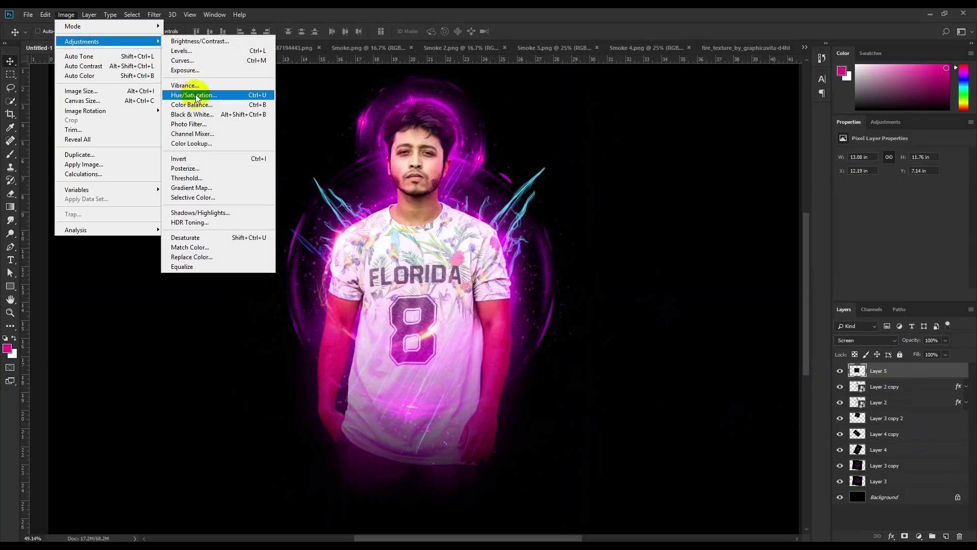
click(196, 97)
mouse_move(662, 190)
mouse_down()
mouse_move(632, 191)
mouse_move(672, 191)
mouse_up()
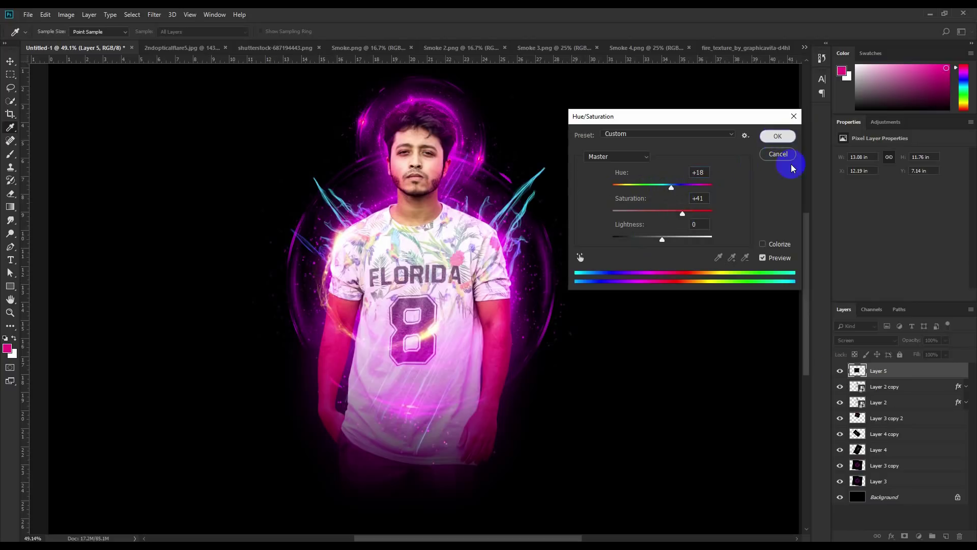
key(Return)
click(876, 388)
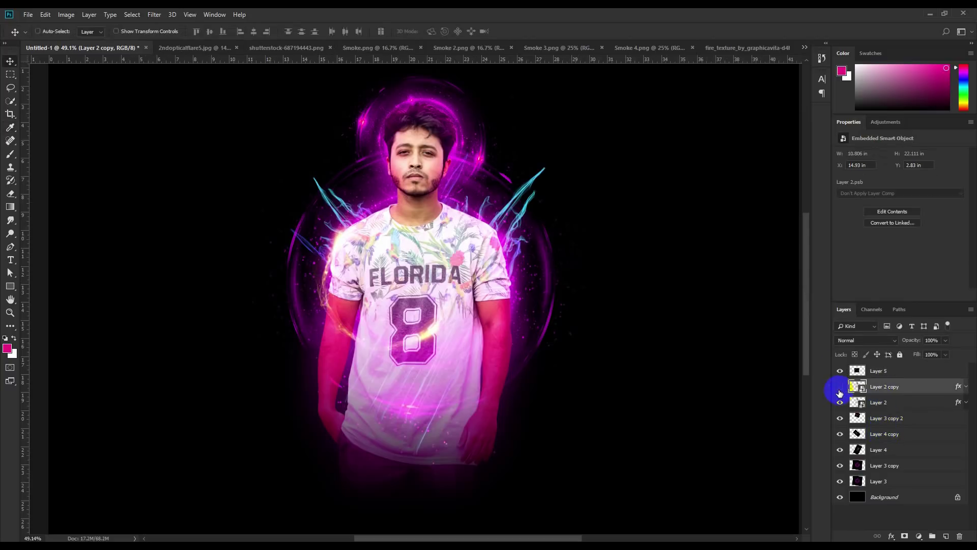
Apply Camera Raw to Layer 2 copy: Highlights −100, Tint +19, Vibrance +16, Exposure −0.20
click(153, 15)
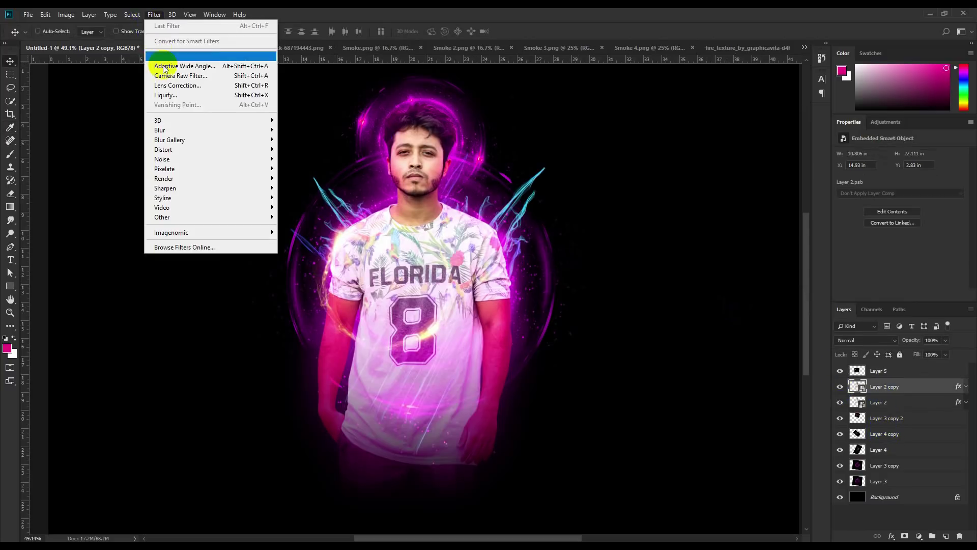
click(207, 75)
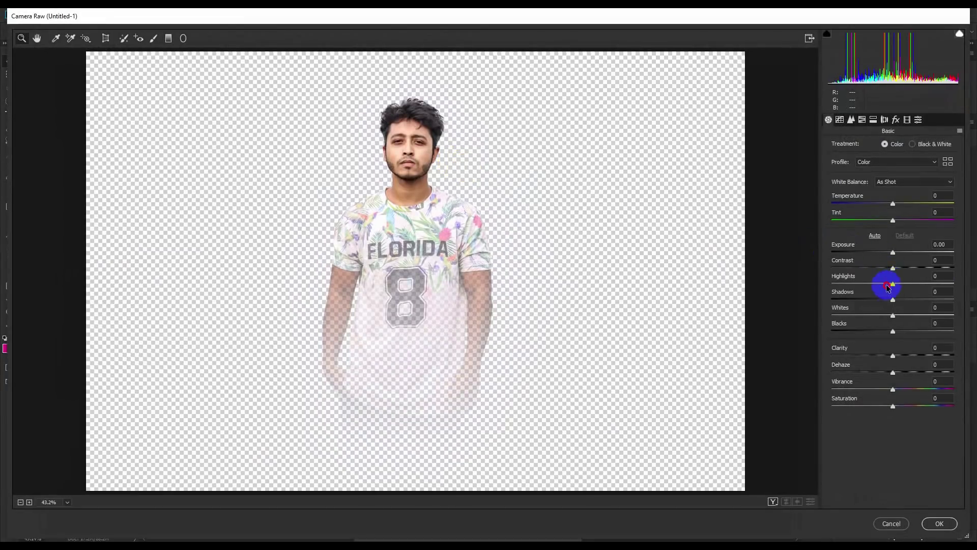
drag(888, 287, 796, 290)
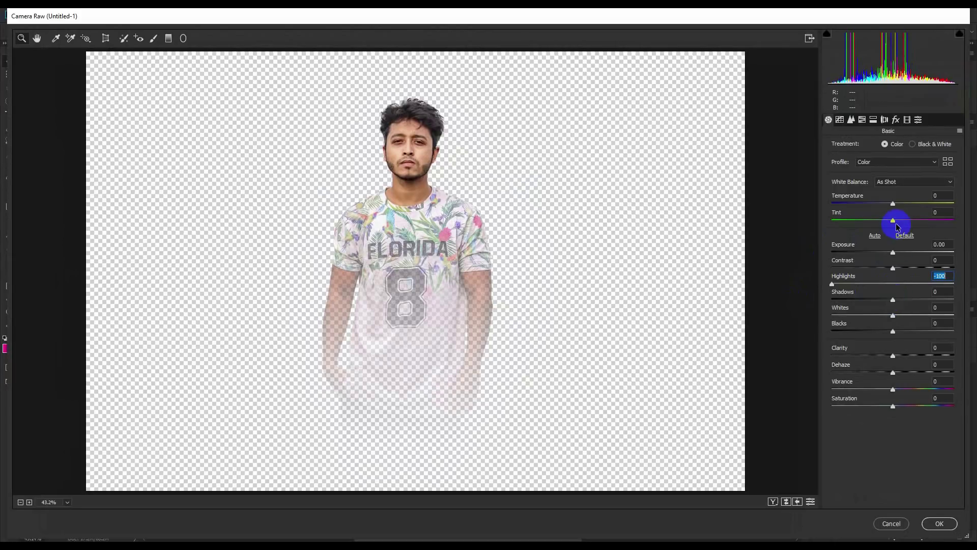
click(909, 220)
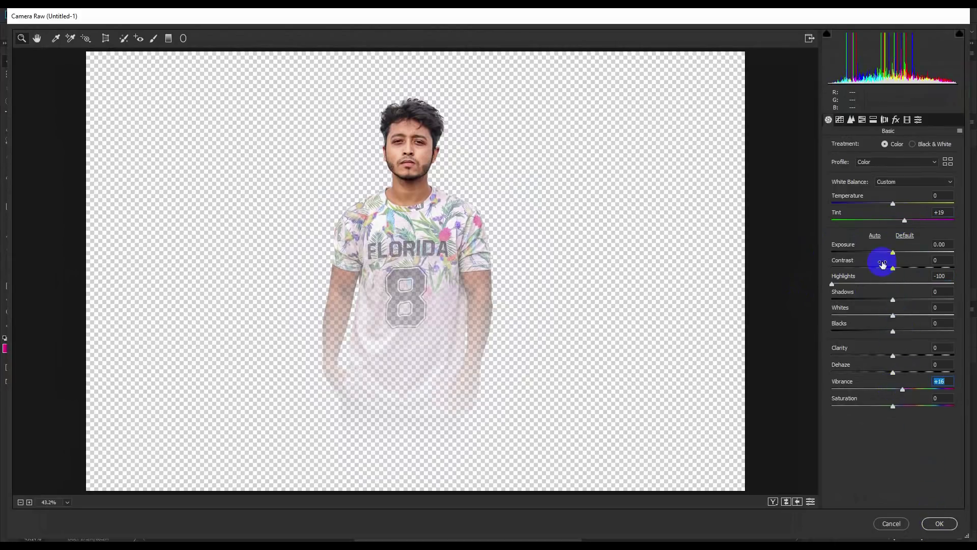
drag(891, 254, 890, 253)
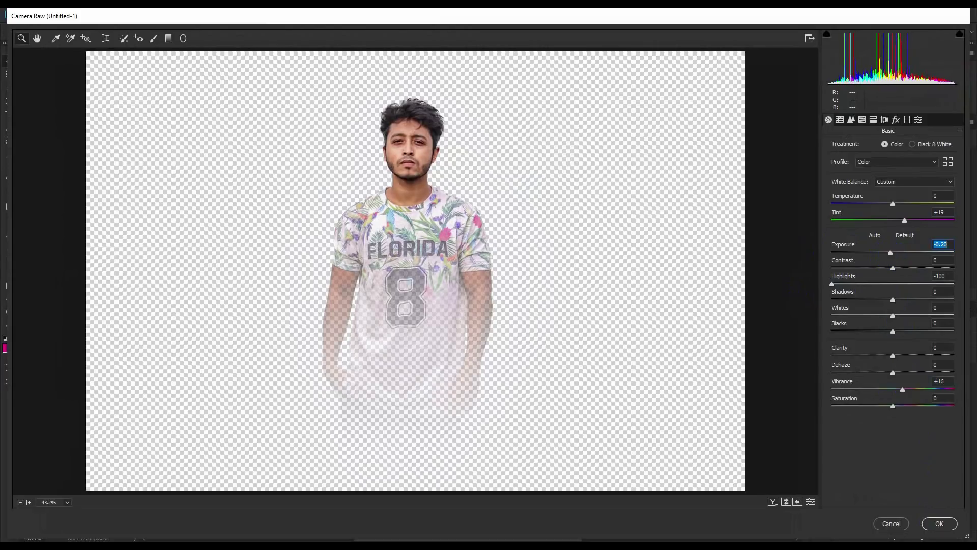
click(941, 524)
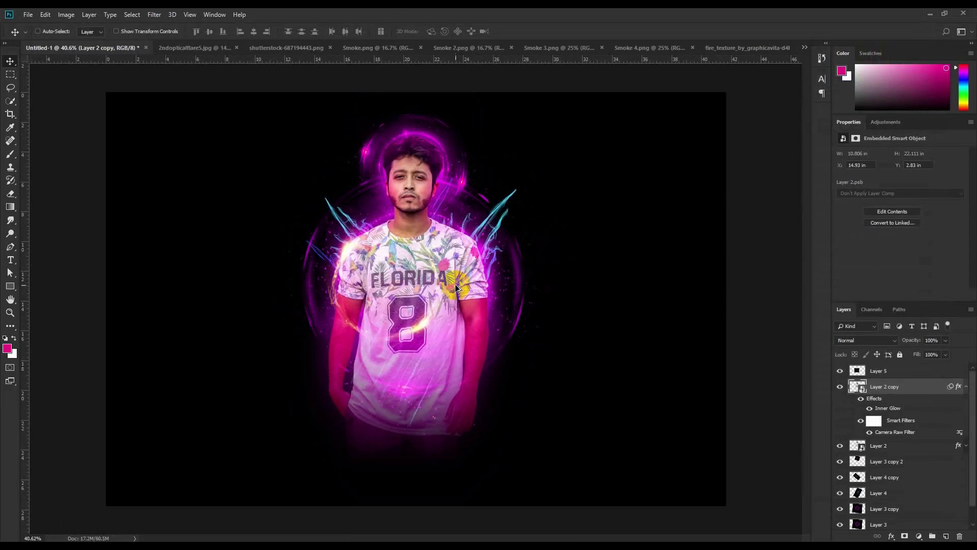
Save the composite as 'Color Light' in Photoshop PSD format
key(ctrl+s)
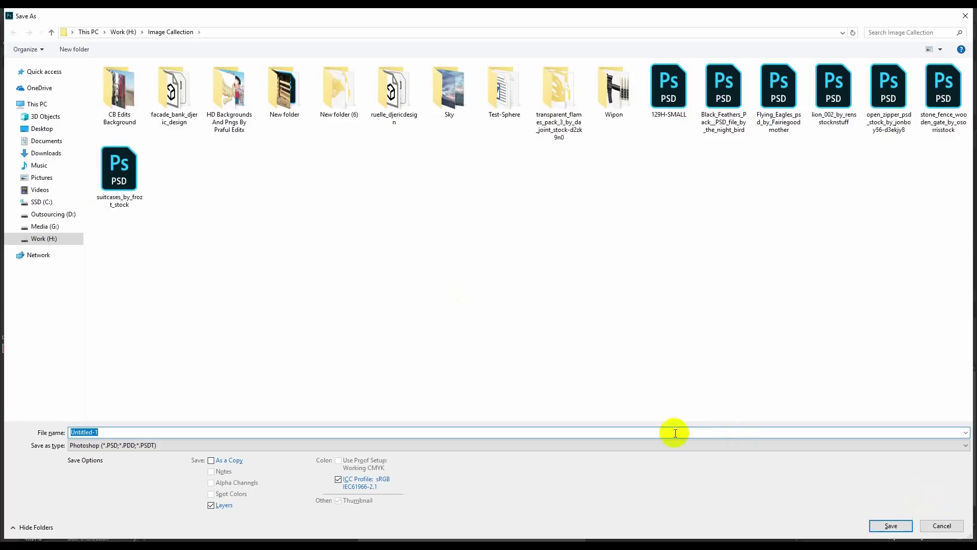
text(Color)
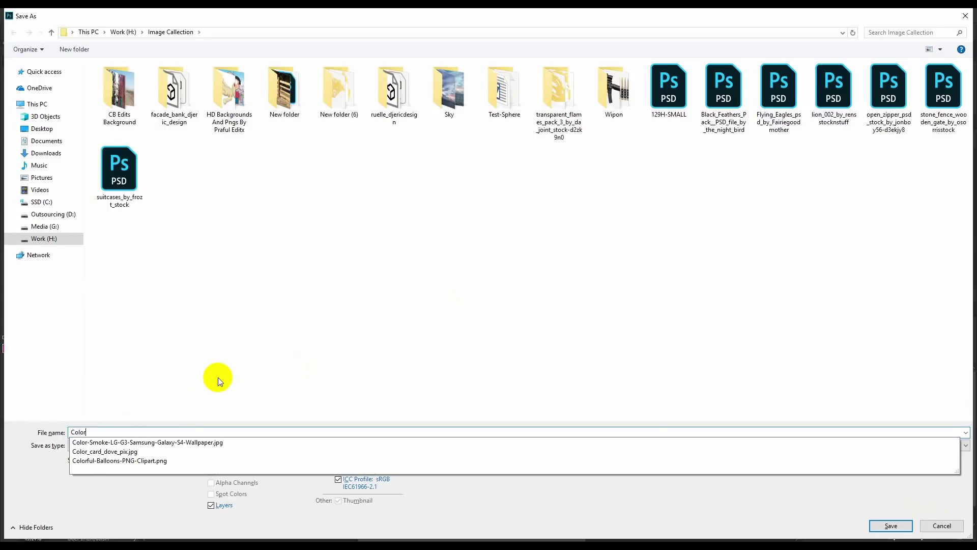
text( Light)
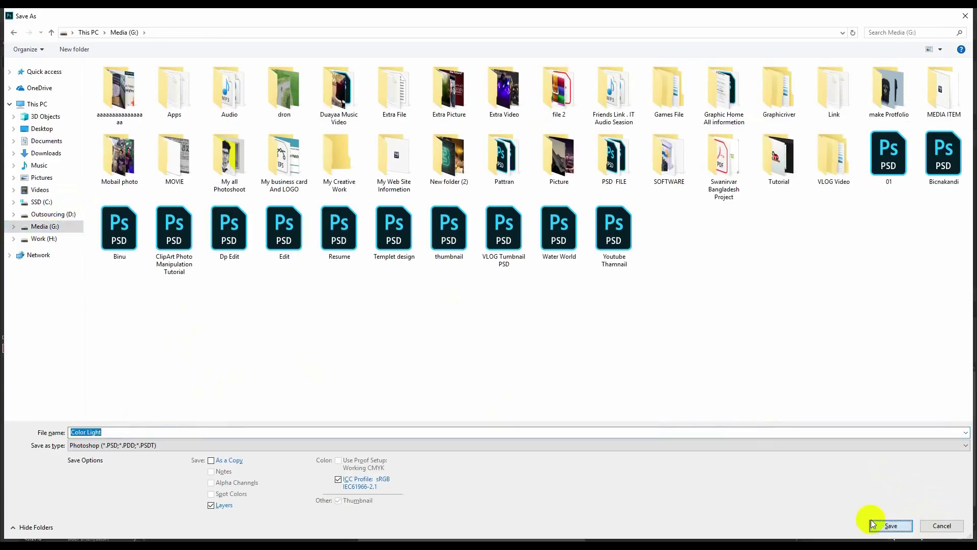
click(890, 525)
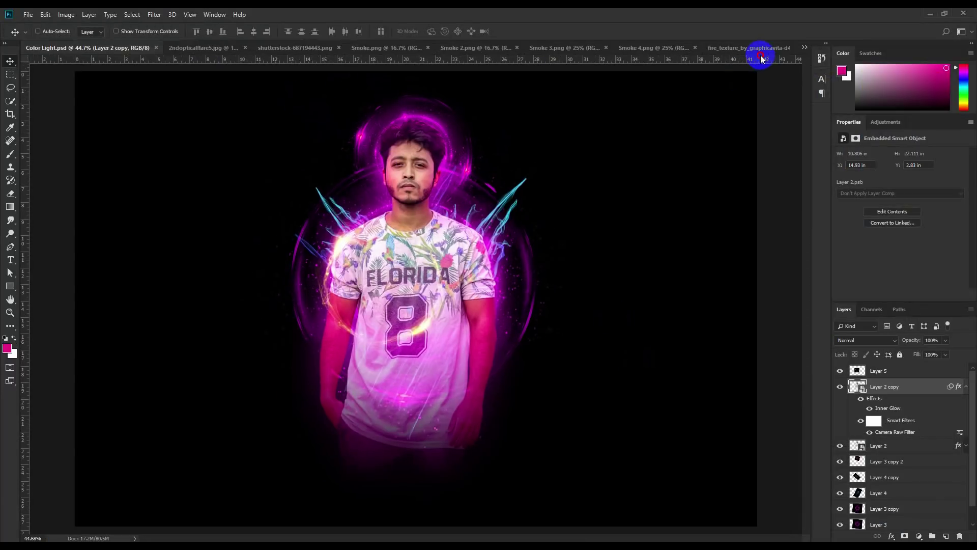
click(767, 48)
Bring the Smoke 4 streaks into Color Light as a Screen-blended layer
click(769, 48)
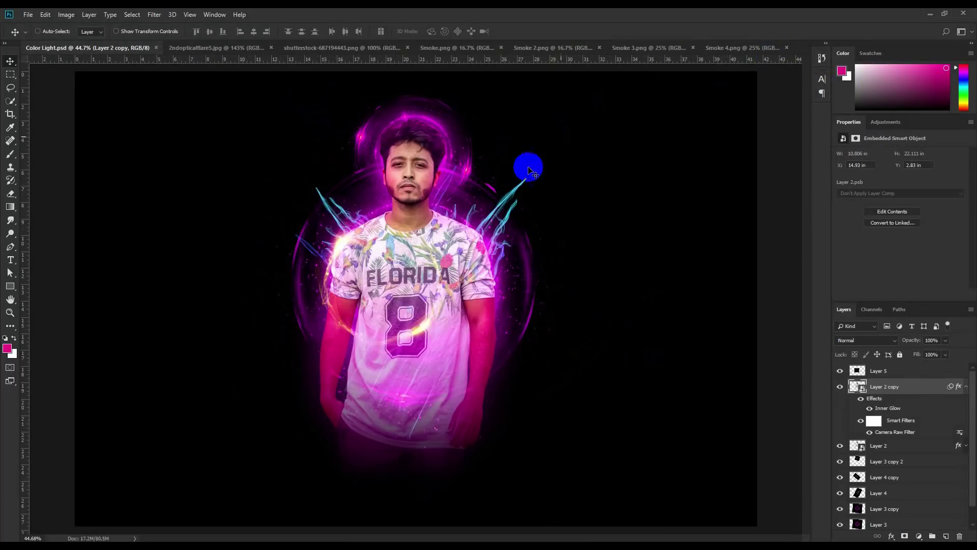
click(726, 49)
mouse_move(578, 163)
mouse_down()
mouse_move(187, 96)
mouse_move(120, 44)
mouse_move(243, 188)
mouse_up()
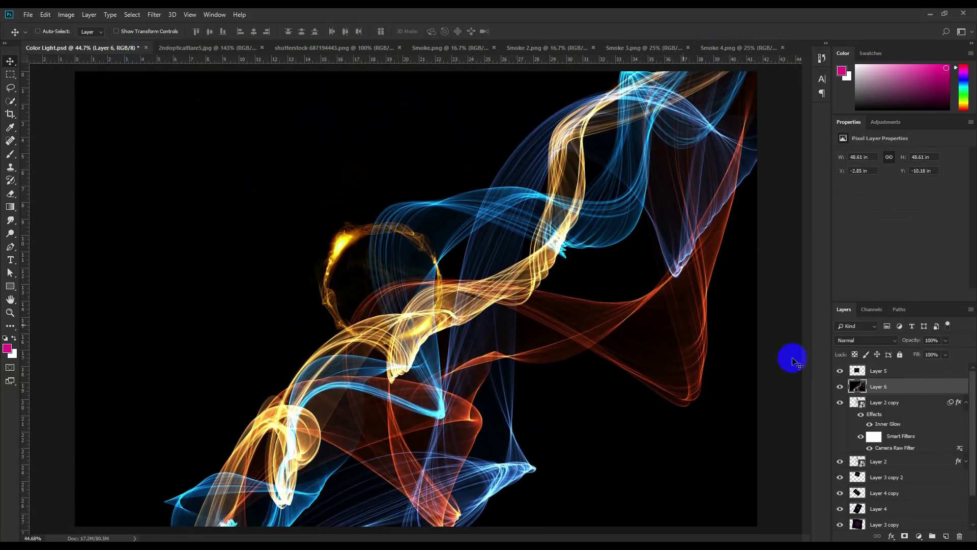
click(865, 340)
click(848, 166)
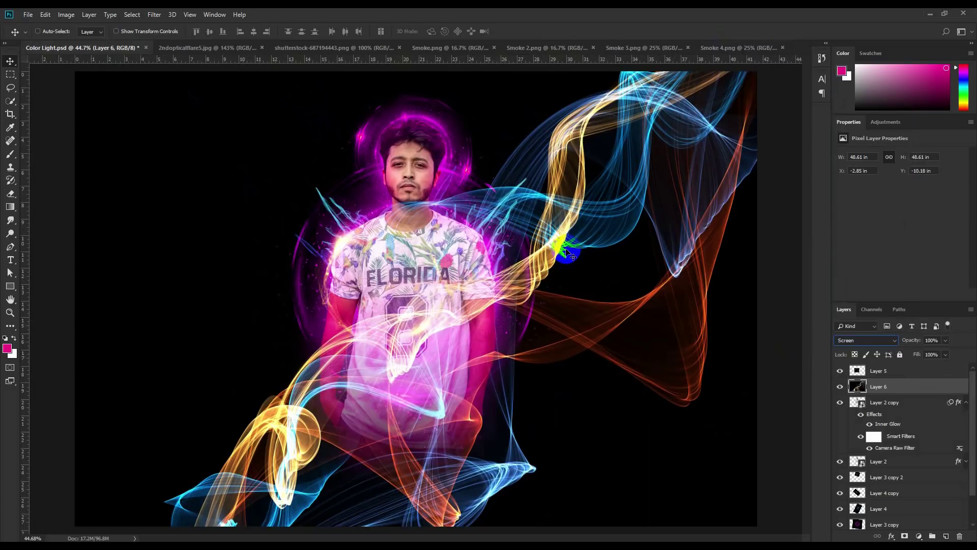
drag(567, 249, 558, 255)
Shrink the smoke to about 33%, rotate it slightly, and place it over the body
key(ctrl+t)
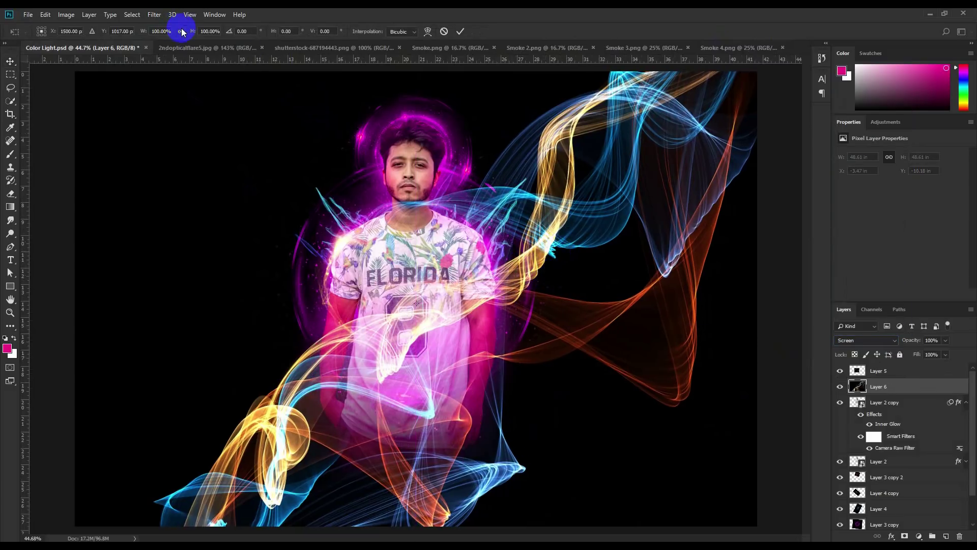
drag(148, 32, 111, 63)
mouse_move(458, 226)
mouse_down()
mouse_move(466, 257)
mouse_move(440, 245)
mouse_move(441, 233)
mouse_up()
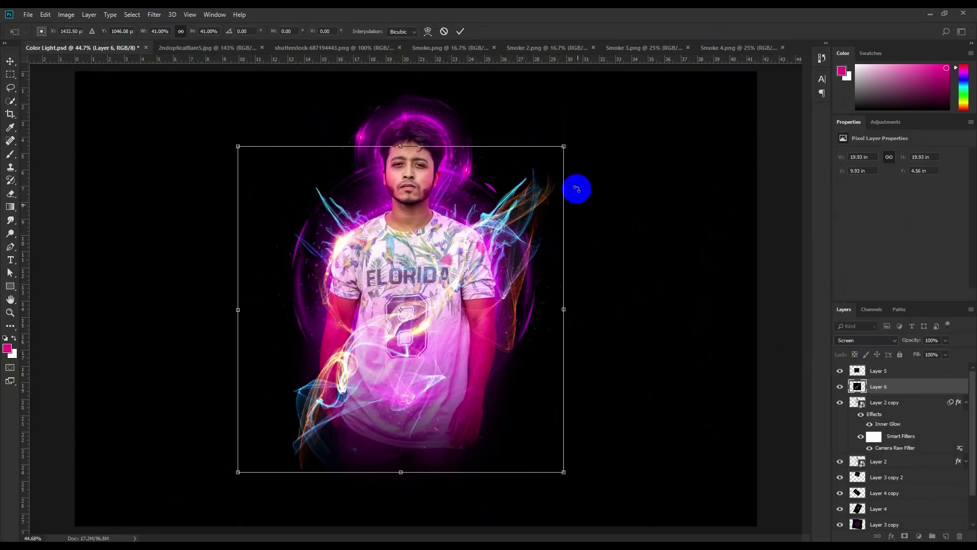
drag(563, 147, 530, 179)
drag(483, 236, 487, 281)
drag(613, 342, 507, 279)
drag(584, 300, 574, 292)
drag(476, 291, 471, 279)
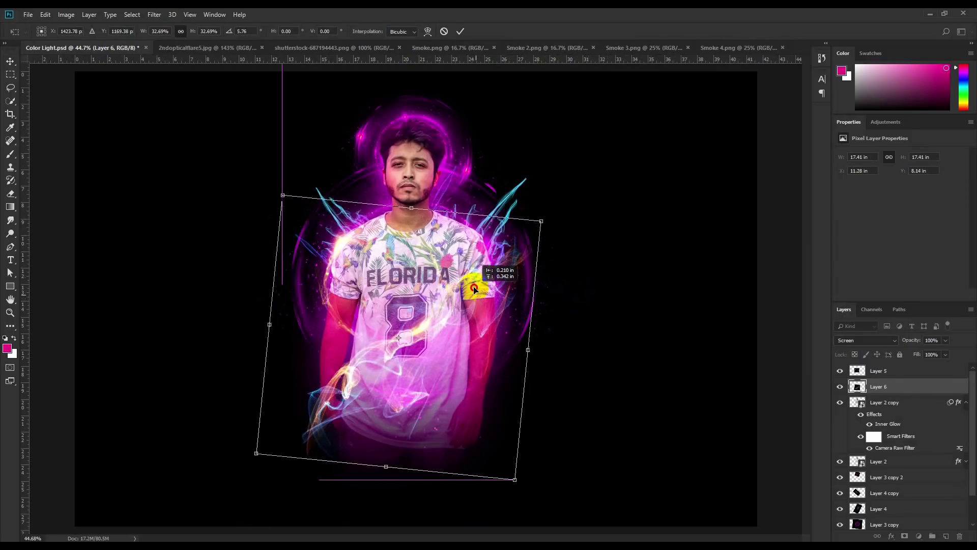
click(445, 32)
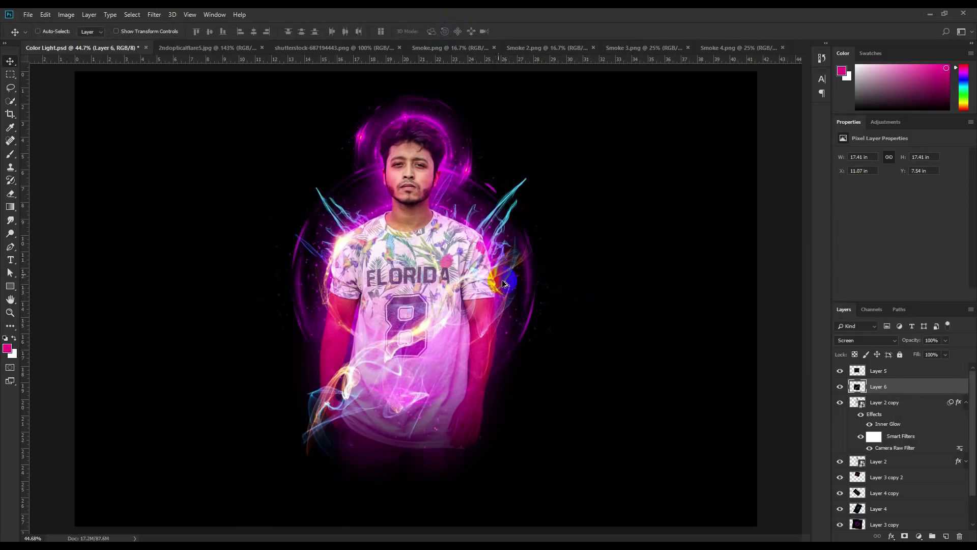
Move Layer 6 beneath Layer 2 copy and display Smoke 4.png
scroll(508, 372, up, 1)
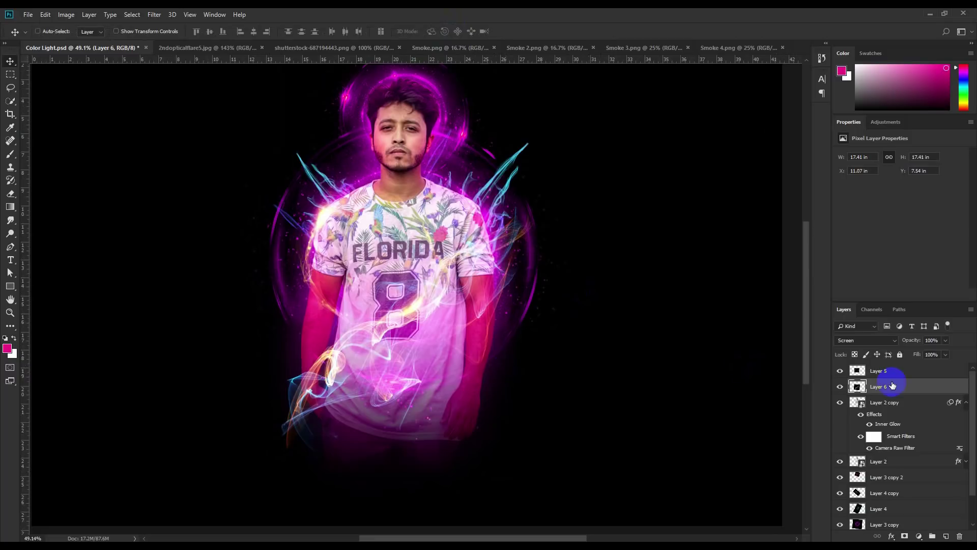
drag(889, 389, 962, 404)
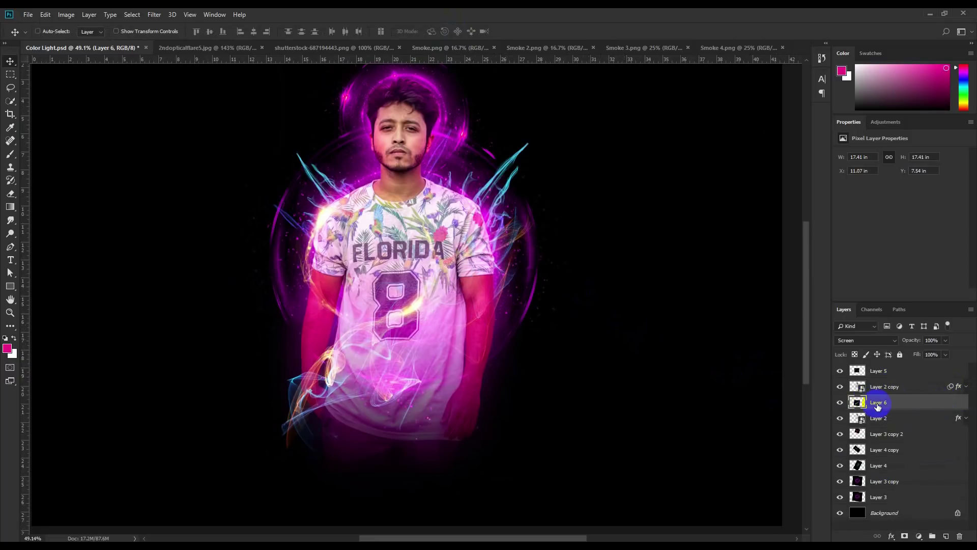
mouse_move(878, 405)
mouse_down()
mouse_move(879, 430)
mouse_move(890, 396)
mouse_up()
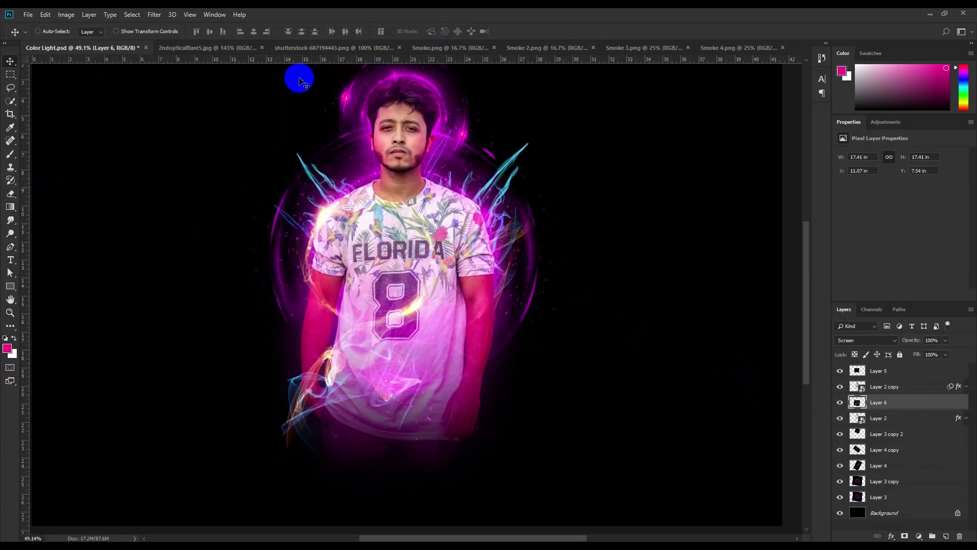
click(713, 48)
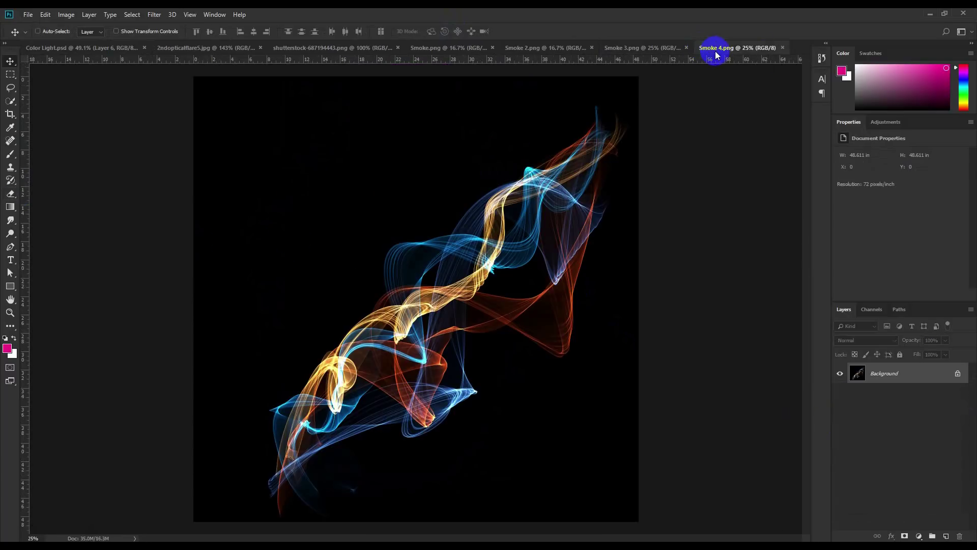
Close Smoke 4.png and add the Smoke 3 streaks as Layer 7, scaled to about 32% and rotated about 27°
click(782, 48)
click(664, 47)
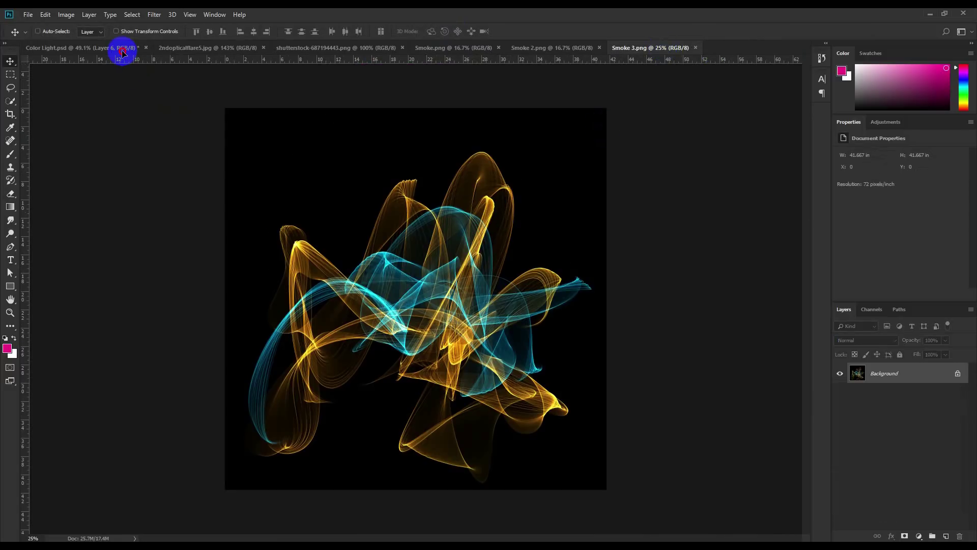
drag(122, 53, 413, 233)
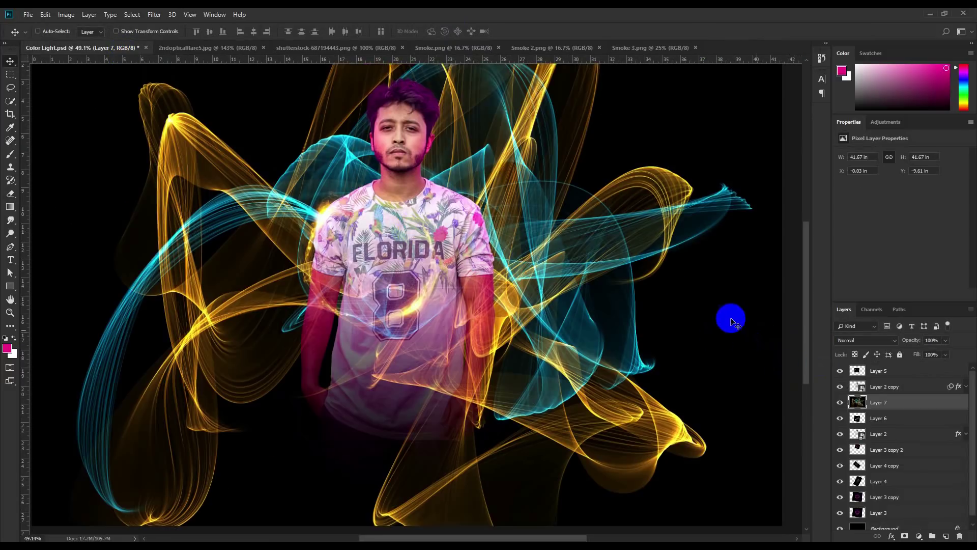
key(ctrl+t)
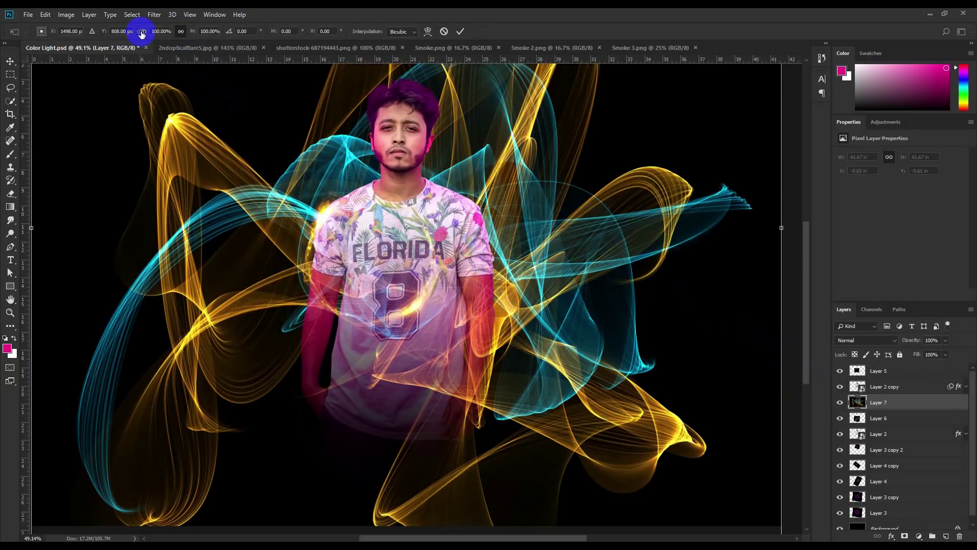
drag(141, 33, 107, 31)
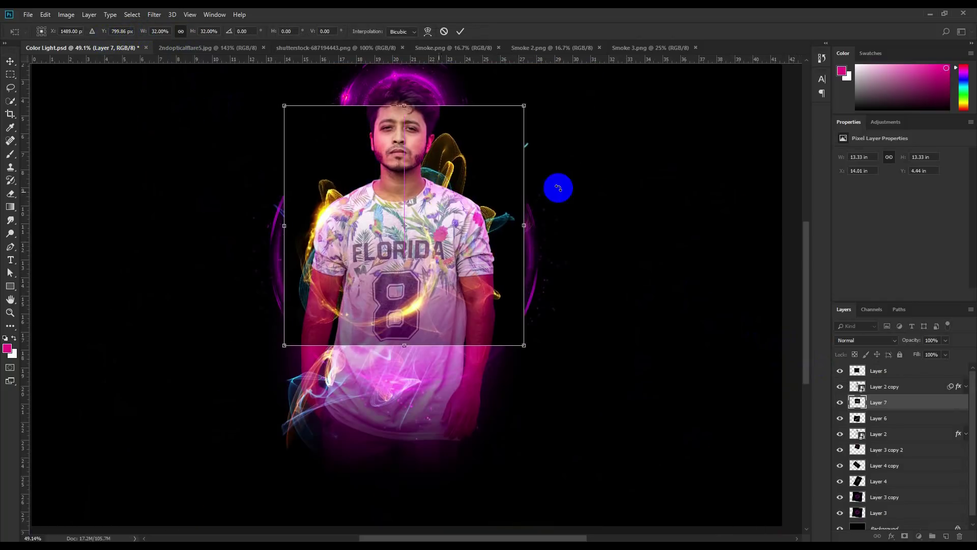
drag(563, 207, 587, 301)
drag(421, 251, 416, 254)
drag(561, 175, 468, 128)
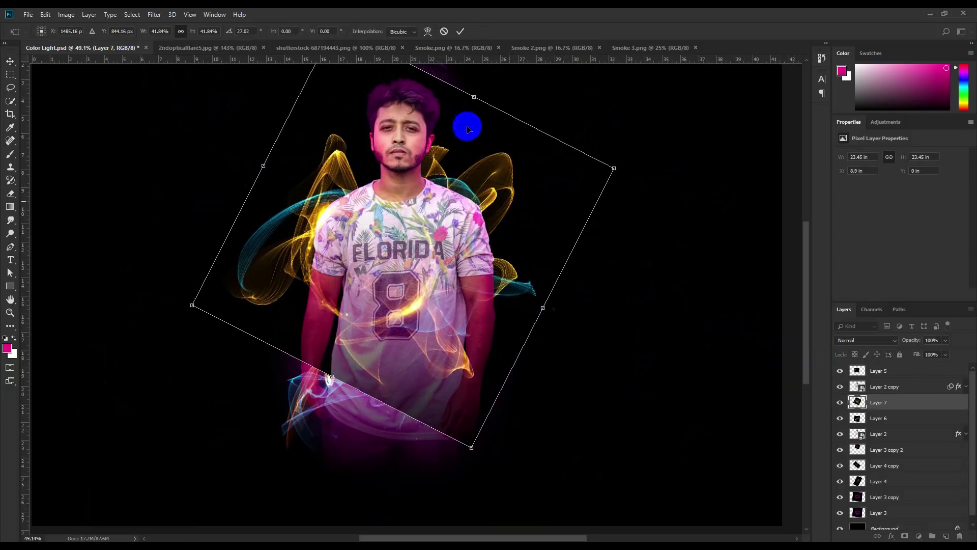
click(460, 31)
Set Layer 7 to Screen and shift its hue toward reds and greens with Hue/Saturation
click(872, 342)
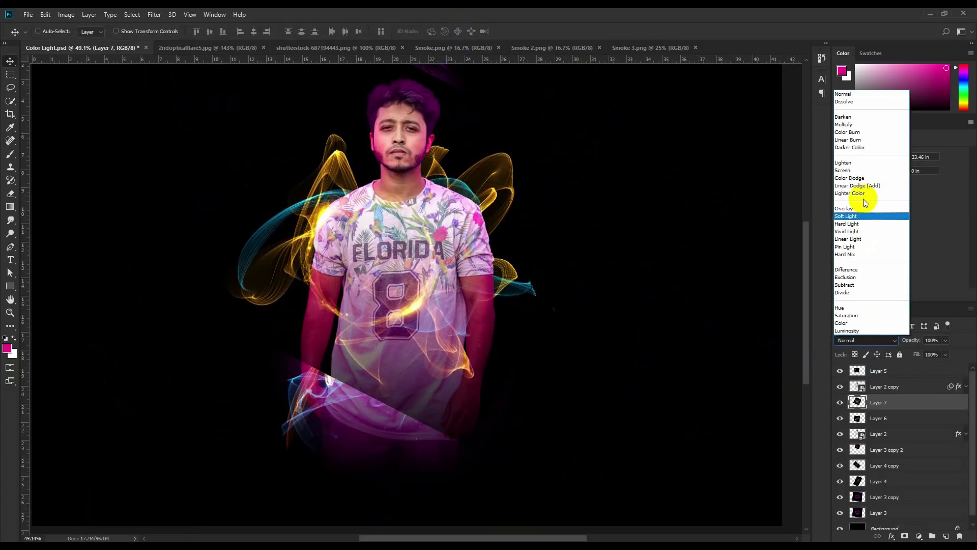
click(857, 168)
click(66, 14)
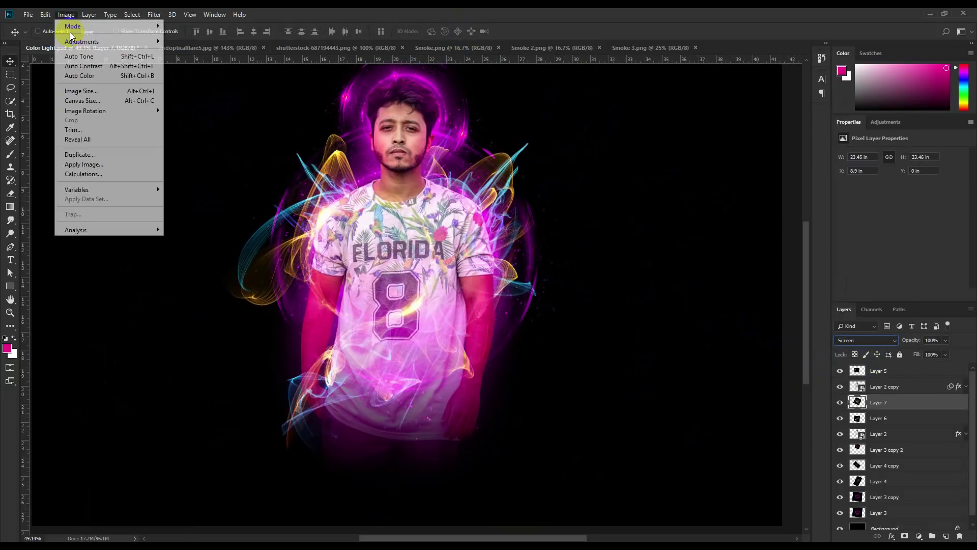
mouse_move(82, 39)
click(196, 95)
click(662, 188)
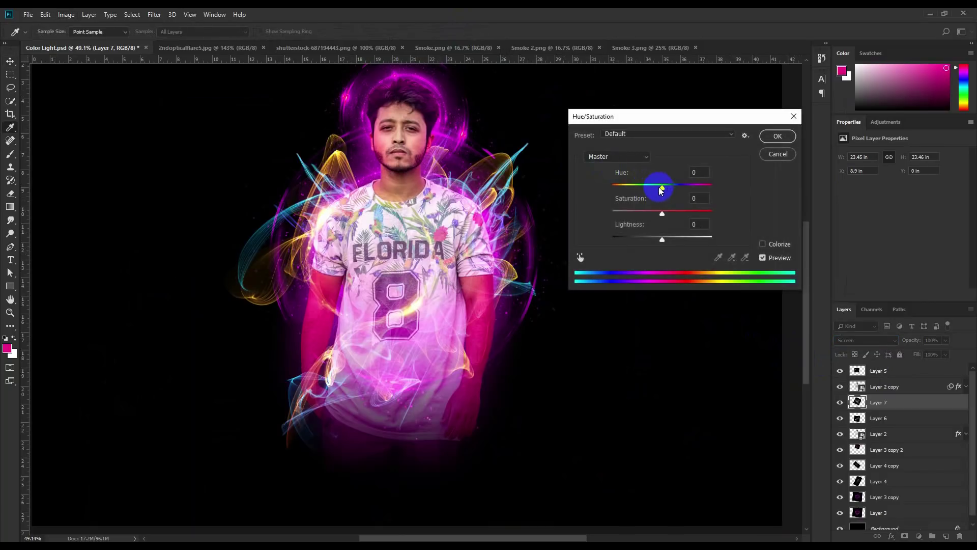
drag(646, 191, 590, 194)
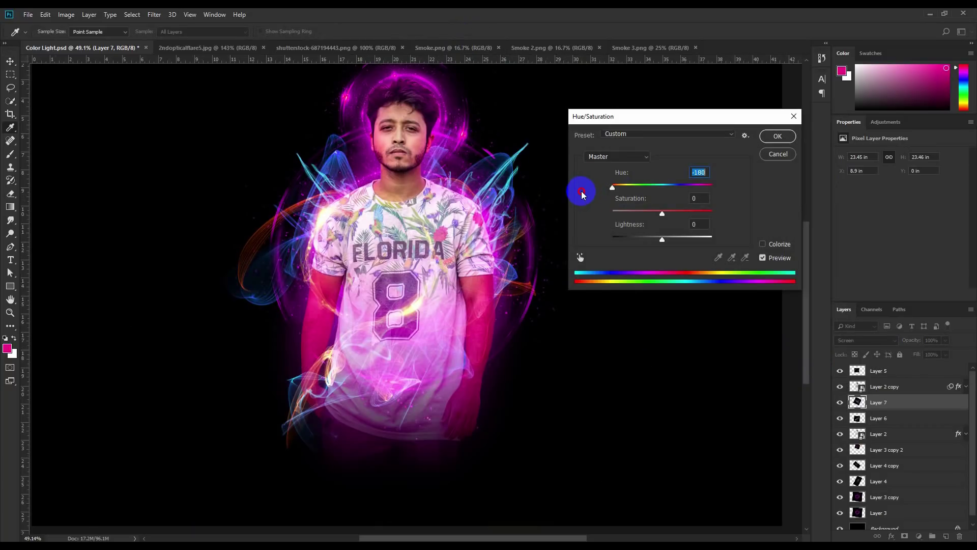
drag(616, 193, 635, 197)
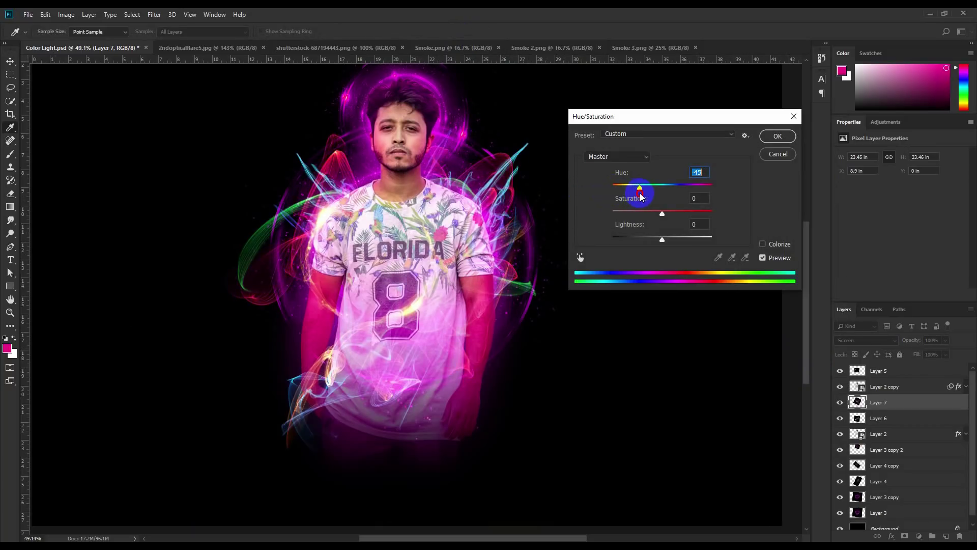
click(774, 138)
Move Layer 7 below Layer 4 copy and shift the colour streaks lower on the canvas
key(v)
drag(524, 200, 530, 232)
drag(872, 400, 876, 474)
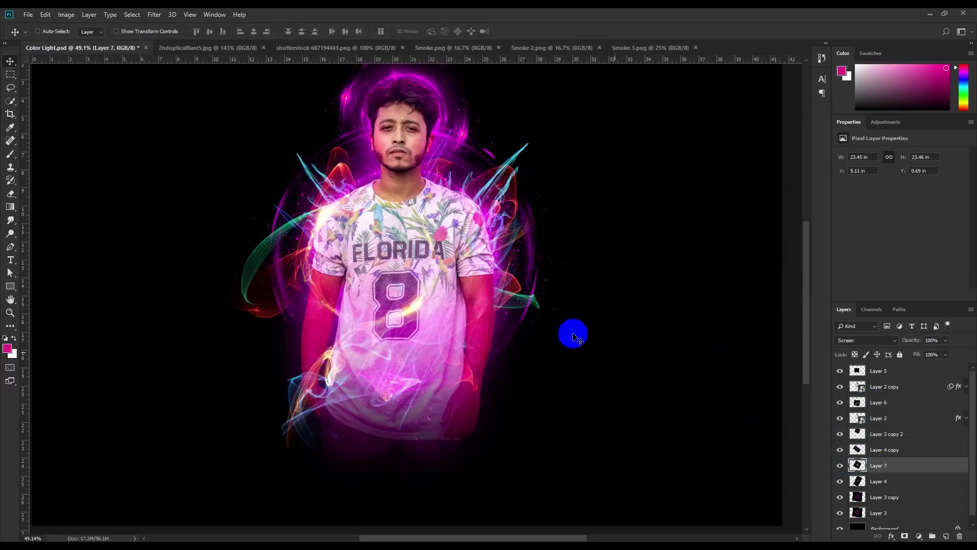
drag(575, 336, 567, 401)
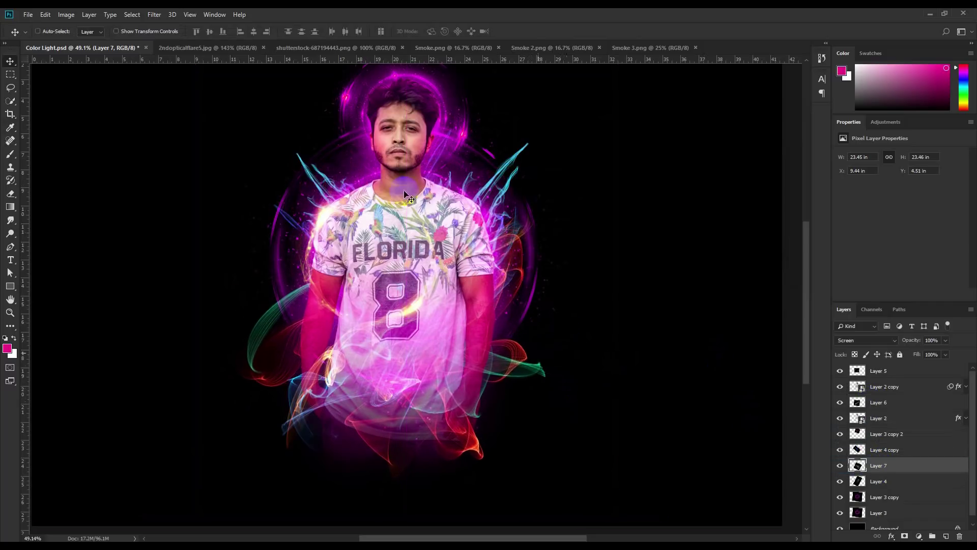
Close Smoke 3.png and bring the Smoke 2.png smoke into Color Light as a Screen-blended layer
click(691, 49)
click(695, 48)
click(563, 48)
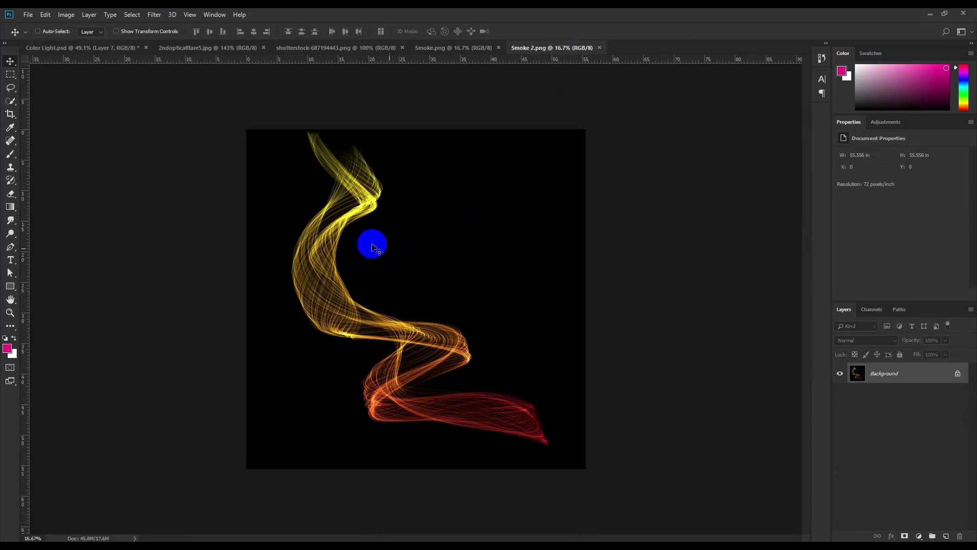
drag(373, 248, 154, 91)
drag(102, 43, 376, 235)
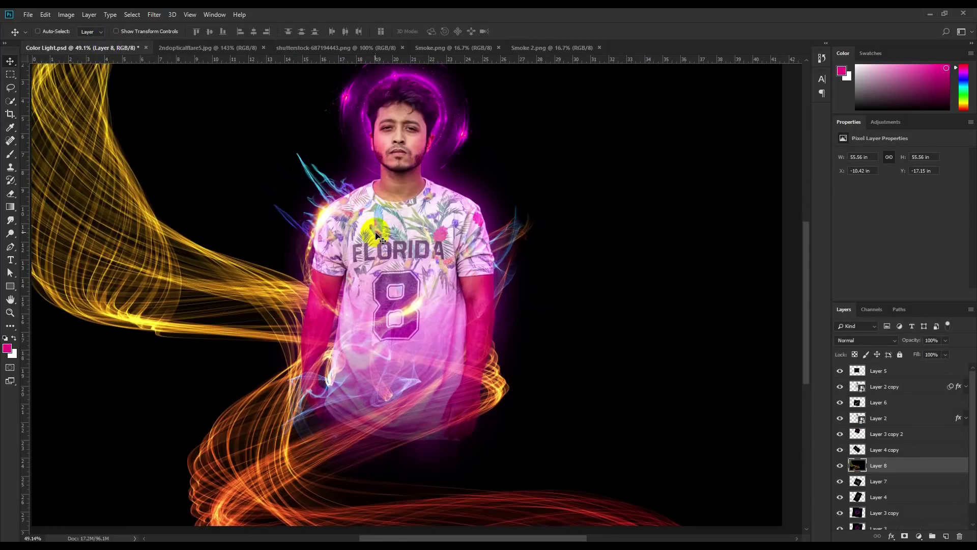
click(875, 343)
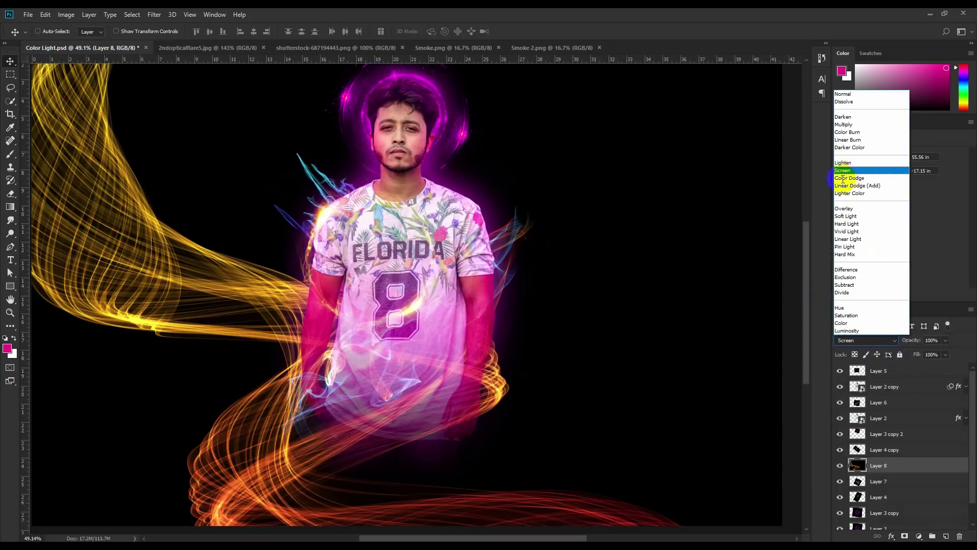
click(855, 172)
Scale the smoke to 28%, rotate it about -179° above the left shoulder, and close Smoke 2.png
key(ctrl+t)
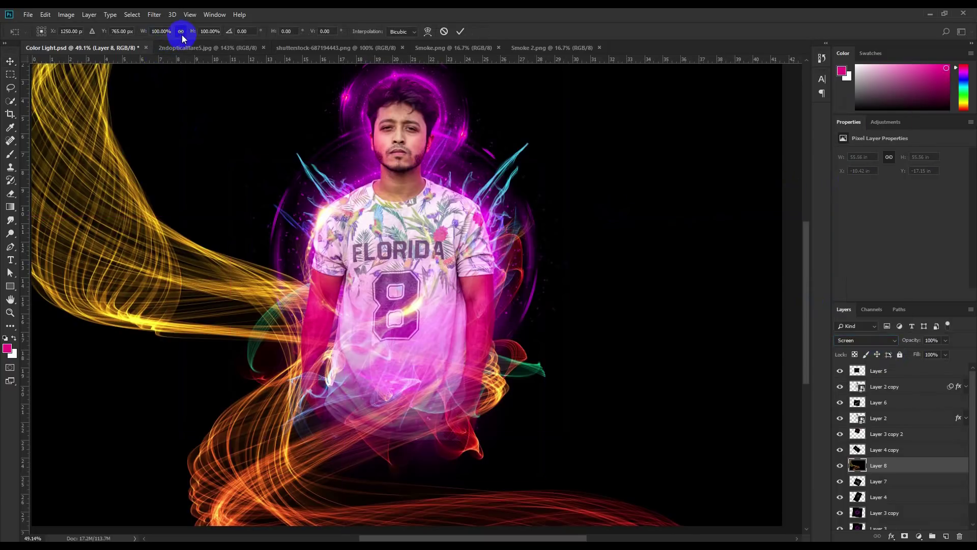
drag(145, 34, 109, 48)
drag(607, 336, 318, 132)
drag(474, 227, 552, 206)
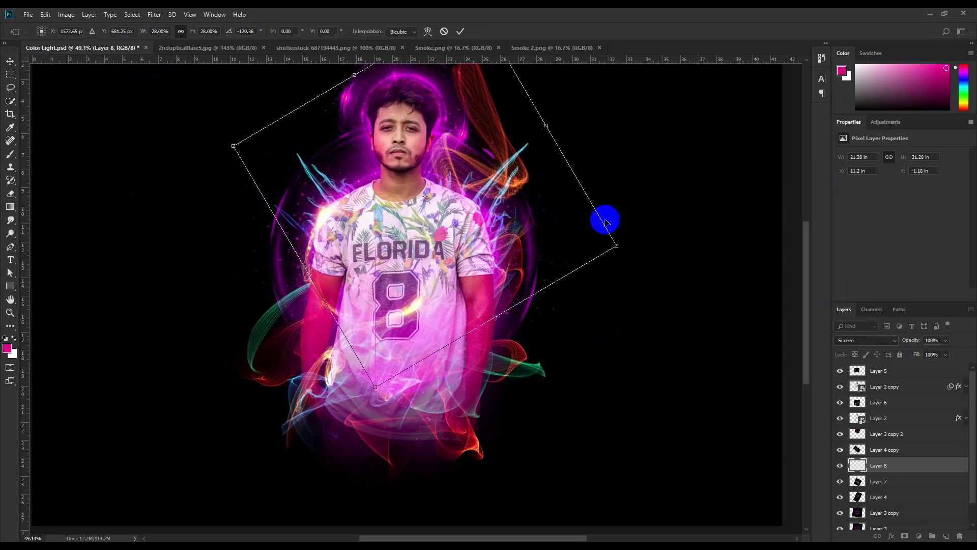
drag(663, 299, 629, 233)
drag(503, 192, 406, 212)
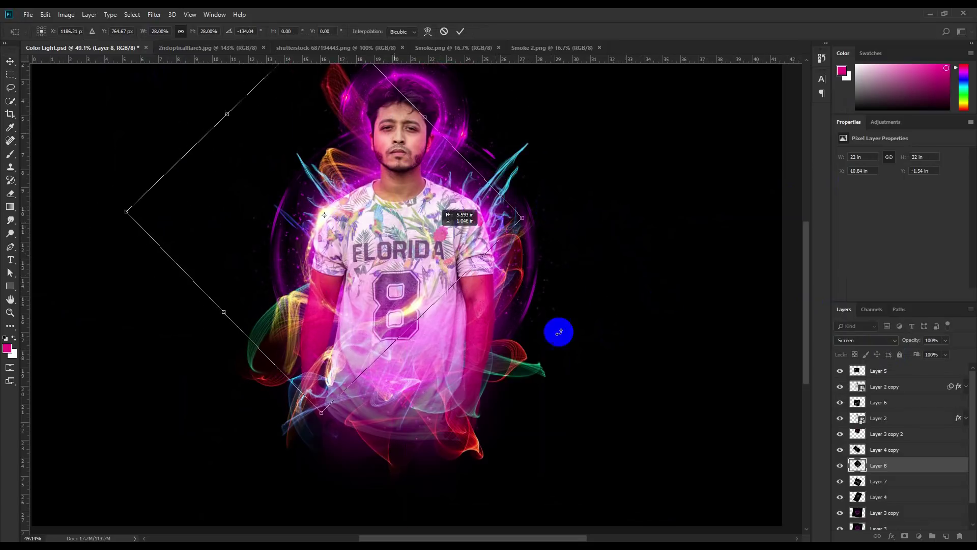
drag(567, 300, 545, 150)
drag(367, 229, 373, 273)
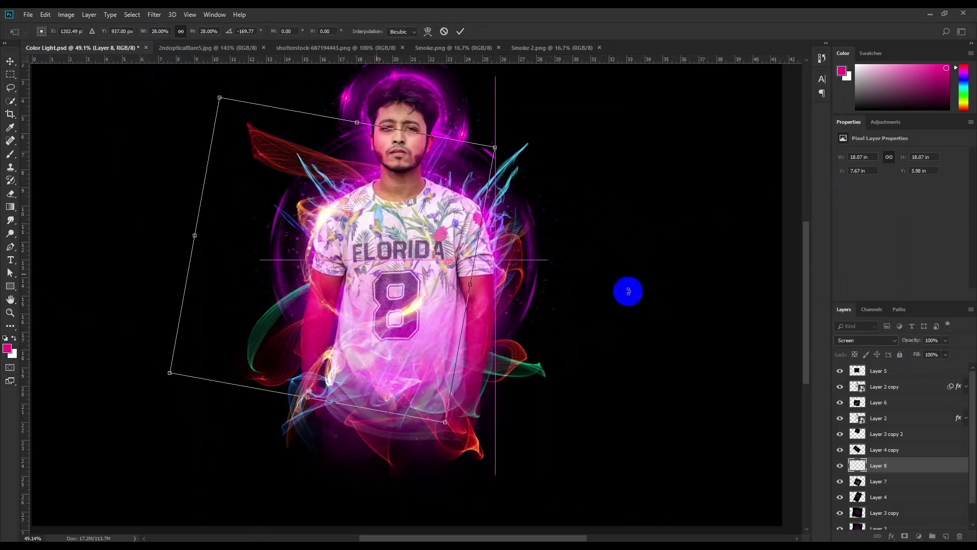
drag(659, 266, 661, 213)
drag(412, 252, 433, 248)
key(Return)
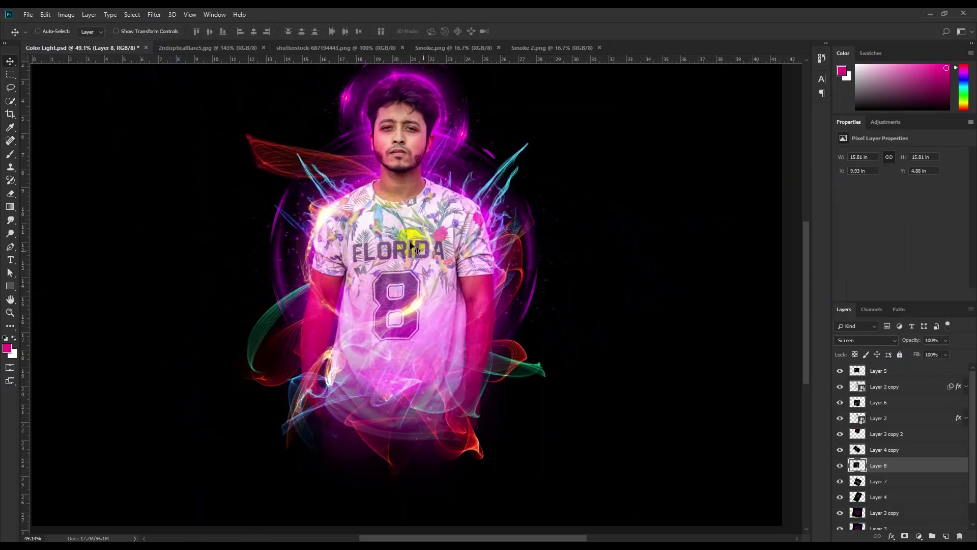
click(529, 51)
click(600, 48)
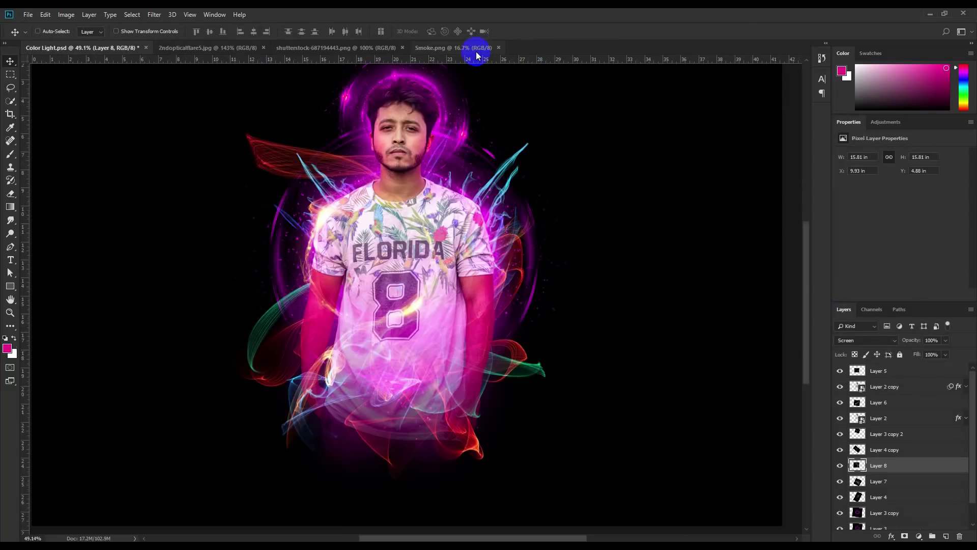
Bring Smoke.png's blue-red smoke in as Layer 9, scaled to 10% then about 22% and rotated
click(476, 49)
drag(441, 231, 442, 257)
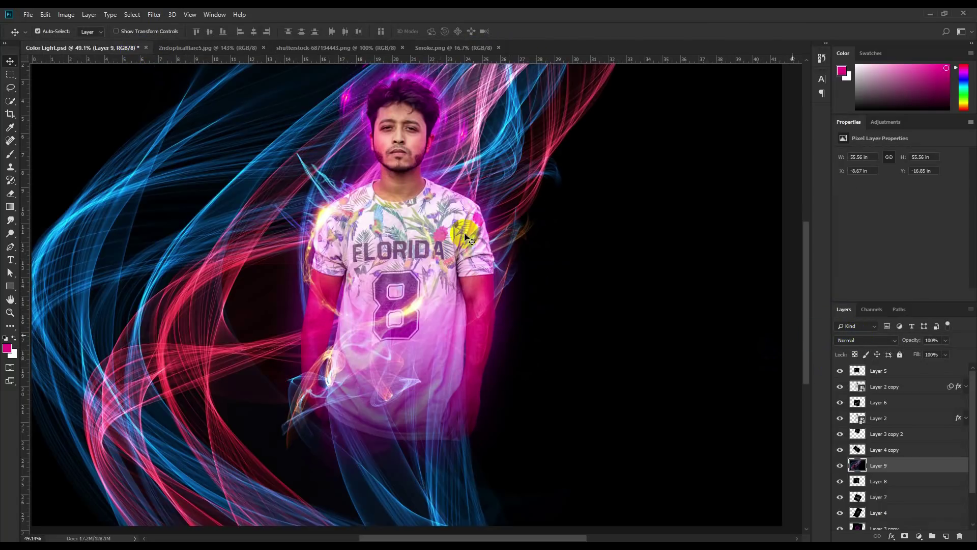
key(ctrl+t)
click(183, 32)
text(10)
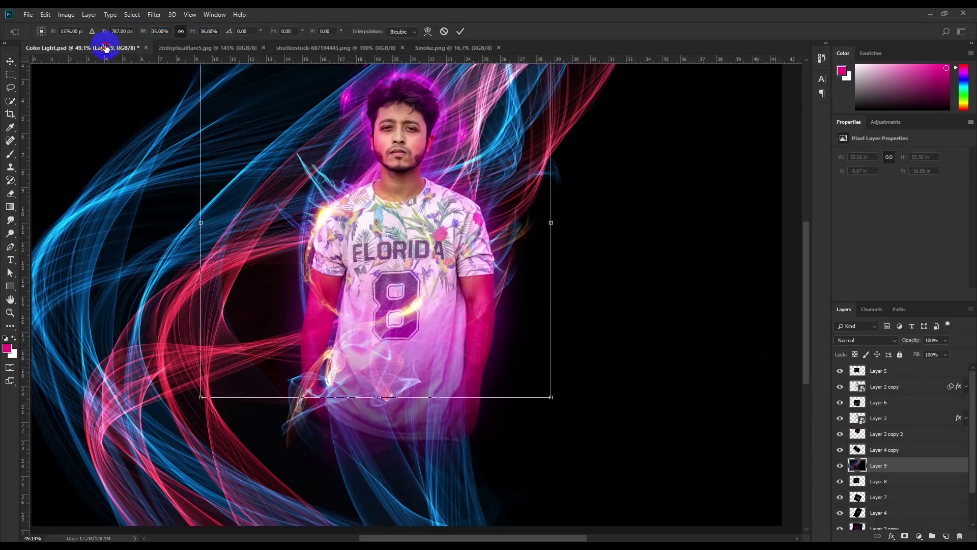
key(Return)
drag(424, 174, 484, 114)
drag(404, 192, 462, 273)
drag(605, 247, 619, 340)
drag(436, 312, 364, 326)
Try Screen and Color Dodge on Layer 9, settling on Linear Dodge (Add)
click(861, 346)
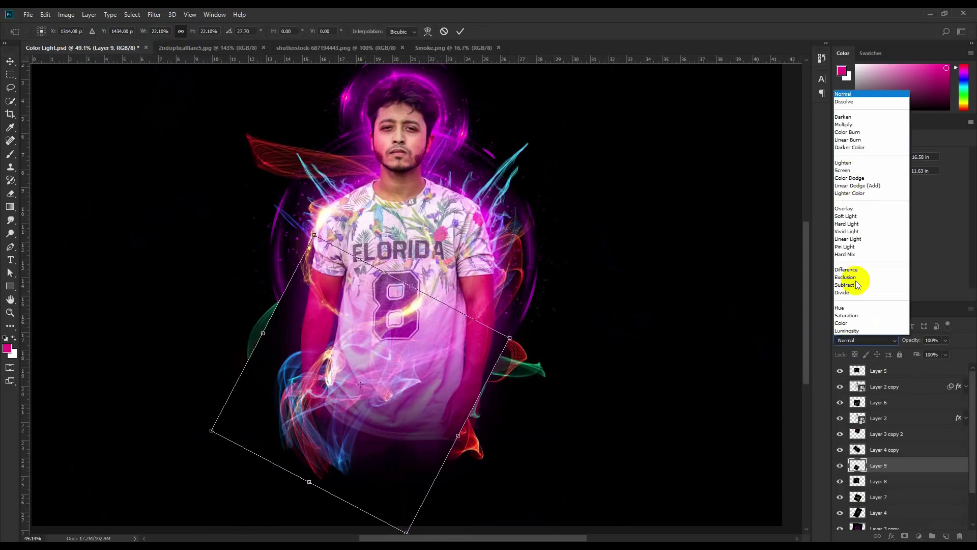
click(840, 171)
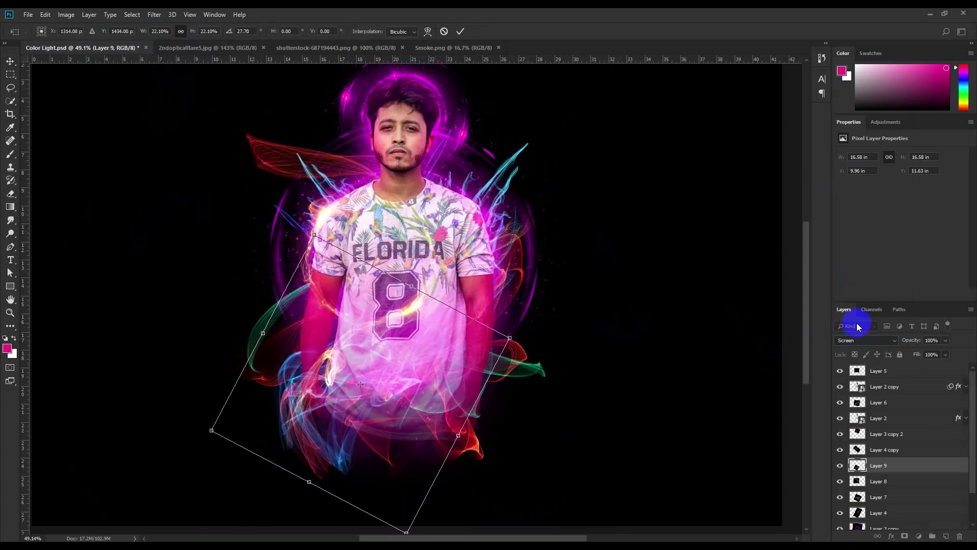
click(862, 340)
click(856, 186)
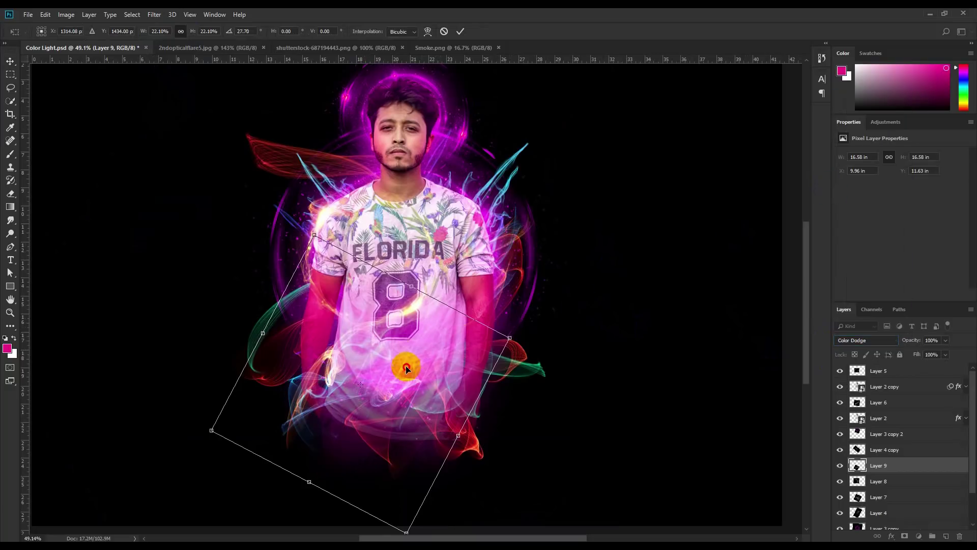
mouse_move(405, 366)
mouse_down()
mouse_move(401, 376)
mouse_move(388, 356)
mouse_move(416, 234)
mouse_up()
click(863, 340)
click(874, 187)
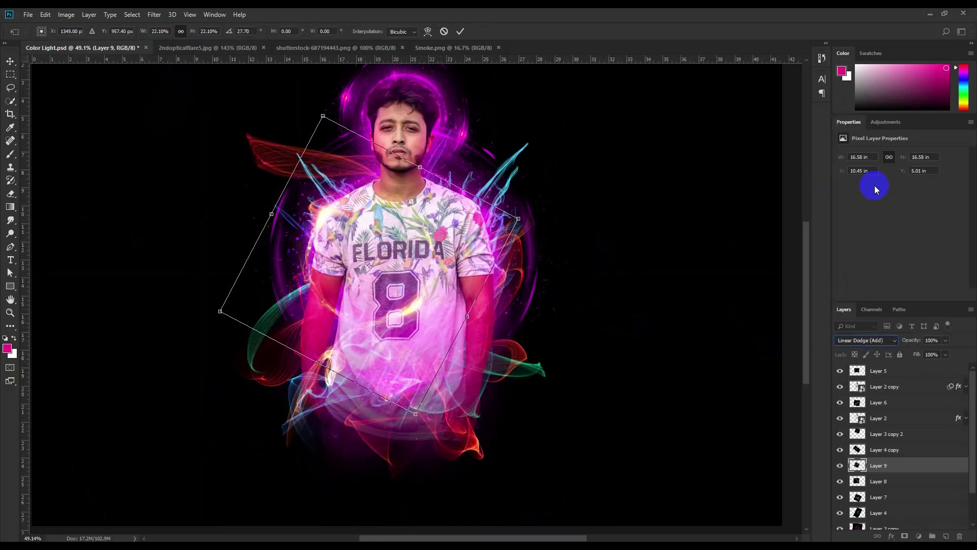
Shrink the smoke to about 17%, rotate it to -92° over the torso, and close Smoke.png
drag(421, 345, 502, 299)
drag(632, 342, 631, 345)
mouse_move(608, 267)
mouse_down()
mouse_move(575, 274)
mouse_move(542, 301)
mouse_up()
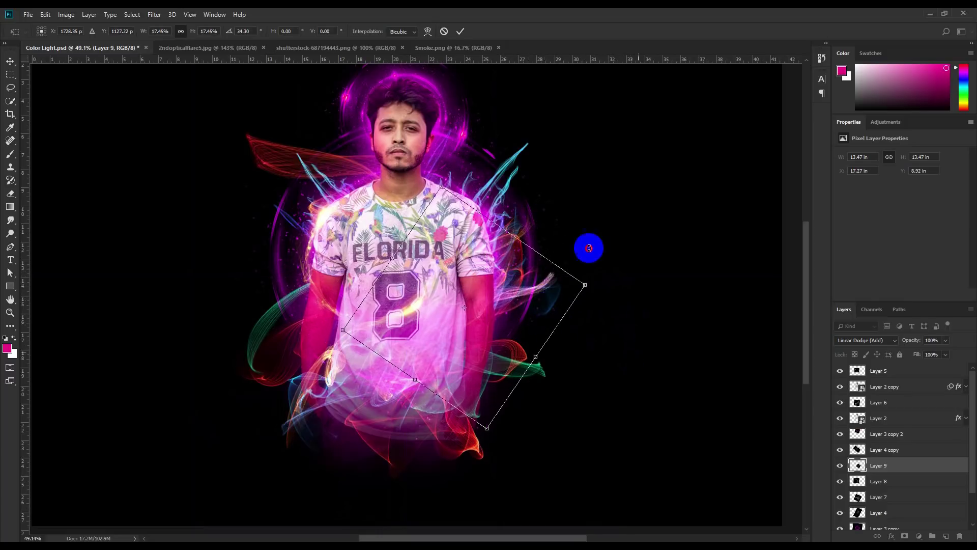
drag(589, 248, 430, 203)
drag(528, 291, 397, 265)
click(460, 34)
click(453, 48)
click(498, 48)
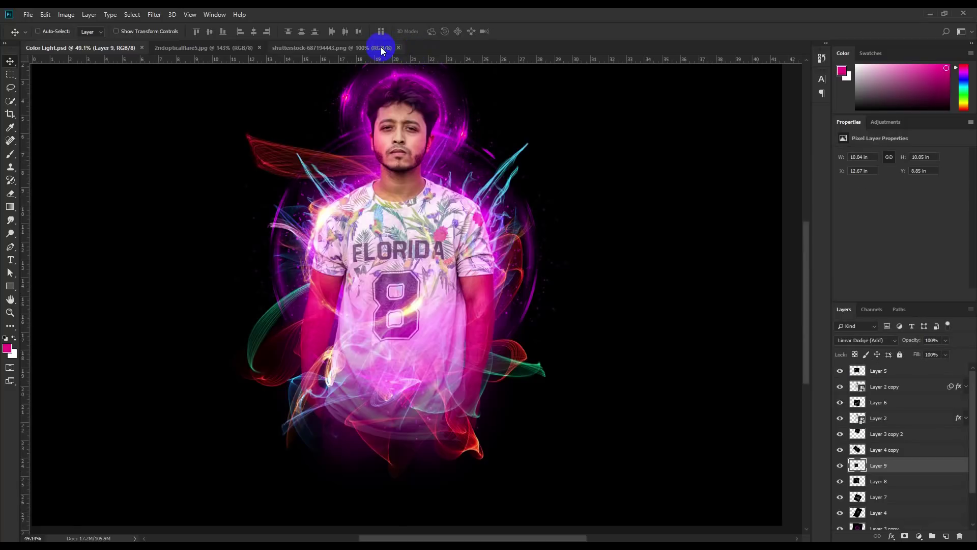
Bring the red bokeh image in as a Screen-blended layer placed low on the canvas
click(383, 50)
mouse_move(435, 283)
mouse_down()
mouse_move(136, 67)
mouse_move(438, 270)
mouse_up()
drag(509, 332, 504, 445)
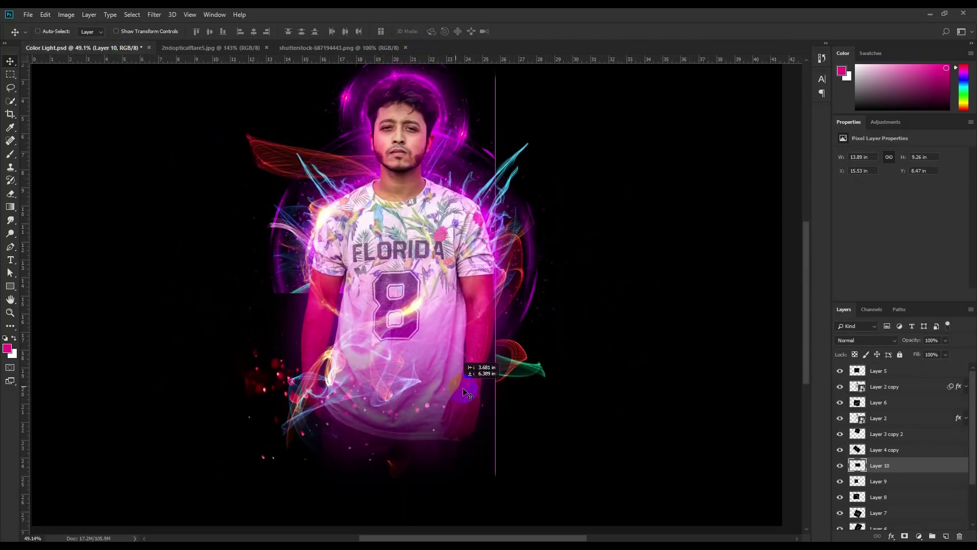
click(865, 340)
click(843, 170)
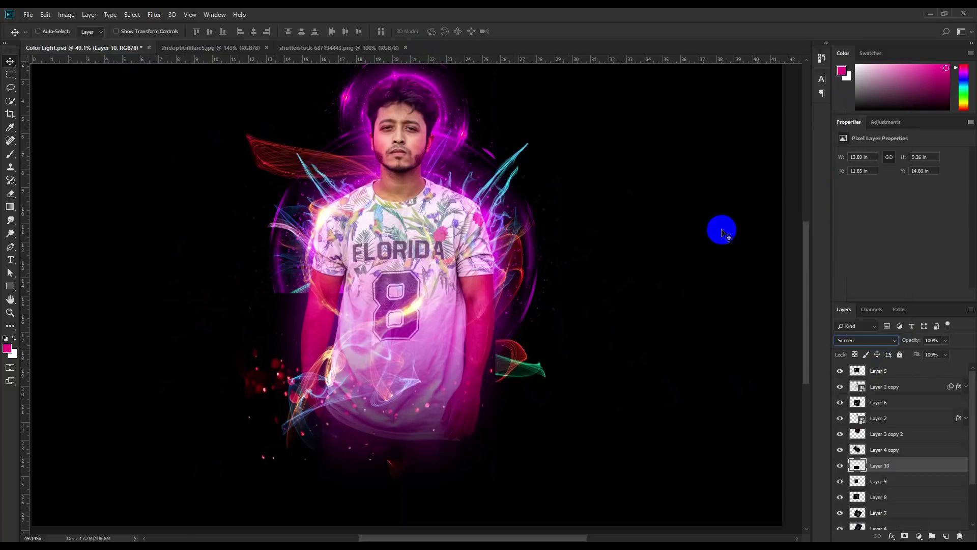
drag(469, 351, 509, 357)
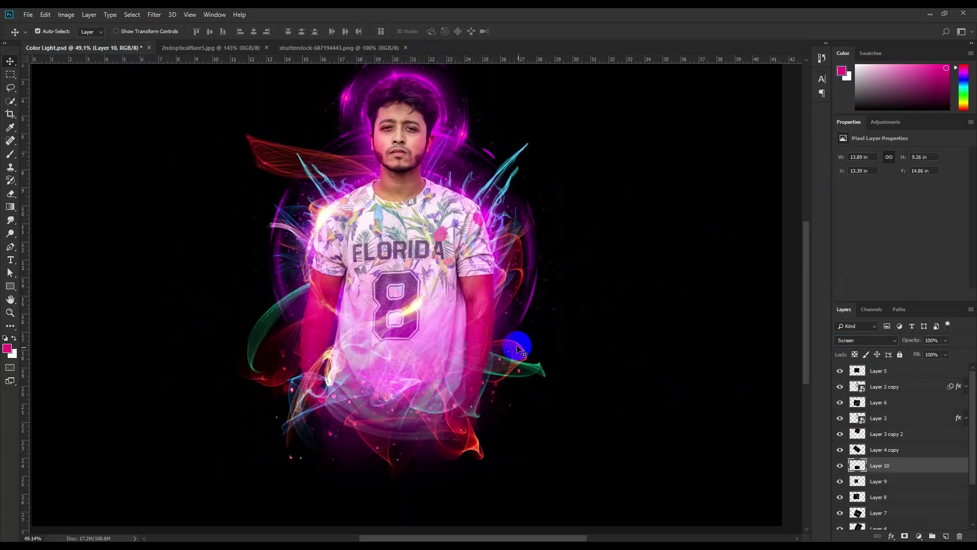
Rotate the bokeh about 28° and enlarge it to about 127% around the lower body
key(ctrl+t)
drag(590, 351, 600, 467)
drag(566, 363, 586, 356)
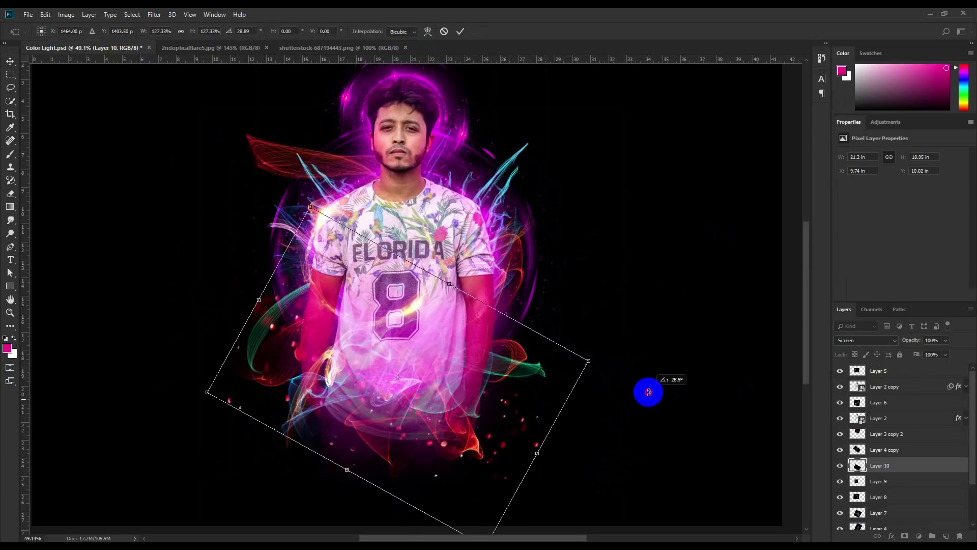
drag(409, 396, 415, 402)
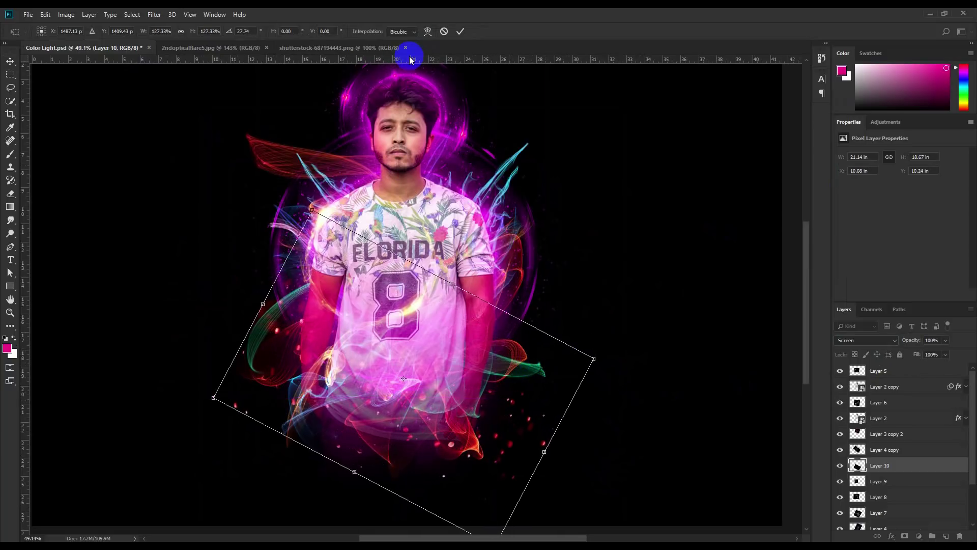
click(460, 32)
scroll(456, 313, down, 5)
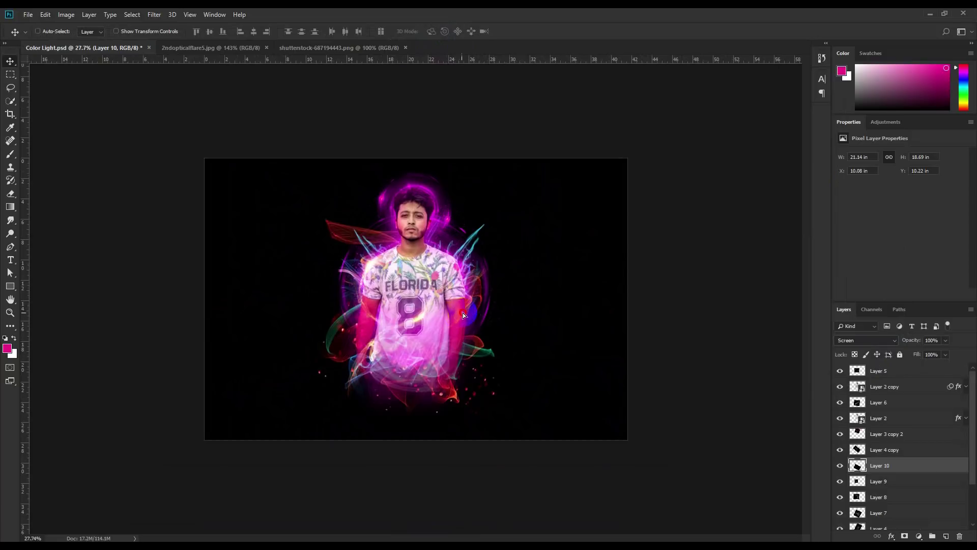
drag(463, 313, 459, 312)
scroll(459, 312, up, 3)
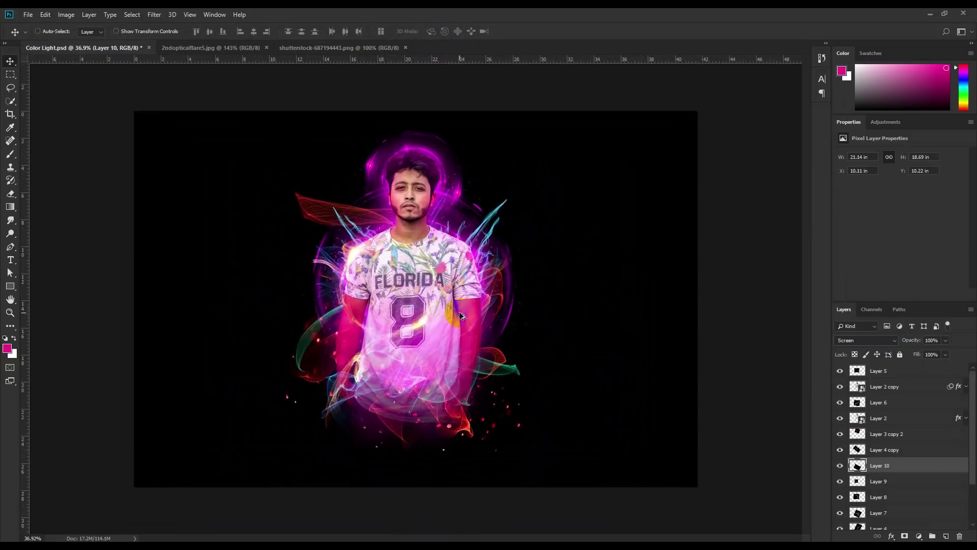
Bring the lens flare in as Layer 11 at the top of the stack, blended as Screen
click(209, 49)
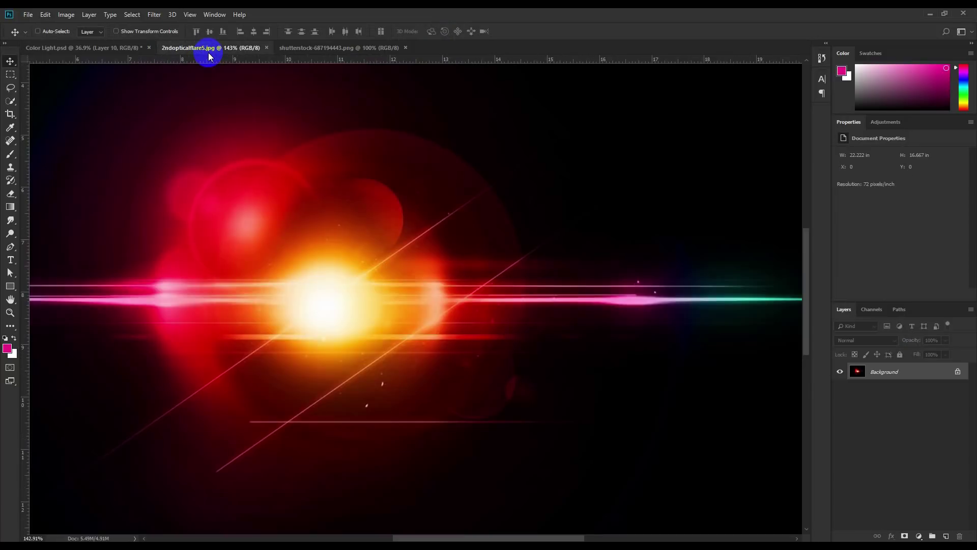
click(307, 47)
click(407, 48)
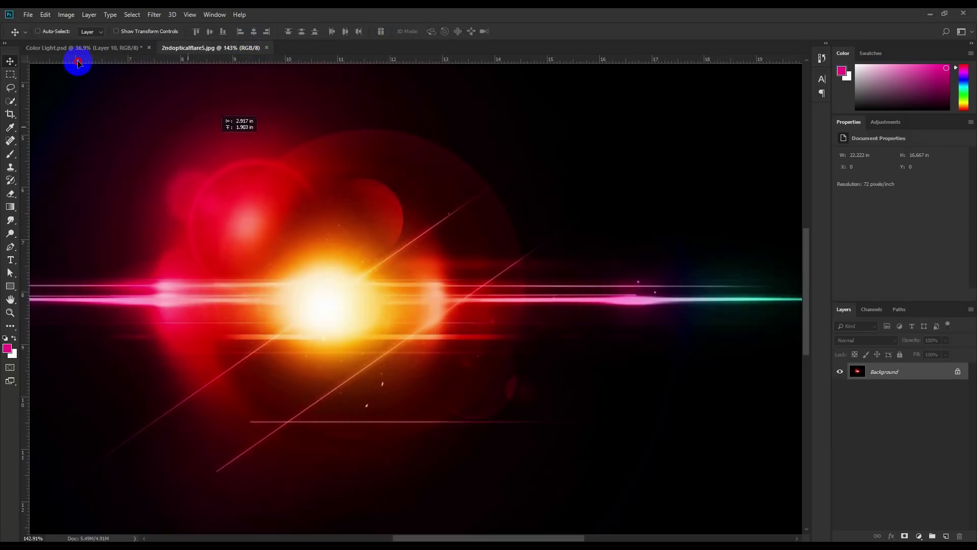
drag(79, 50, 385, 290)
drag(879, 468, 873, 367)
click(866, 340)
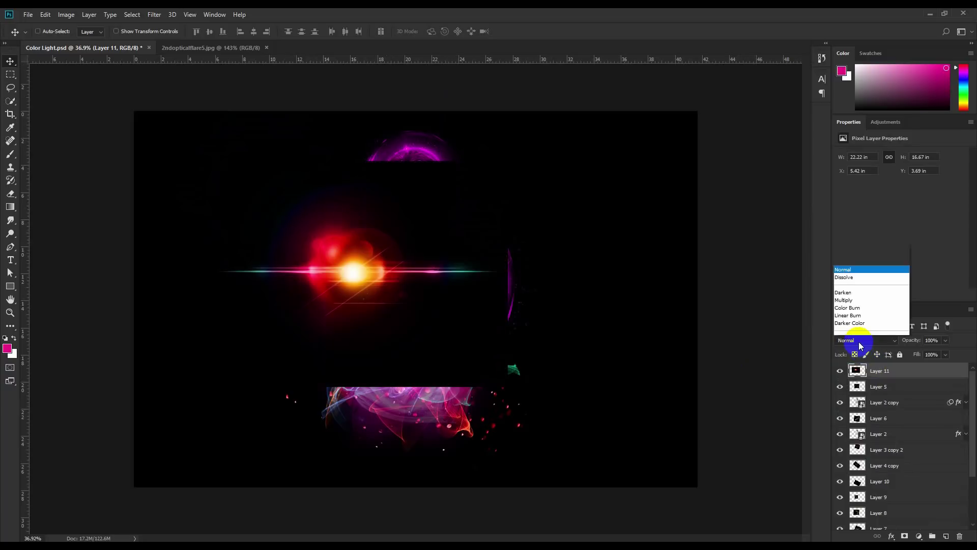
click(850, 178)
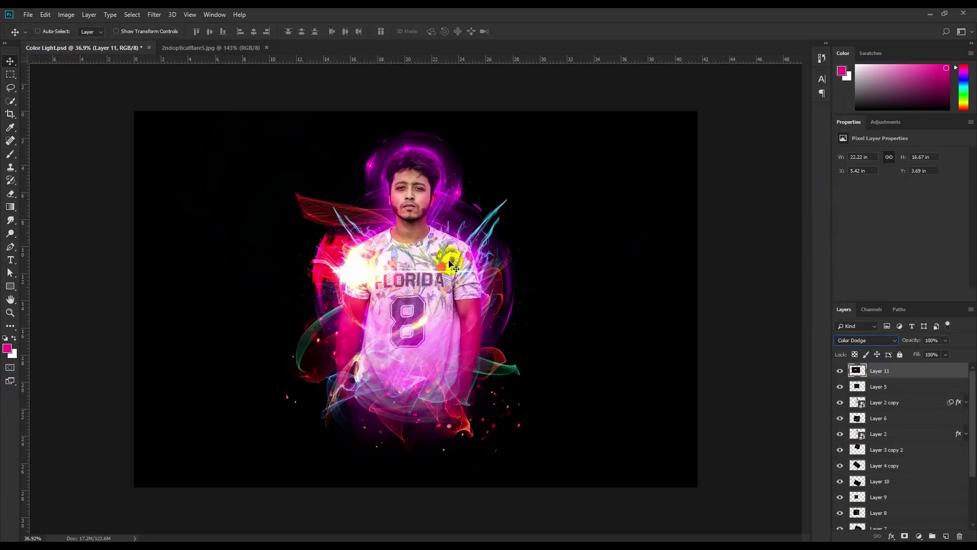
scroll(868, 343, down, 1)
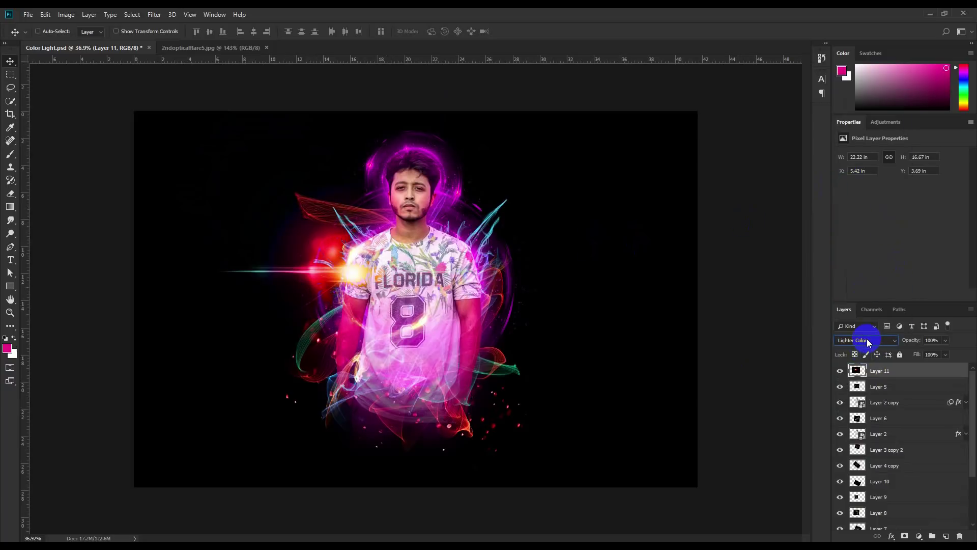
scroll(869, 343, up, 3)
drag(418, 295, 434, 281)
Shrink the flare and rotate it to about -35° across the shoulder
key(ctrl+t)
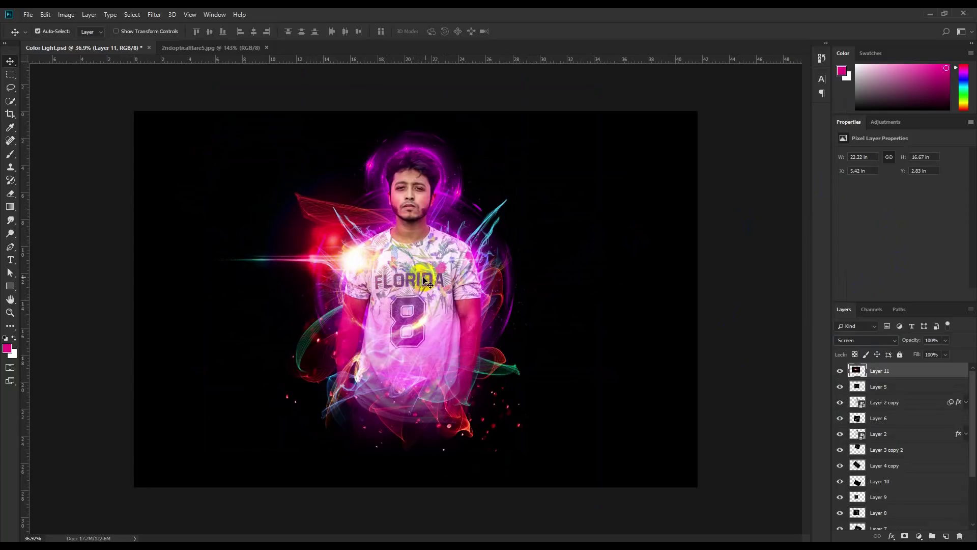
drag(507, 376, 430, 319)
drag(400, 278, 399, 266)
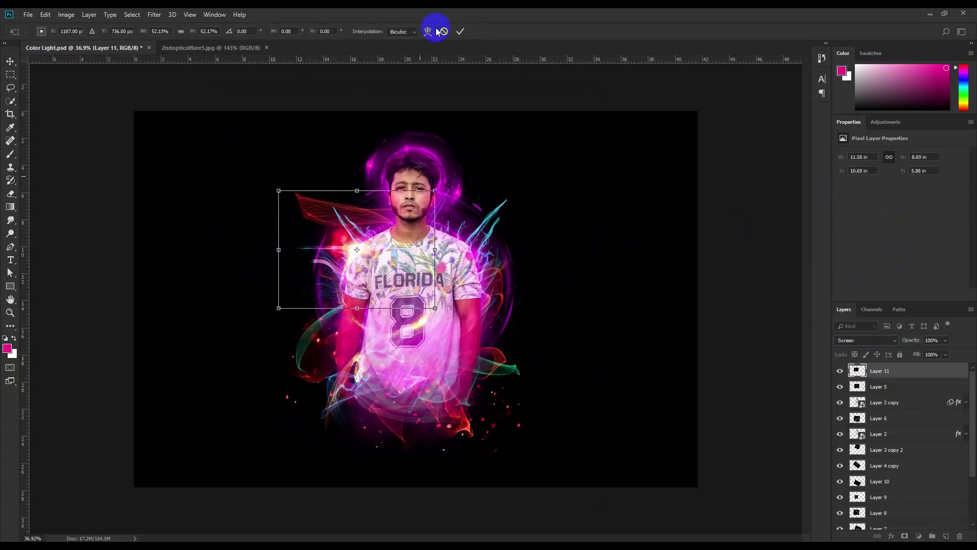
click(461, 31)
scroll(355, 253, up, 2)
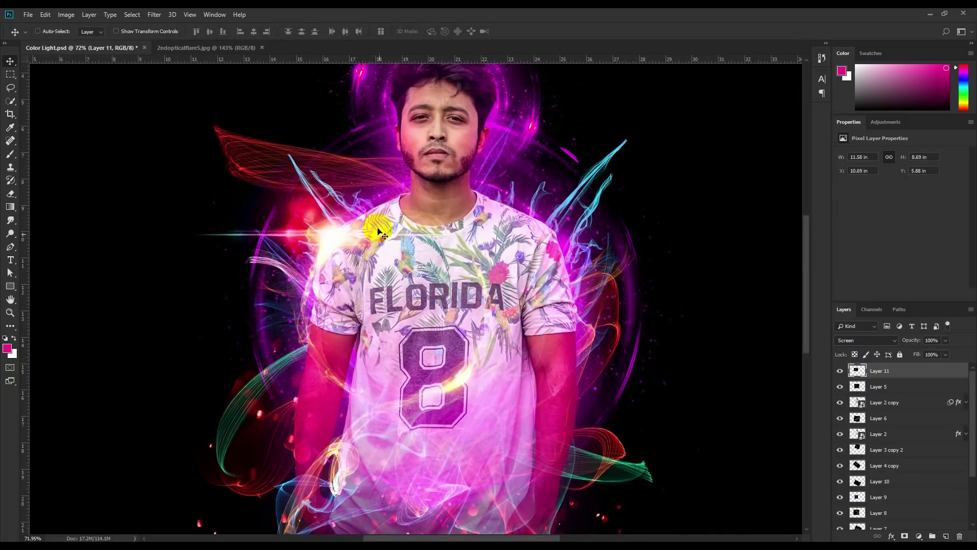
key(ctrl+t)
drag(563, 307, 539, 157)
mouse_move(413, 217)
mouse_down()
mouse_move(424, 222)
mouse_move(410, 222)
mouse_up()
drag(540, 237, 480, 248)
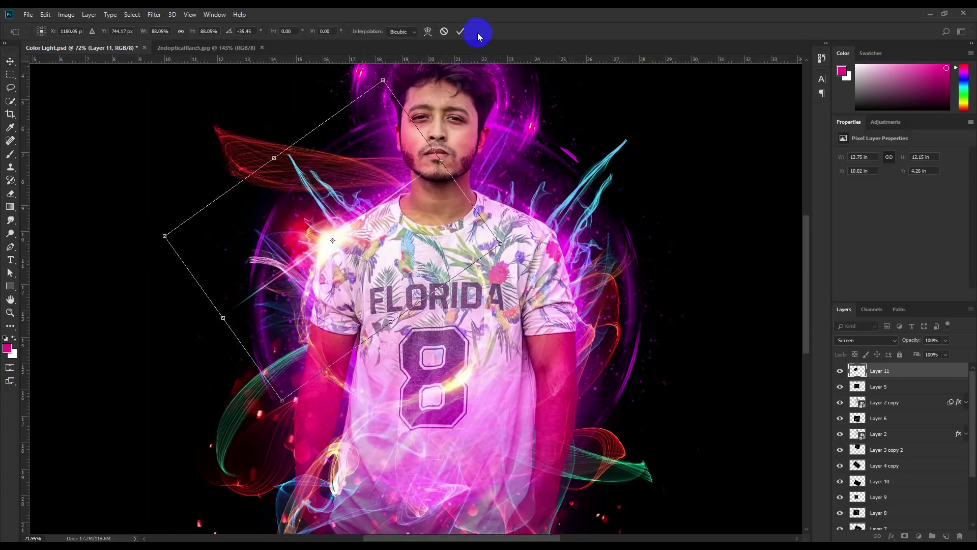
click(460, 32)
Duplicate the flare onto the opposite shoulder, save the document, and close the flare image
drag(332, 242, 577, 214)
scroll(569, 421, down, 1)
scroll(575, 215, down, 6)
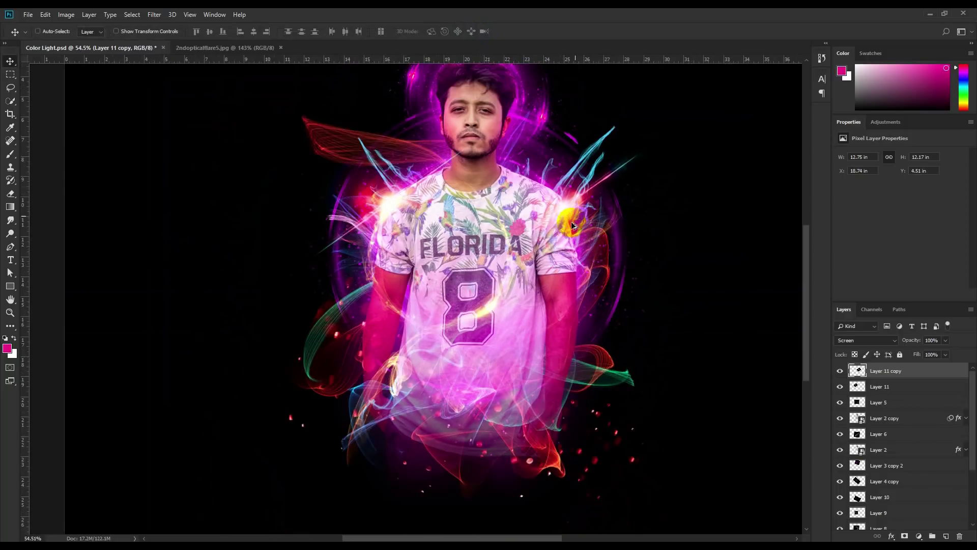
key(ctrl+s)
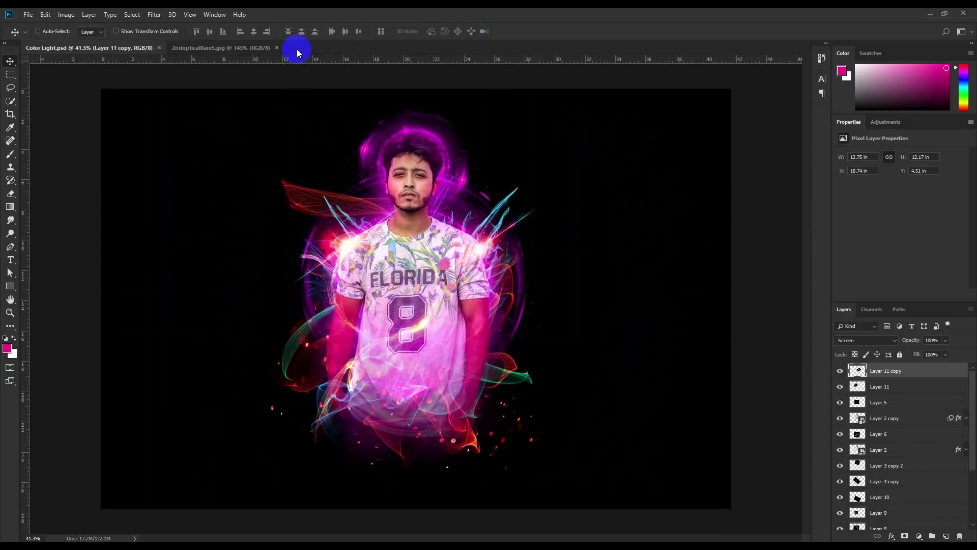
click(277, 47)
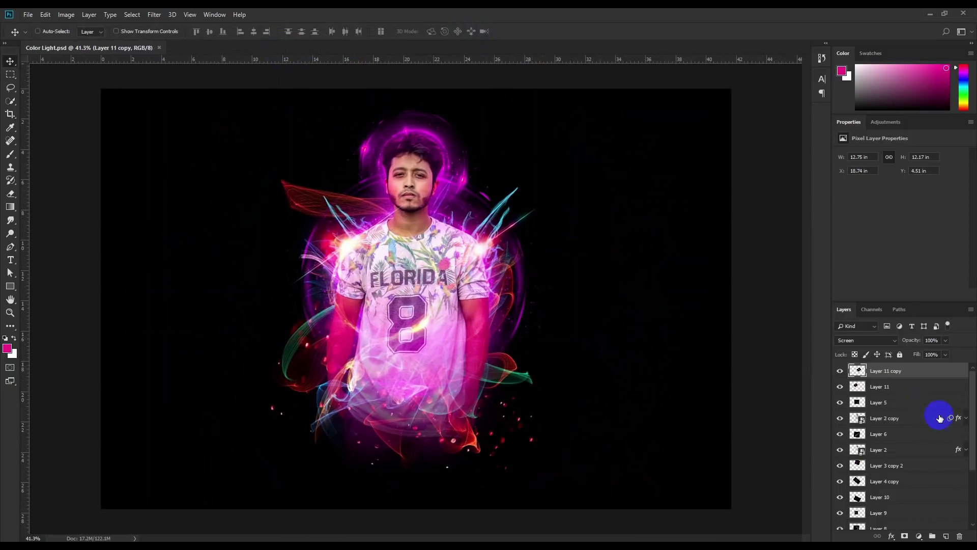
Add a new layer above Background and paint a large bright magenta glow right of the figure
scroll(940, 418, down, 3)
click(897, 524)
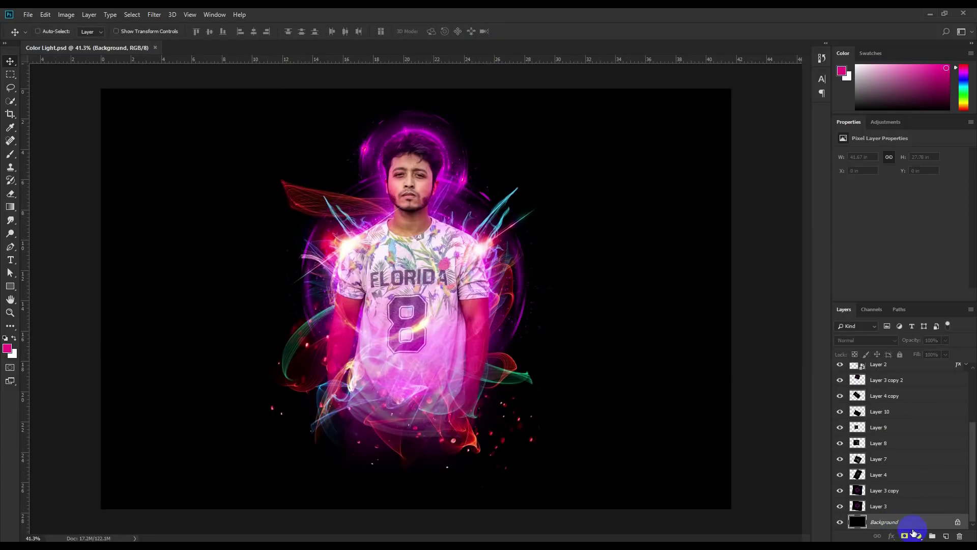
click(947, 536)
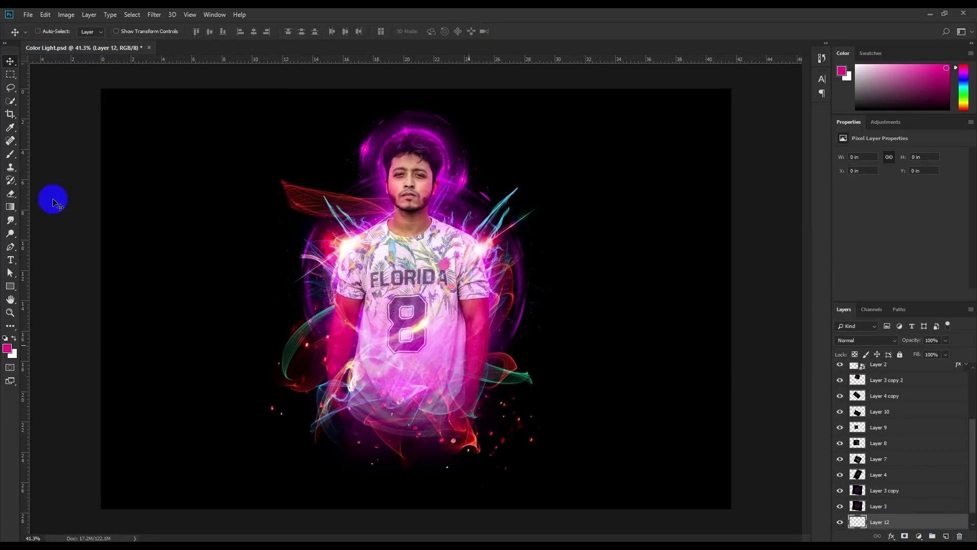
click(9, 159)
click(132, 219)
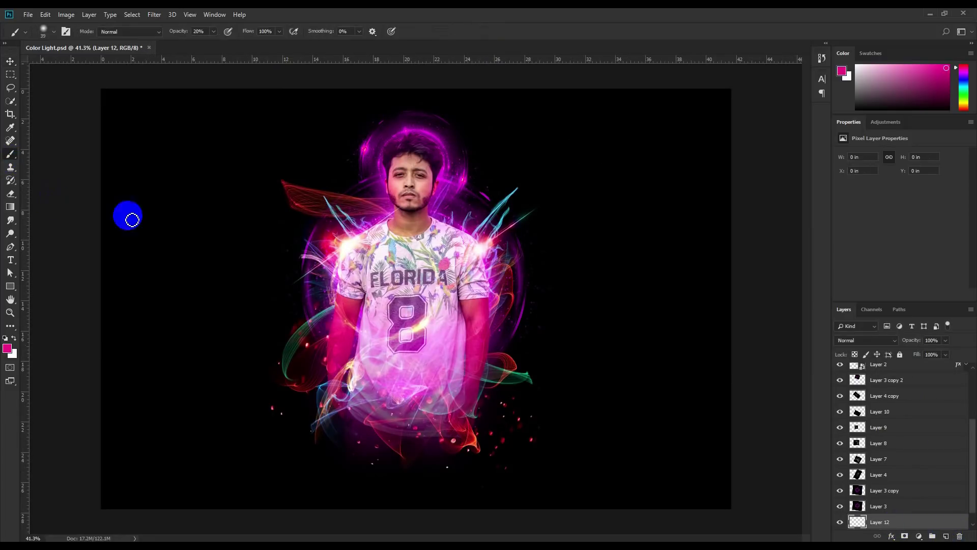
alt+click(371, 147)
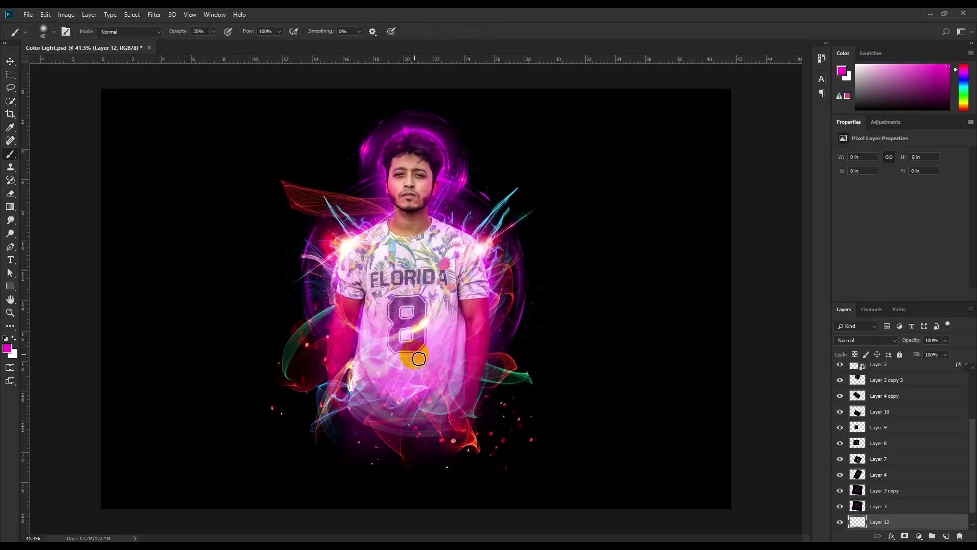
key(bracketright)
key(bracketright)
key(bracketright)
key(bracketright)
key(bracketright)
key(bracketright)
key(bracketright)
key(bracketright)
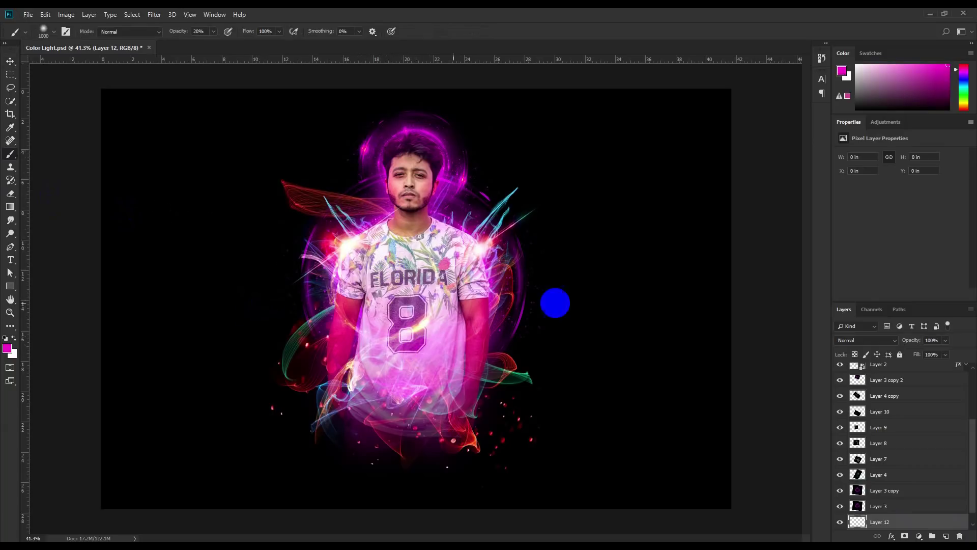
click(549, 258)
click(549, 259)
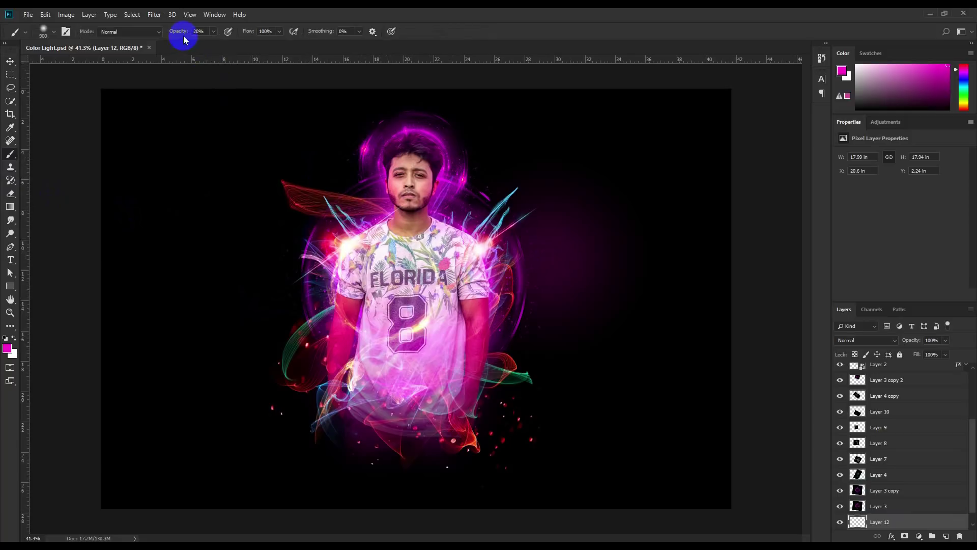
key(ctrl+z)
drag(181, 34, 524, 96)
click(578, 275)
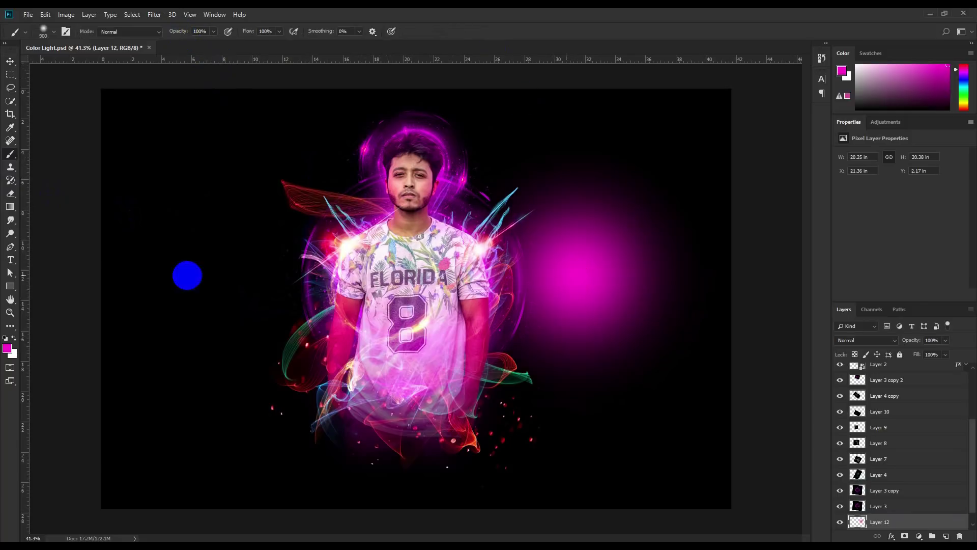
Paint lighter pink dabs into the centre of the glow
click(8, 348)
click(731, 134)
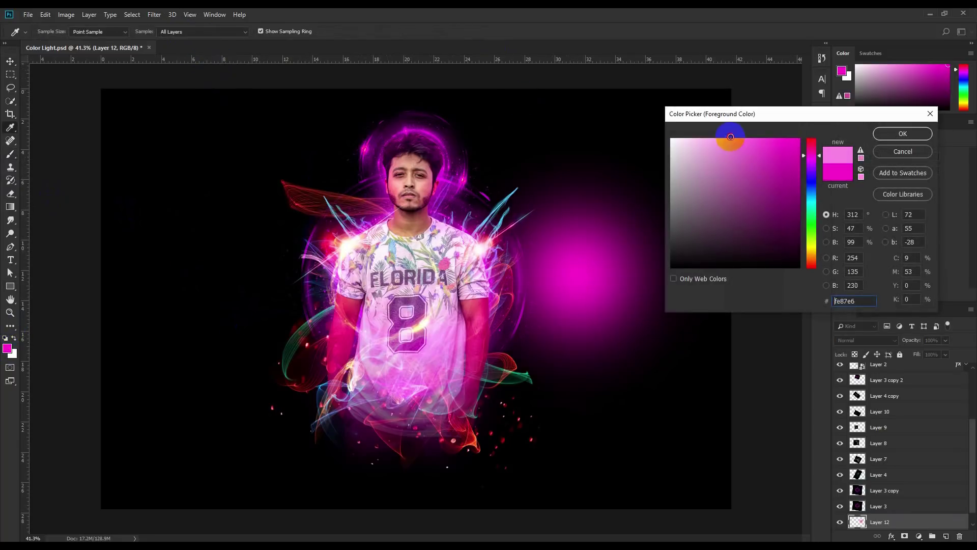
click(903, 132)
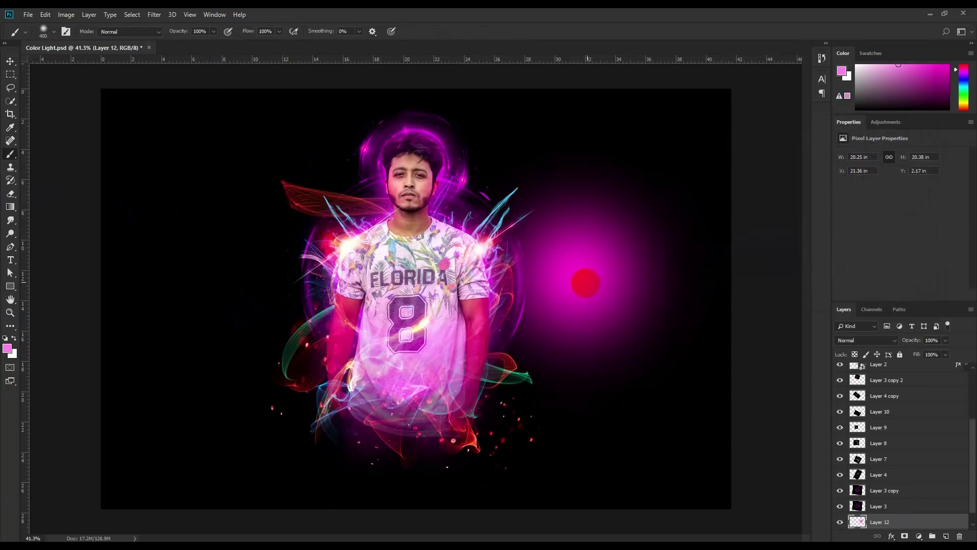
click(586, 282)
key(bracketleft)
key(bracketleft)
click(589, 293)
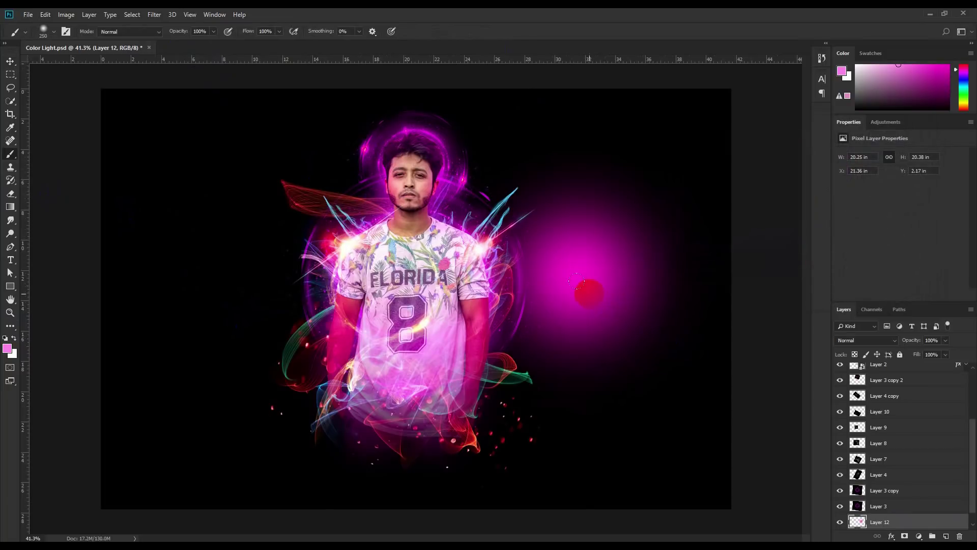
click(583, 278)
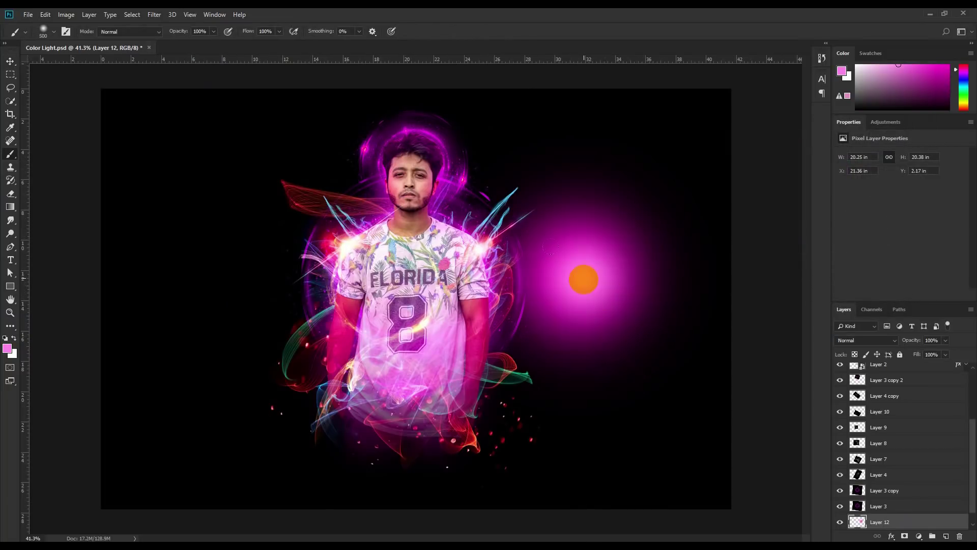
Set the glow layer to Screen, move it behind the man, and enlarge it to about 151%
click(850, 344)
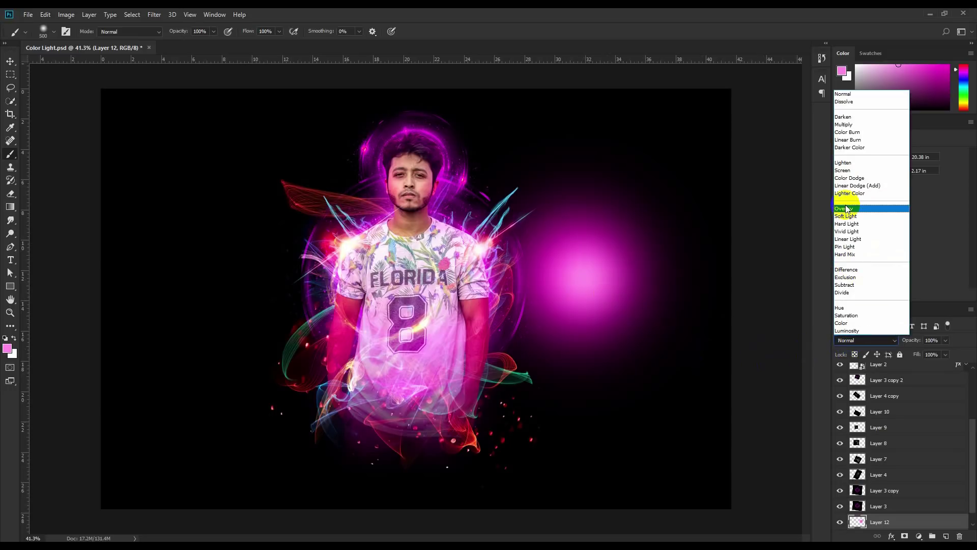
click(848, 169)
click(10, 62)
drag(623, 305, 442, 328)
key(ctrl+t)
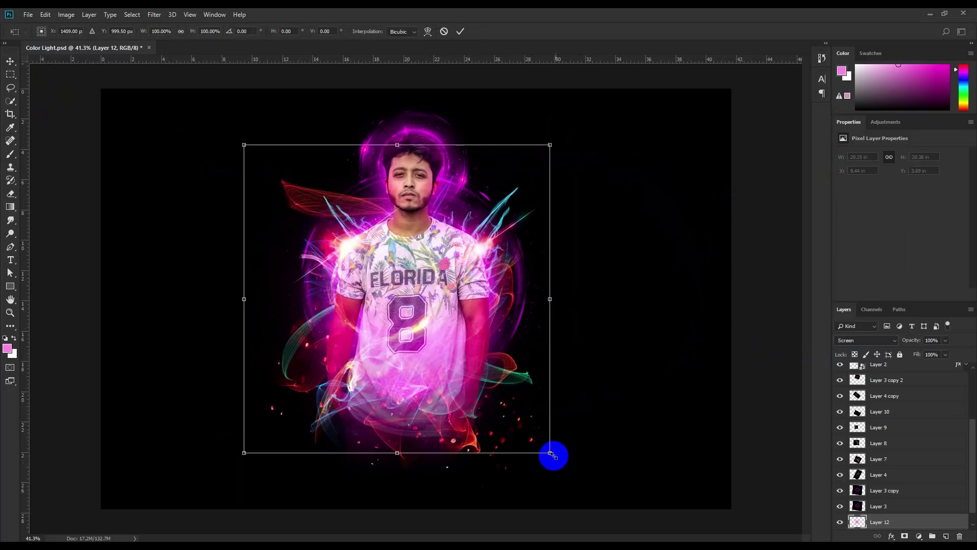
drag(551, 453, 738, 539)
drag(685, 501, 666, 481)
drag(481, 396, 484, 399)
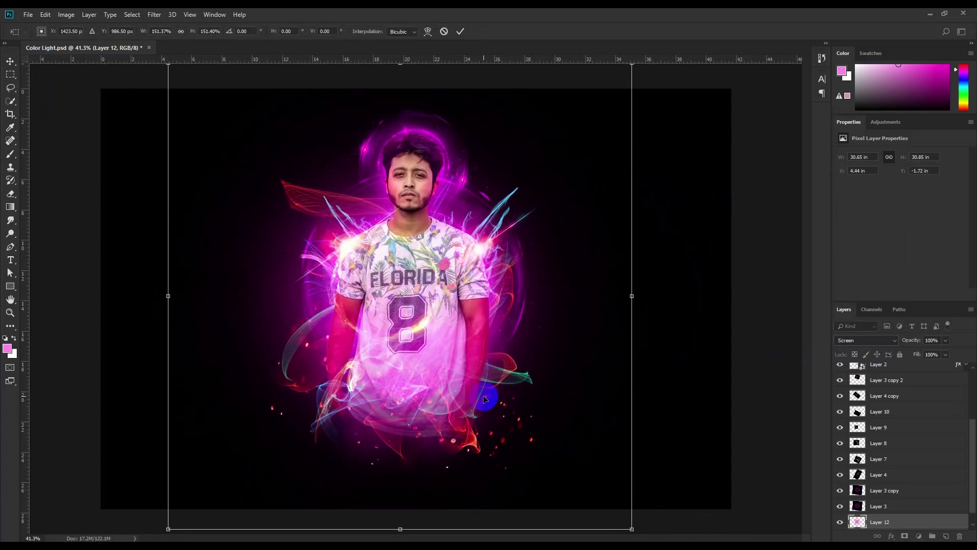
key(Return)
Dim the glow to 50% opacity and paste the bubble image as a new layer
key(5)
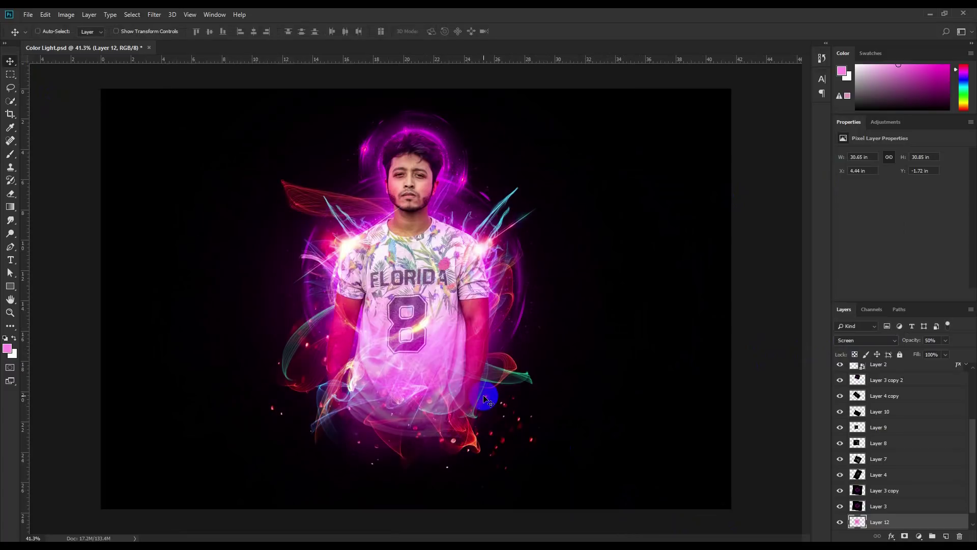
click(379, 319)
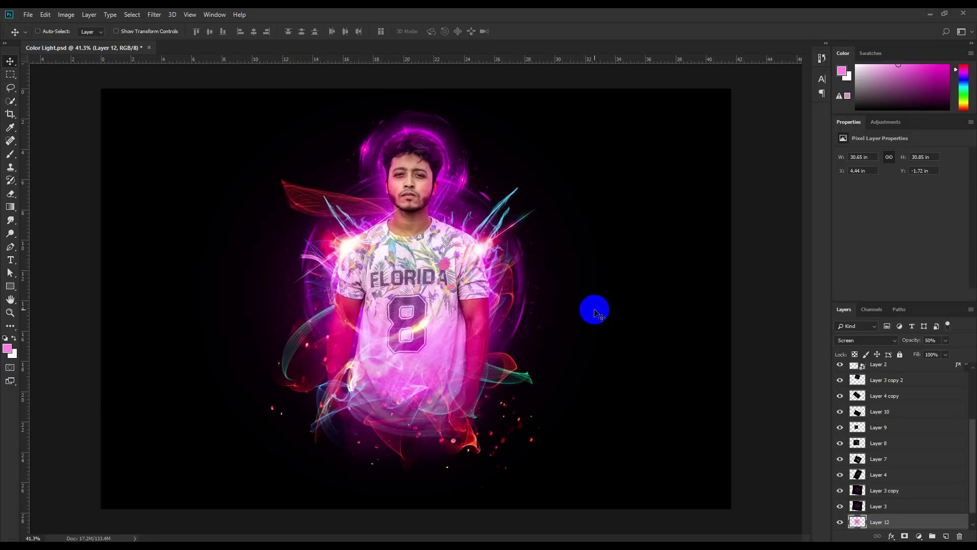
key(ctrl+v)
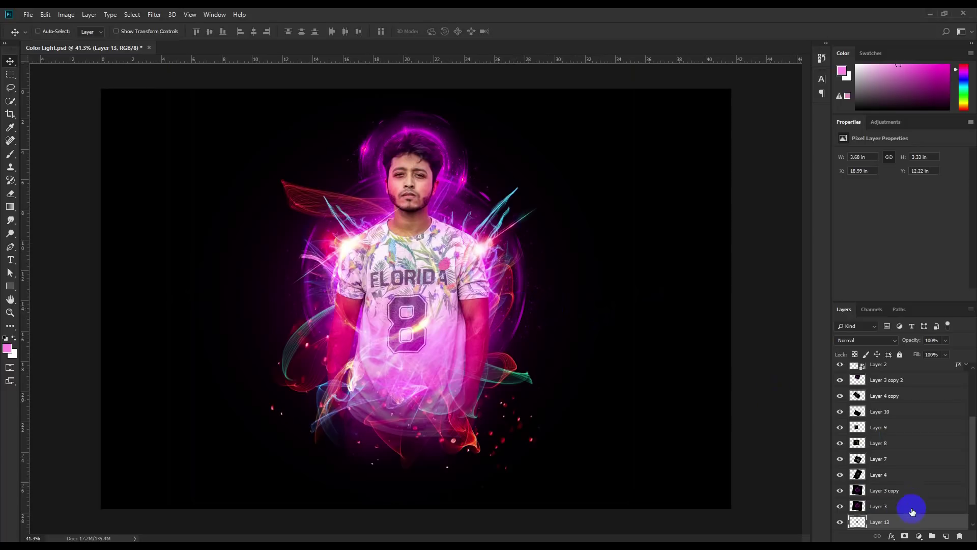
Set the Layer 13 bubbles to Screen, place them lower right, enlarge about 272% and tilt
drag(597, 356, 684, 236)
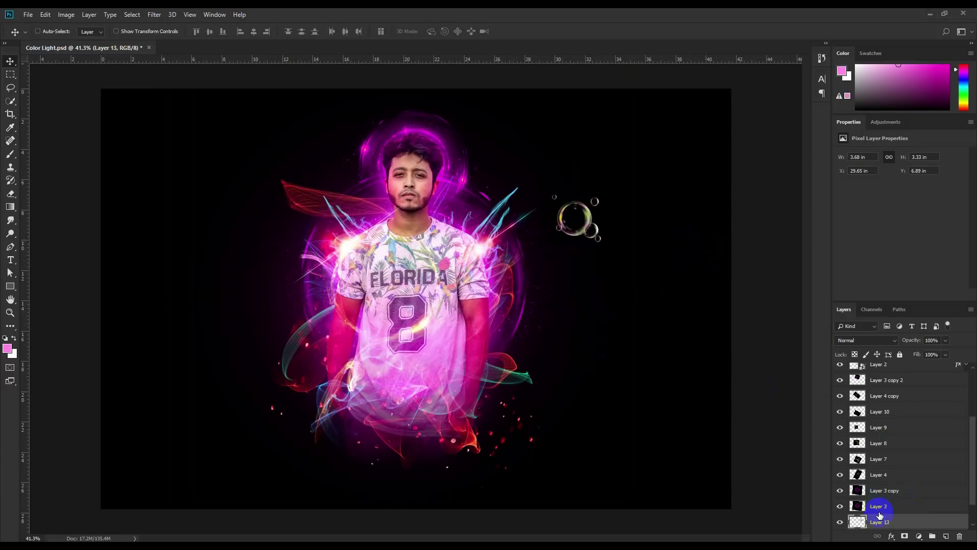
drag(881, 522, 894, 367)
click(872, 340)
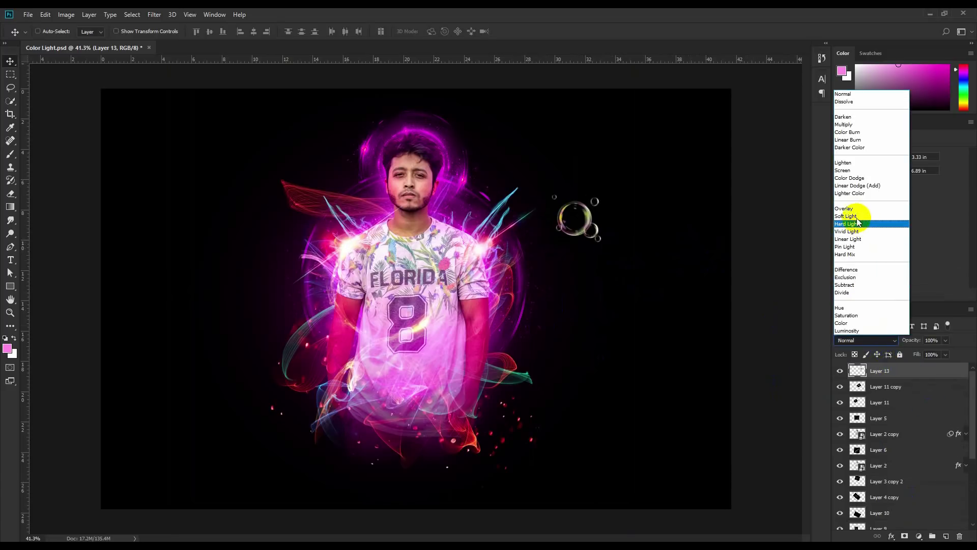
click(855, 170)
drag(687, 217, 515, 388)
key(ctrl+t)
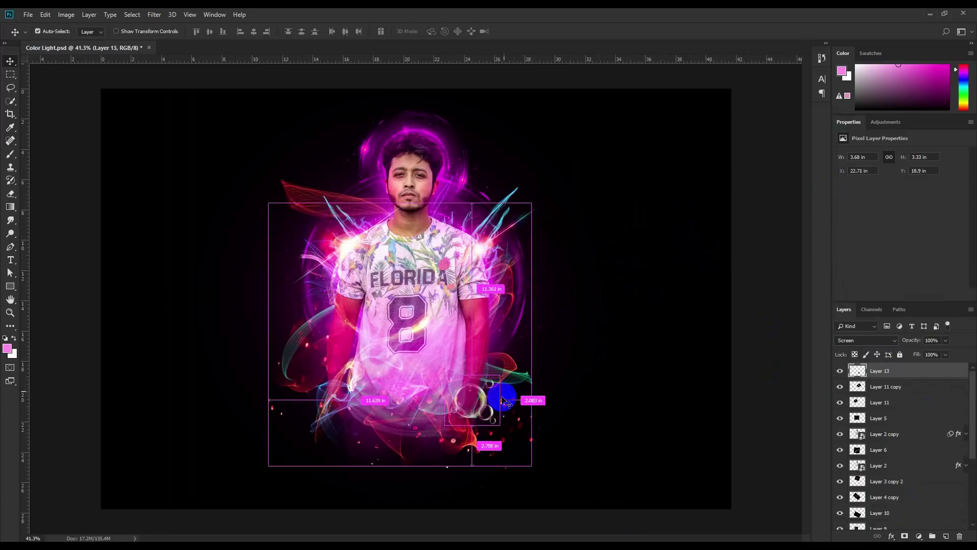
drag(500, 425, 589, 365)
key(Return)
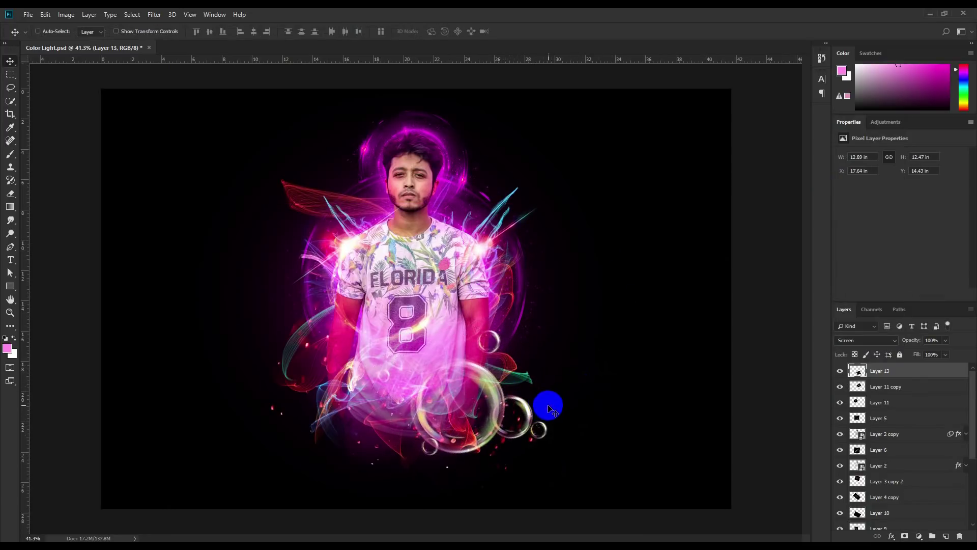
Duplicate the bubbles, flip, shrink to a third, rotate 19° at the shoulder; paste the single bubble
drag(481, 312, 376, 323)
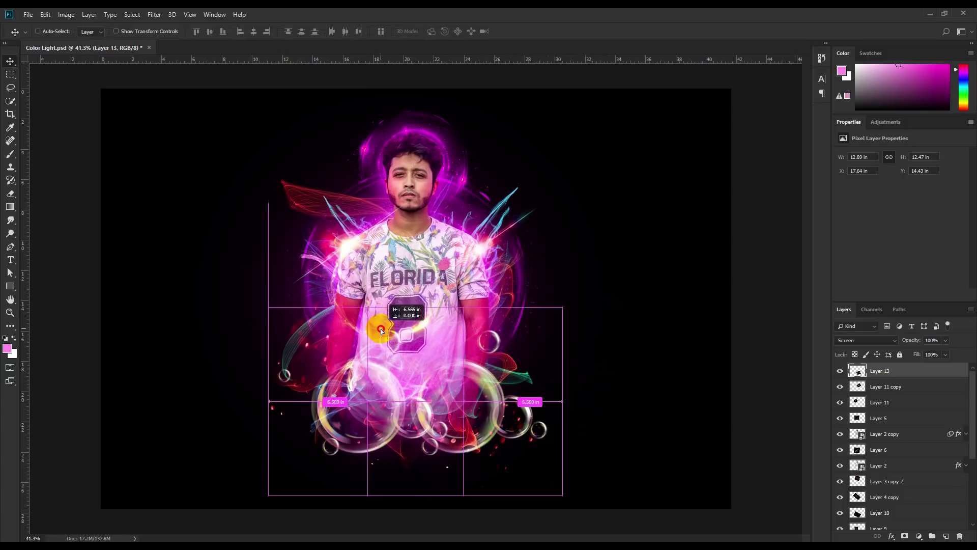
key(ctrl+t)
right_click(413, 351)
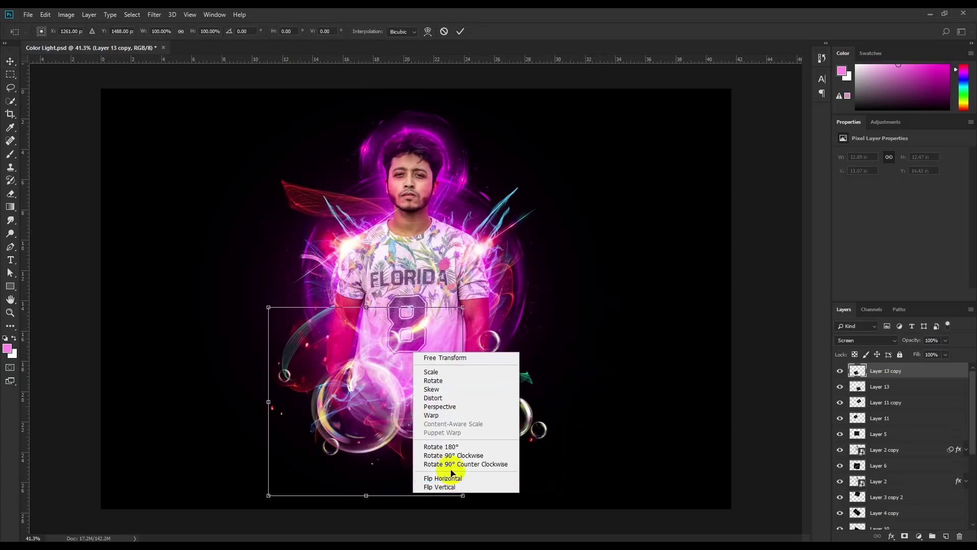
click(455, 478)
drag(462, 496, 402, 435)
drag(430, 398, 425, 378)
drag(381, 398, 357, 250)
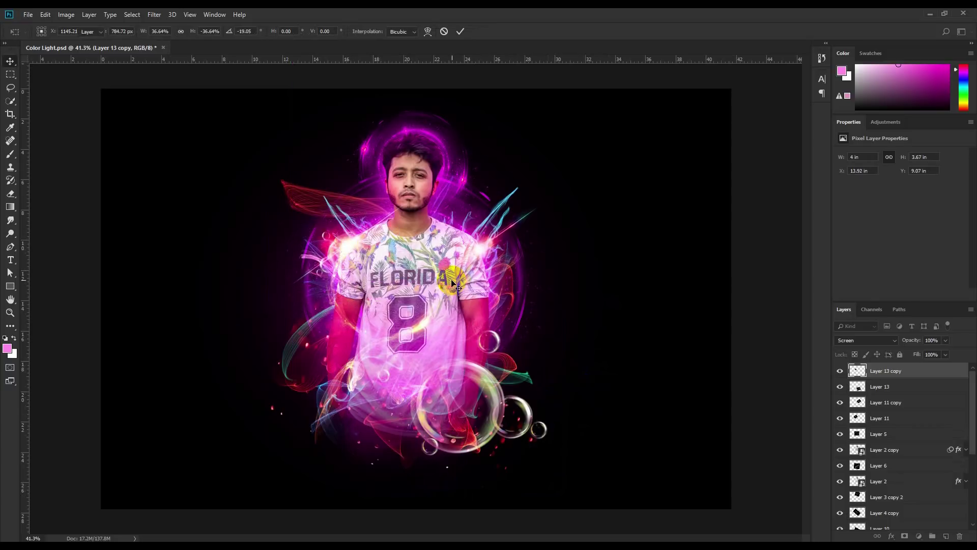
key(Return)
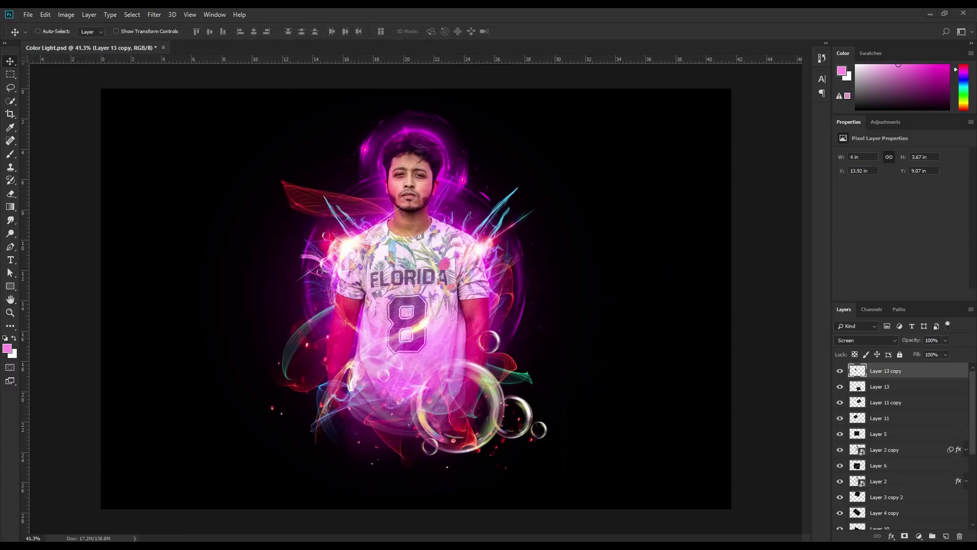
key(ctrl+v)
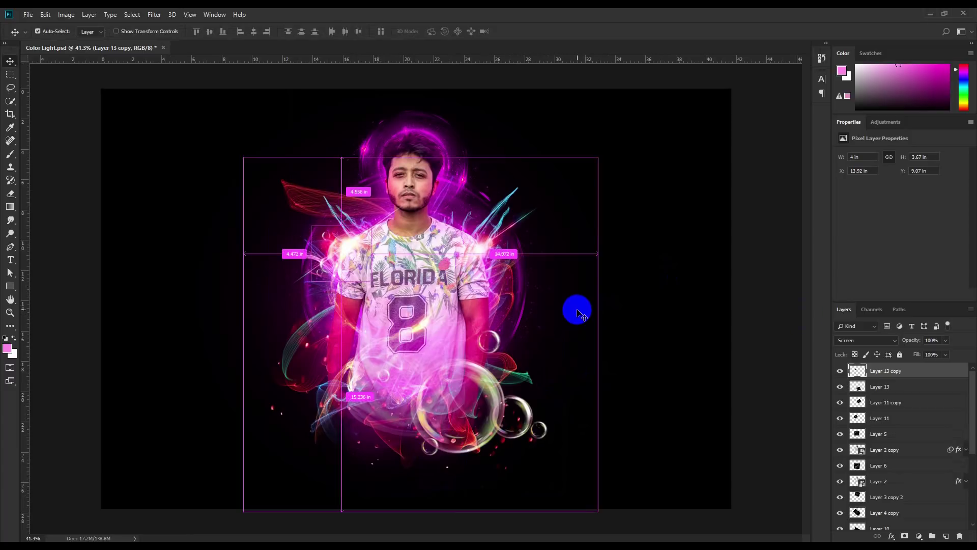
Set the pasted bubble to Screen, position it lower left and erase its dark edges
click(872, 341)
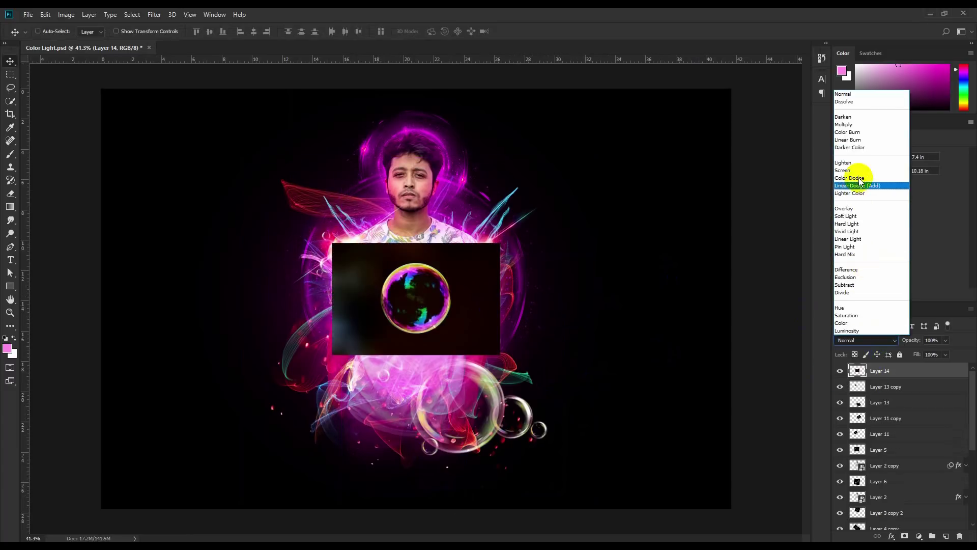
click(843, 170)
drag(522, 303, 454, 395)
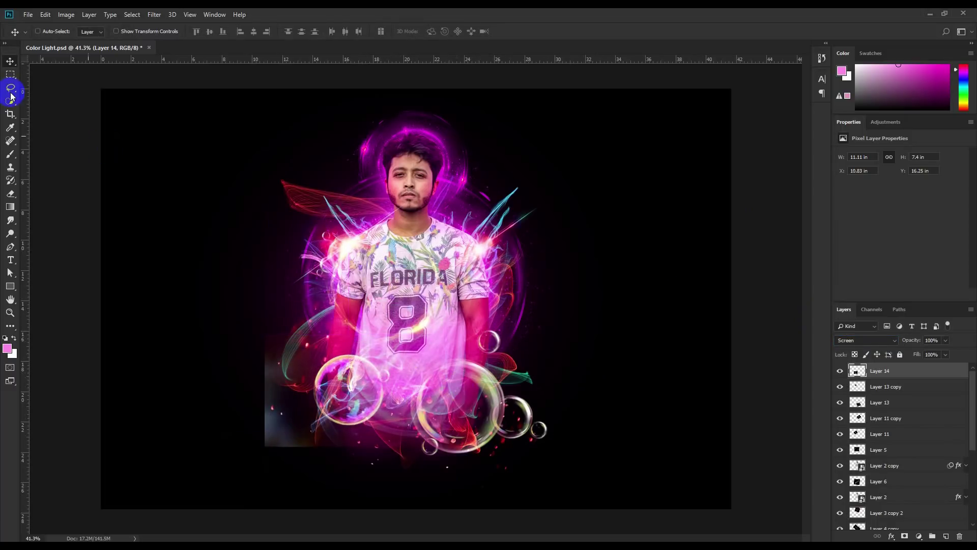
right_click(11, 196)
click(46, 194)
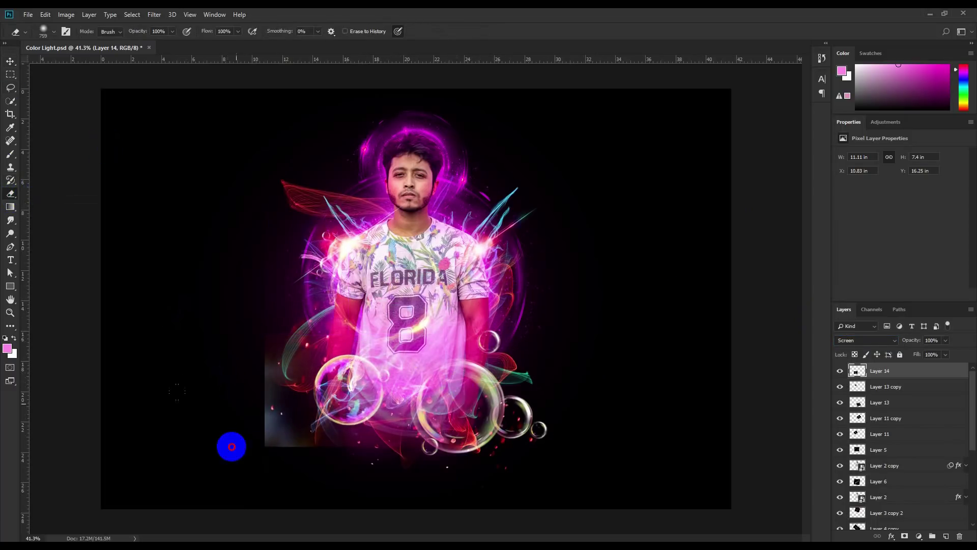
mouse_move(232, 445)
mouse_down()
mouse_move(230, 435)
mouse_move(266, 456)
mouse_up()
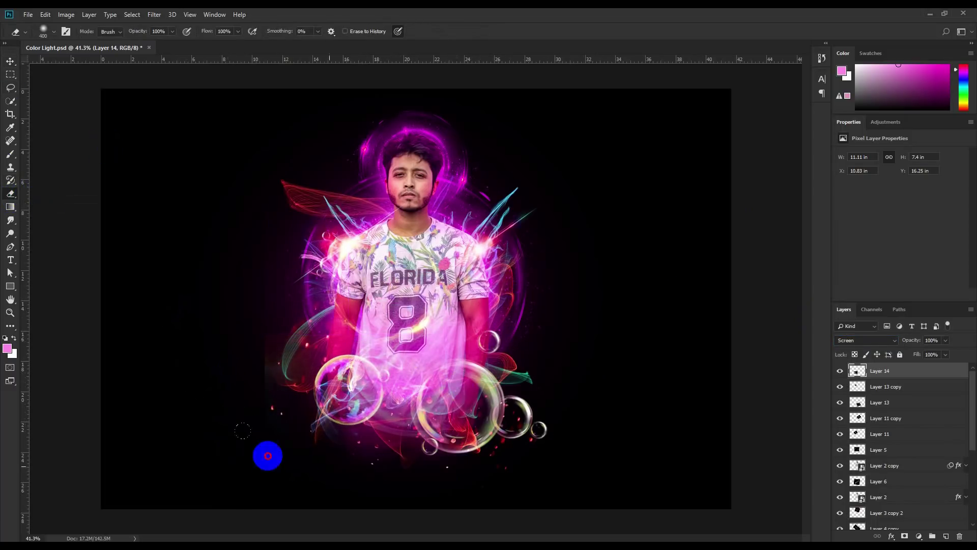
key(bracketleft)
key(bracketleft)
key(bracketleft)
key(bracketleft)
drag(269, 332, 250, 397)
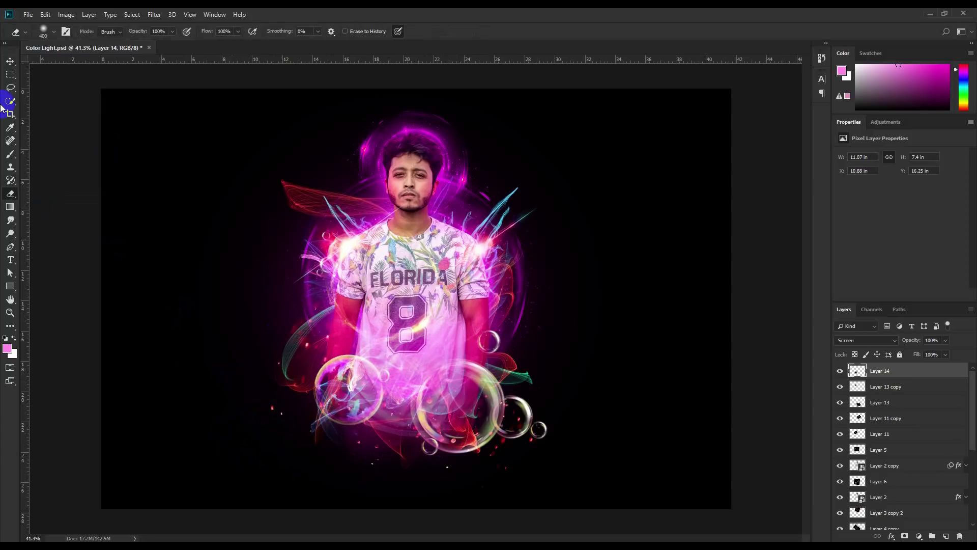
click(11, 63)
drag(396, 383, 382, 330)
Enlarge the bubble to about 155% and tilt it
key(ctrl+t)
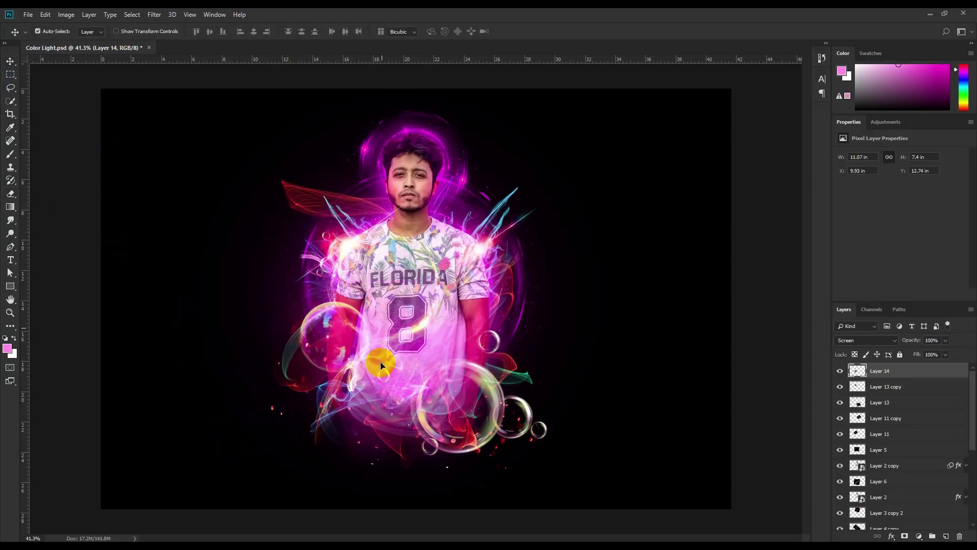
drag(413, 394, 403, 411)
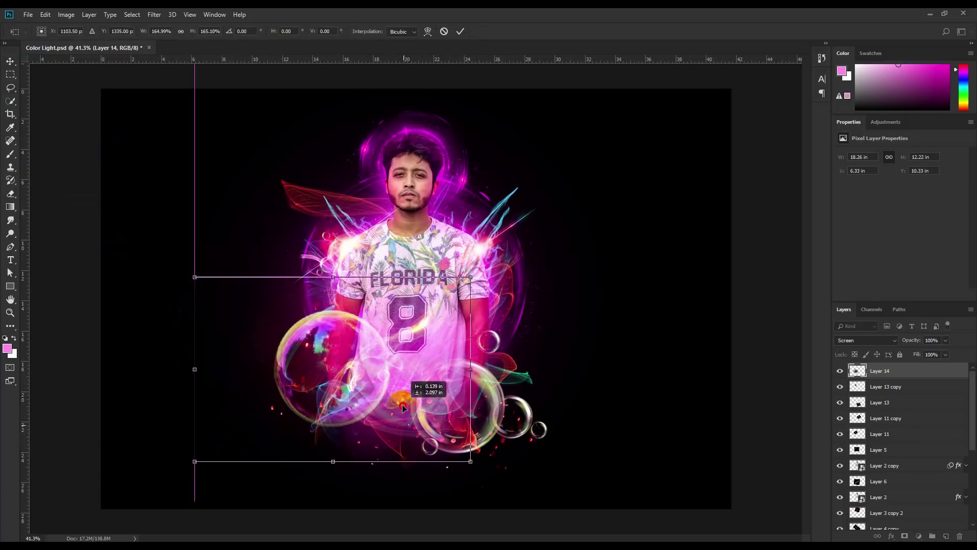
drag(472, 461, 438, 440)
drag(499, 438, 453, 517)
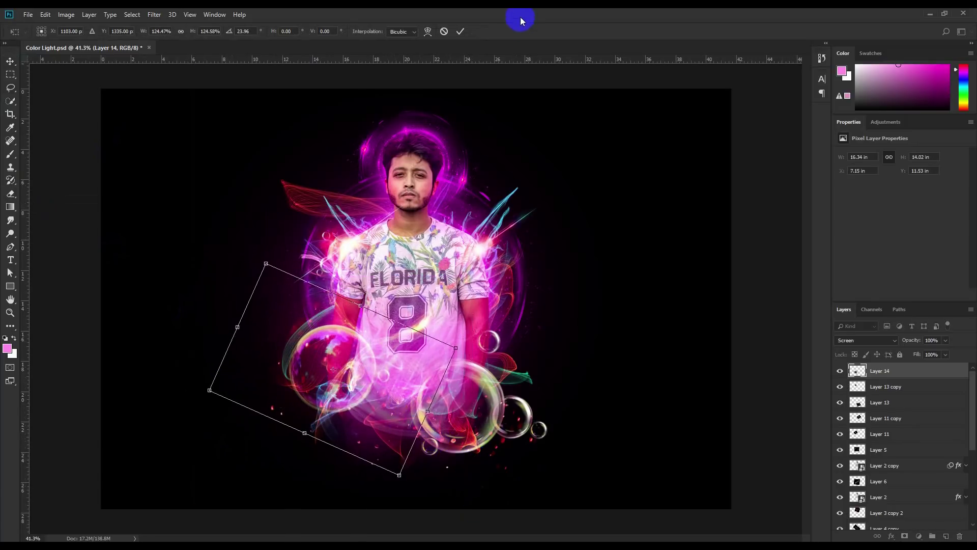
click(460, 31)
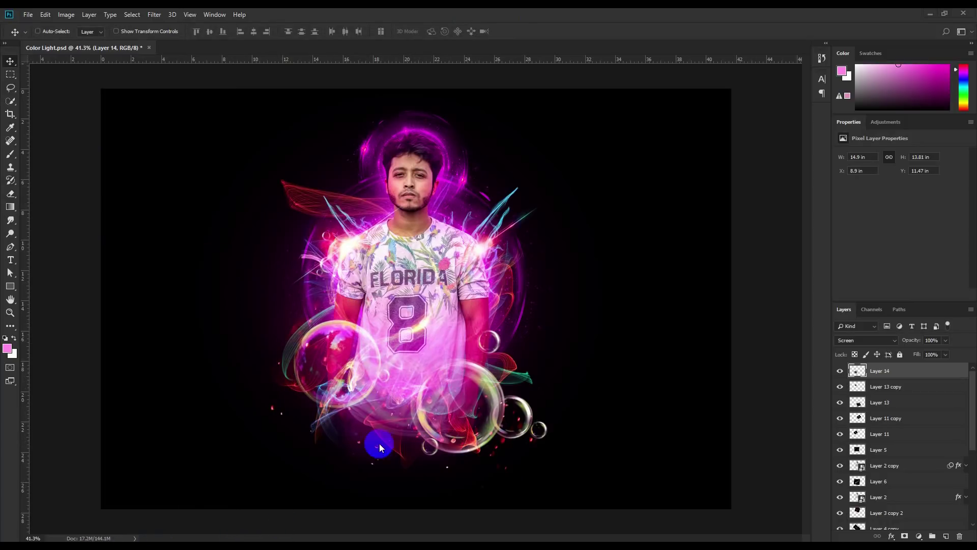
Duplicate the bubble to the upper right, move it lower in the stack, flip upside down at 75%
drag(346, 400, 565, 280)
drag(890, 370, 874, 482)
key(ctrl+t)
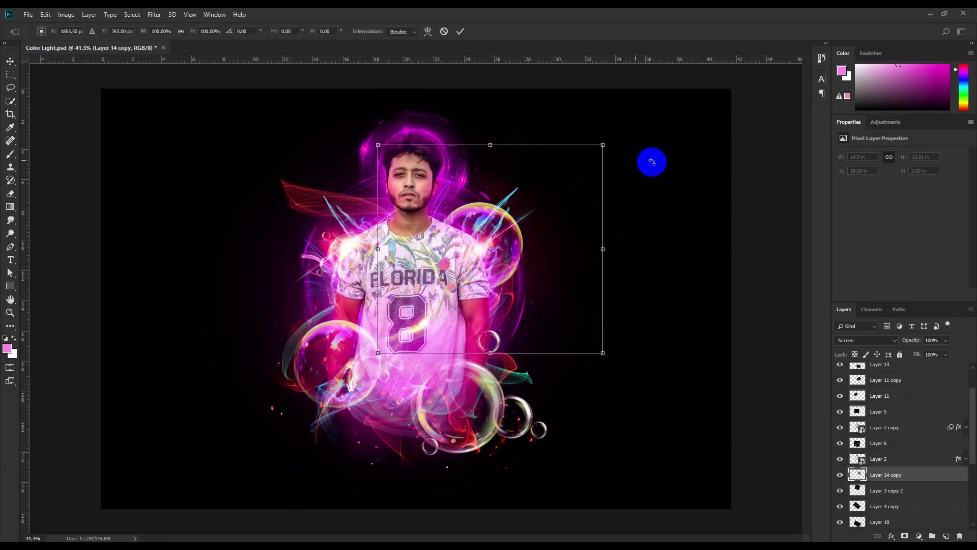
drag(650, 159, 387, 277)
mouse_move(539, 271)
mouse_down()
mouse_move(506, 268)
mouse_move(521, 275)
mouse_up()
drag(584, 358, 543, 296)
key(Return)
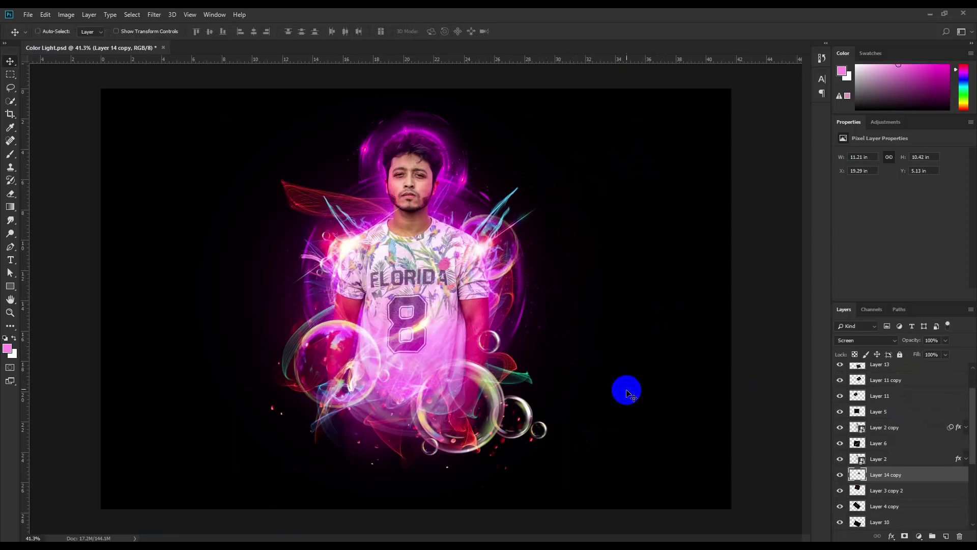
Erase Layer 13's bubbles at the artwork's lower right, then paste a new bubbles image
scroll(876, 419, up, 2)
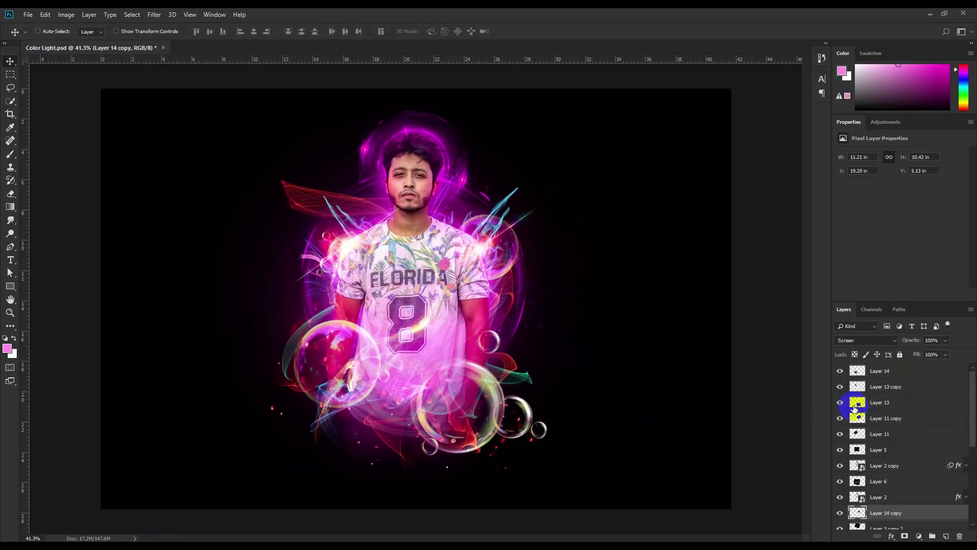
click(841, 402)
click(840, 402)
click(906, 403)
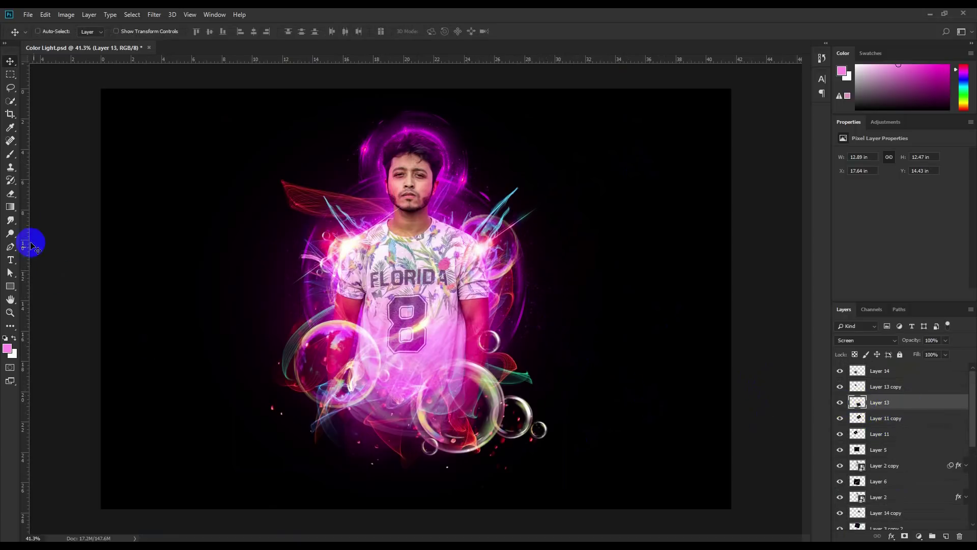
click(11, 194)
mouse_move(575, 419)
mouse_down()
mouse_move(403, 469)
mouse_move(565, 432)
mouse_move(567, 405)
mouse_move(392, 487)
mouse_up()
click(10, 62)
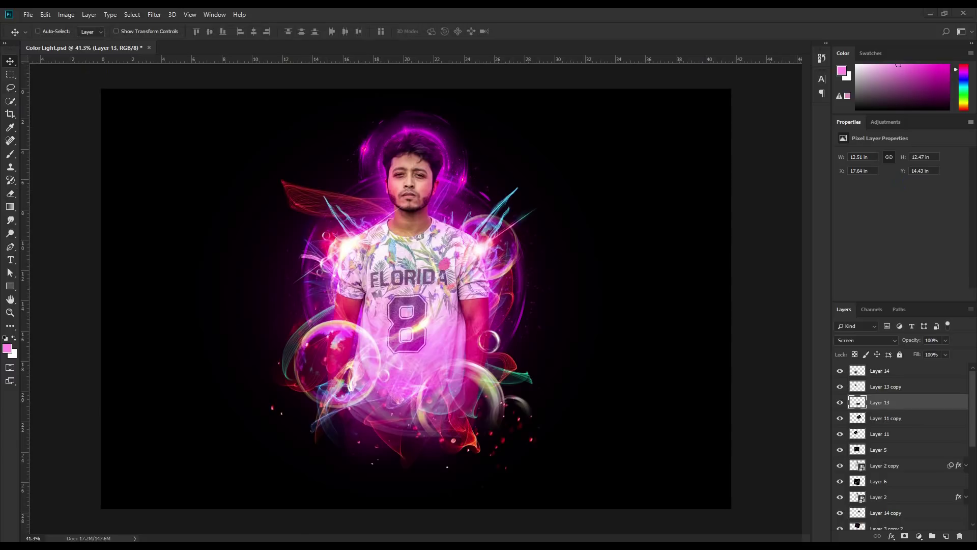
key(ctrl+v)
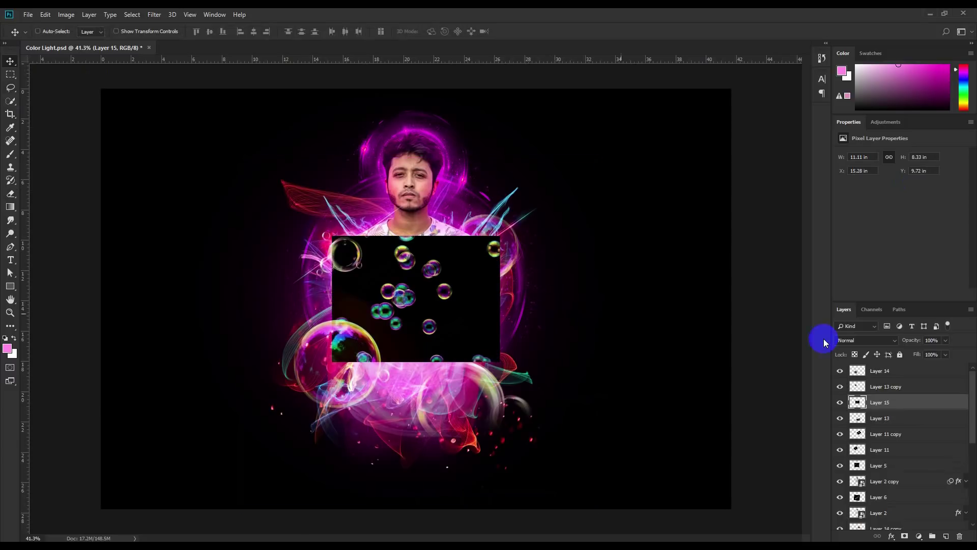
Set the new bubbles layer to Screen, move it down-right and erase the small bottom bubbles
click(851, 341)
click(847, 184)
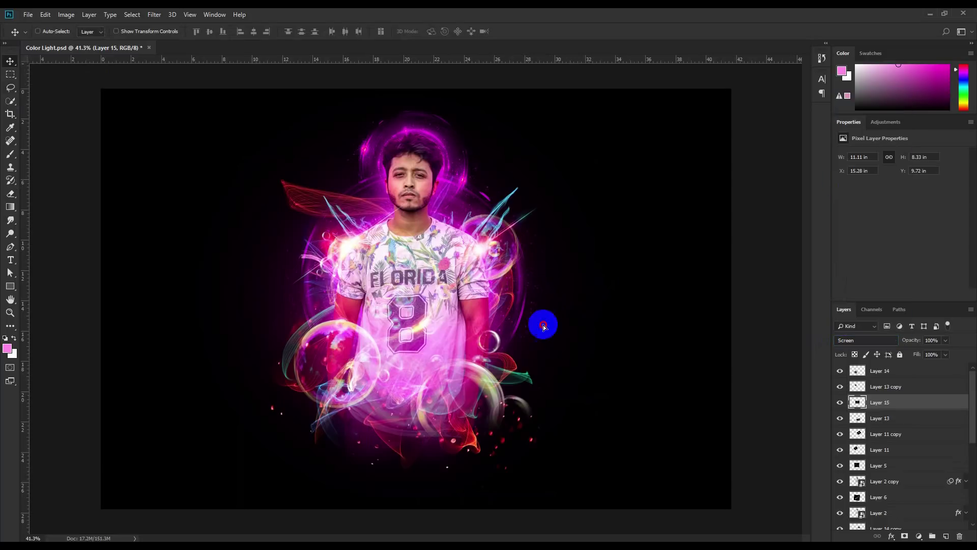
drag(506, 308, 529, 375)
click(10, 194)
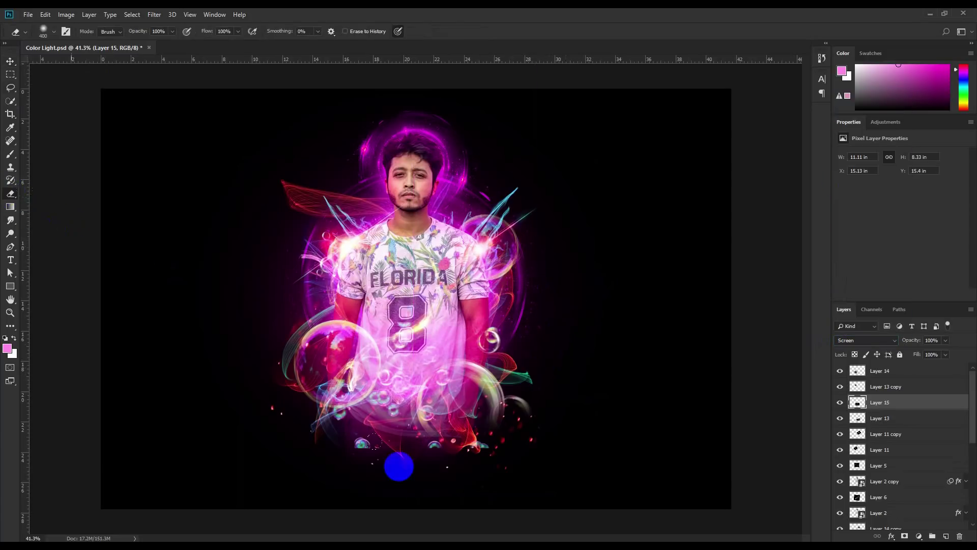
scroll(399, 464, up, 3)
scroll(379, 470, up, 1)
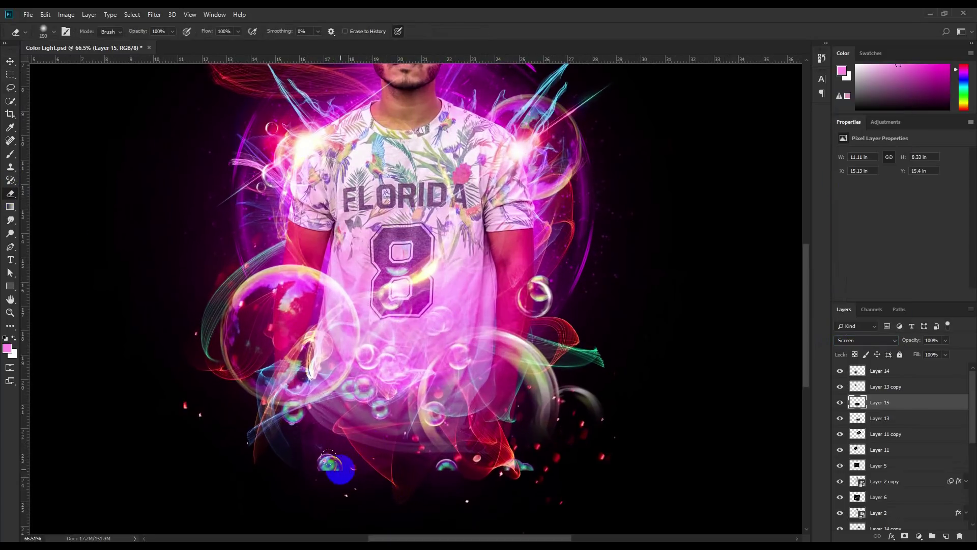
drag(328, 463, 537, 465)
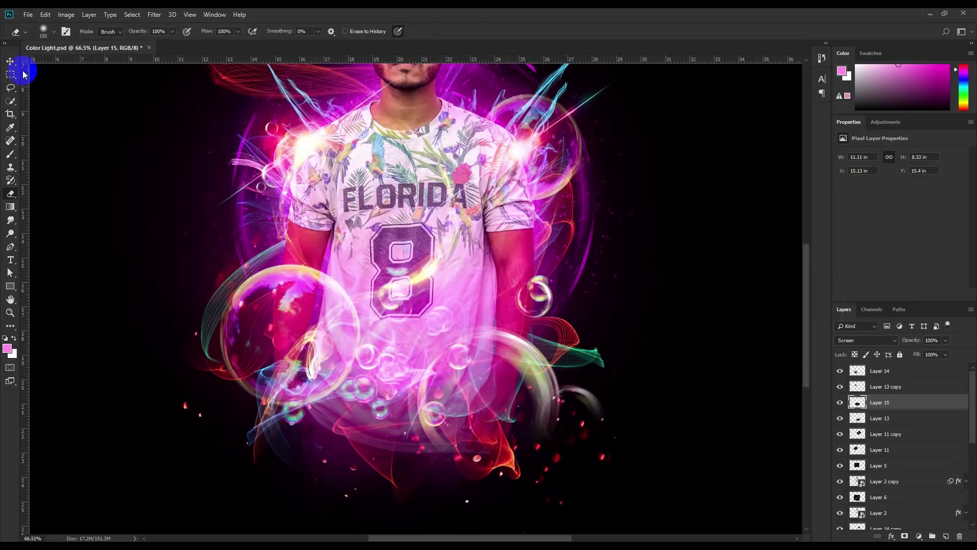
click(11, 61)
Rotate the bubbles about −26° and enlarge them to about 153%
key(ctrl+t)
drag(613, 295, 531, 140)
drag(493, 242, 564, 269)
key(Return)
Erase the bubbles left of the number 8 and the green-yellow bubble at the right
click(10, 194)
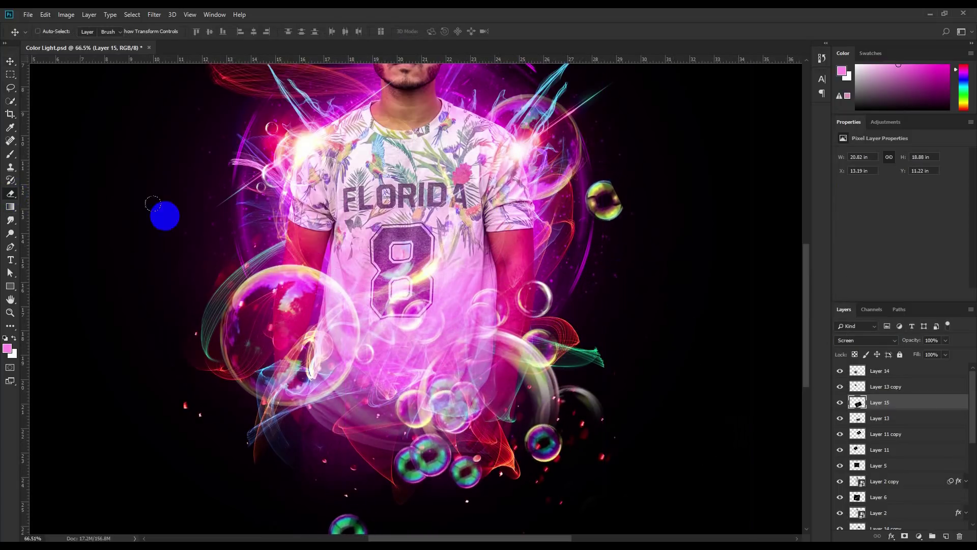
drag(379, 207, 364, 252)
mouse_move(596, 196)
mouse_down()
mouse_move(610, 208)
mouse_move(547, 195)
mouse_up()
key(ctrl+0)
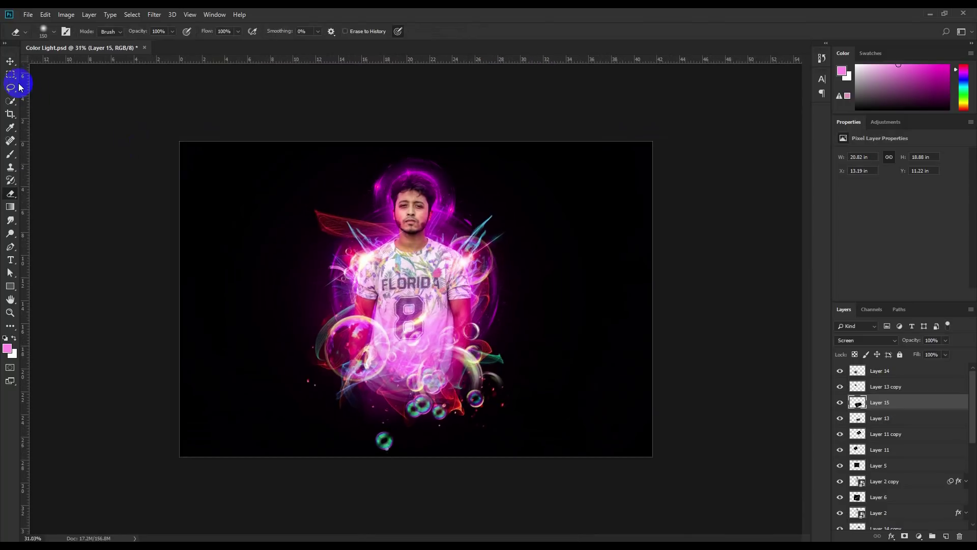
click(10, 61)
Shrink the Layer 15 bubbles to about 59%, move them up-right and rotate about 174°
key(ctrl+t)
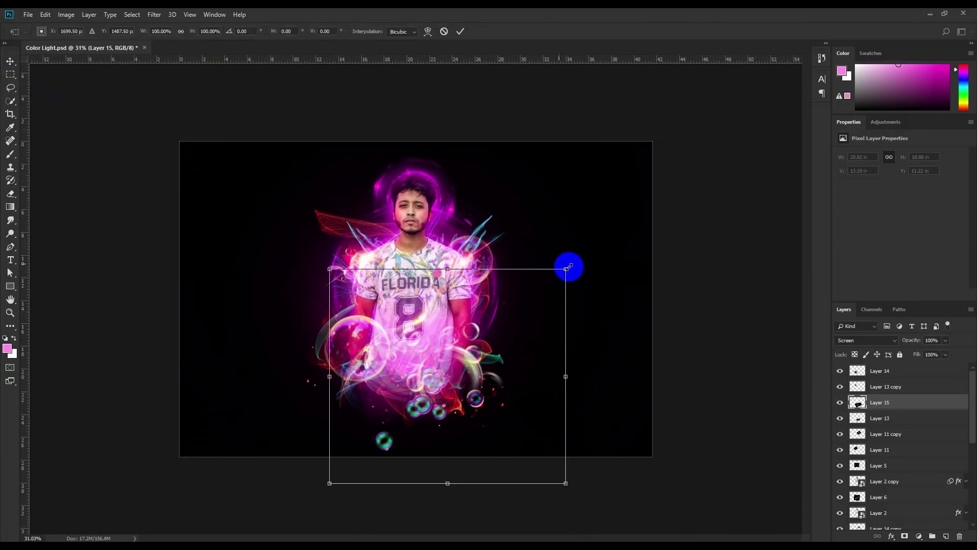
drag(567, 267, 532, 326)
drag(476, 338, 504, 206)
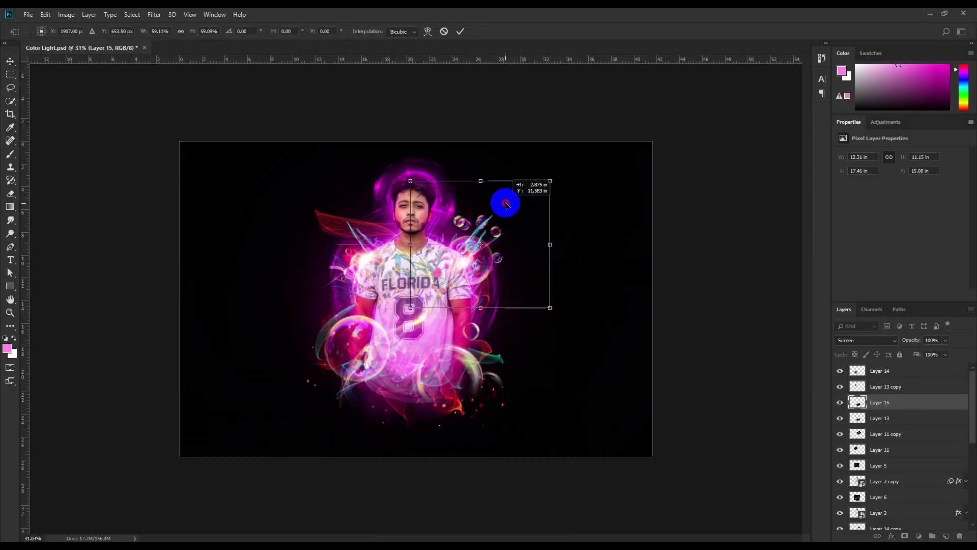
drag(545, 177, 457, 294)
click(460, 31)
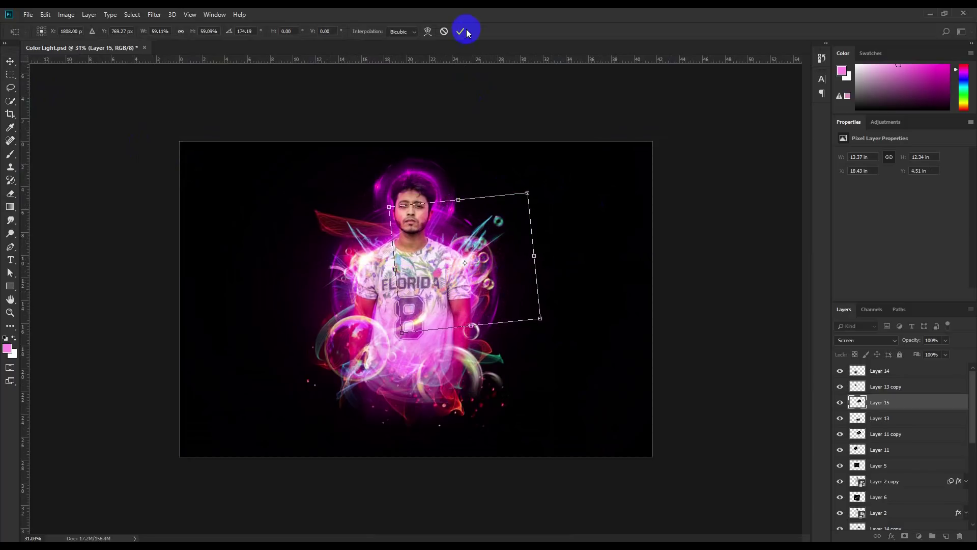
scroll(448, 291, up, 4)
drag(514, 270, 520, 279)
Erase the faint leftovers right of the figure and move the bubbles beside the shoulder
click(11, 193)
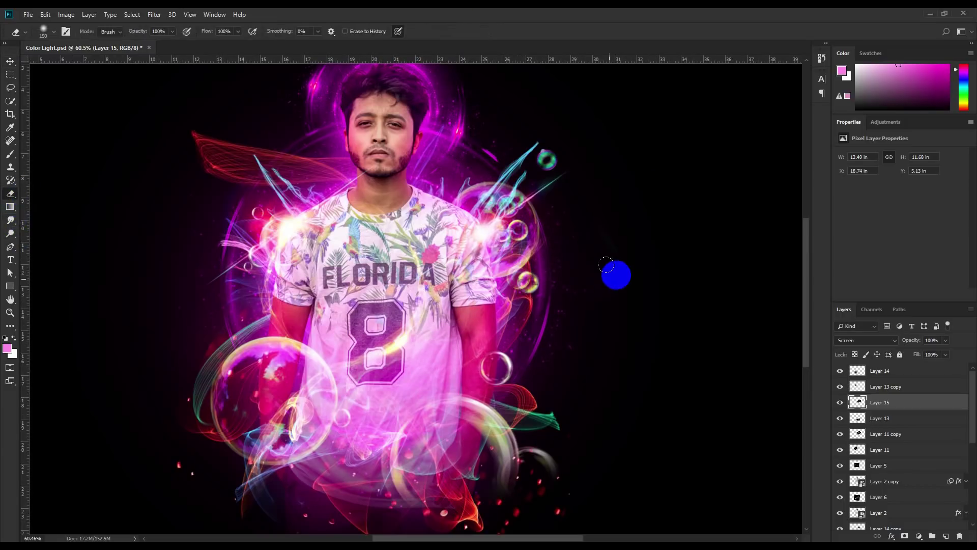
drag(616, 273, 625, 251)
click(10, 61)
mouse_move(536, 276)
mouse_down()
mouse_move(320, 279)
mouse_move(579, 321)
mouse_move(568, 338)
mouse_move(551, 307)
mouse_move(573, 239)
mouse_up()
scroll(543, 322, down, 2)
scroll(542, 322, down, 1)
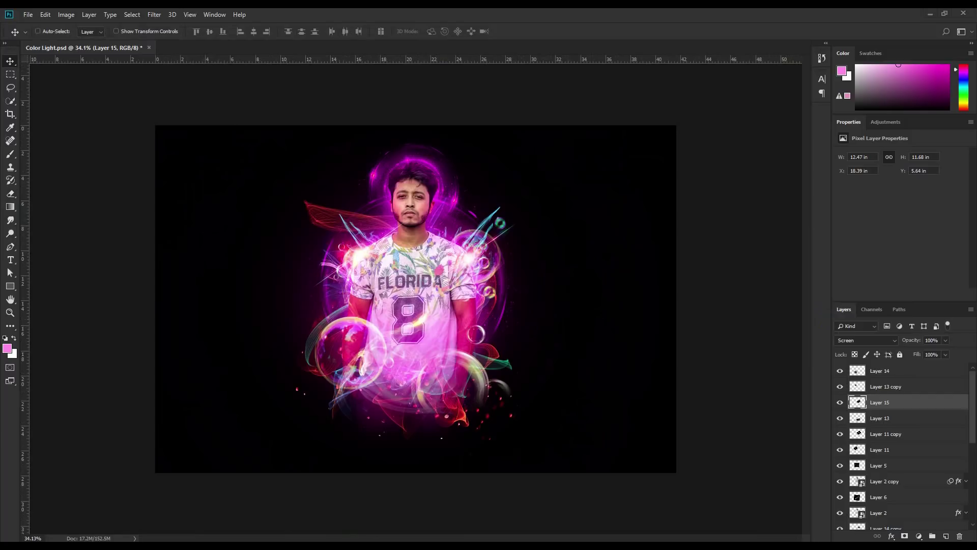
Zoom in and paste the copied bubbles photo as Layer 16 above Layer 15
scroll(456, 395, up, 1)
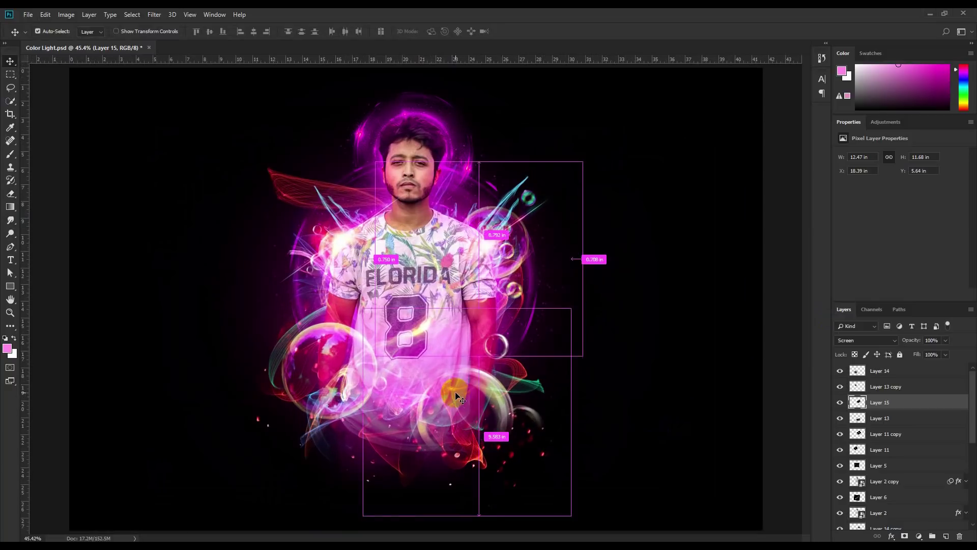
key(ctrl+v)
Set the bubbles layer to Screen, deepen its blacks with Levels, and move it left
click(853, 342)
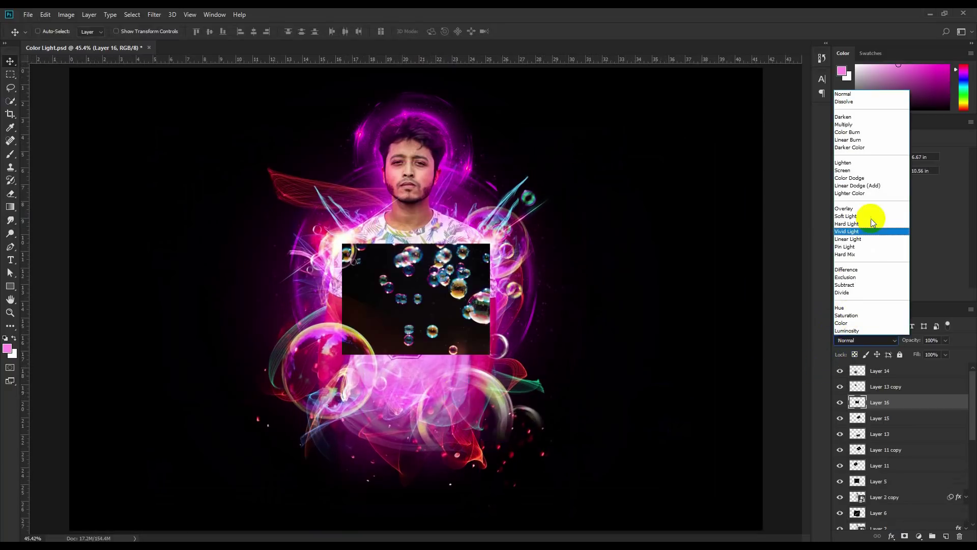
click(855, 175)
drag(442, 355, 402, 430)
click(67, 14)
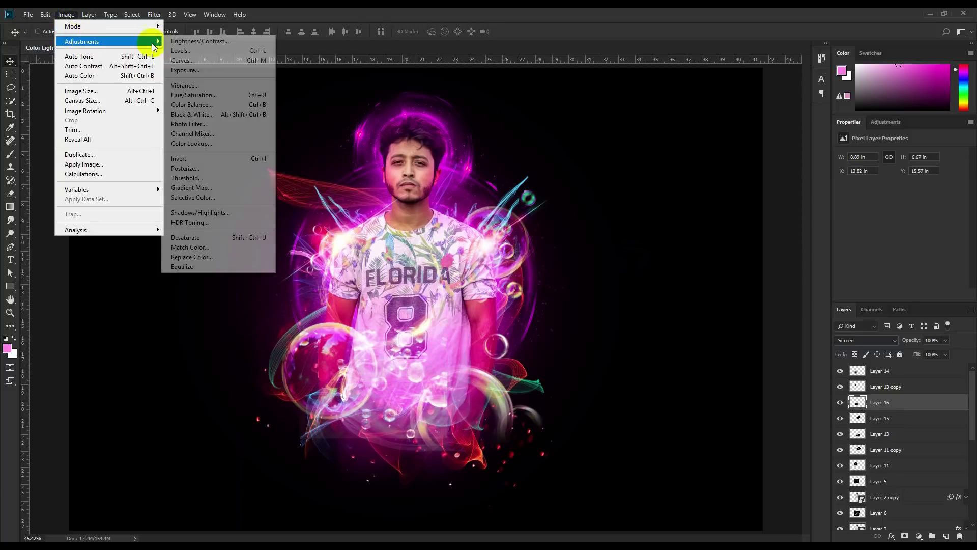
click(171, 51)
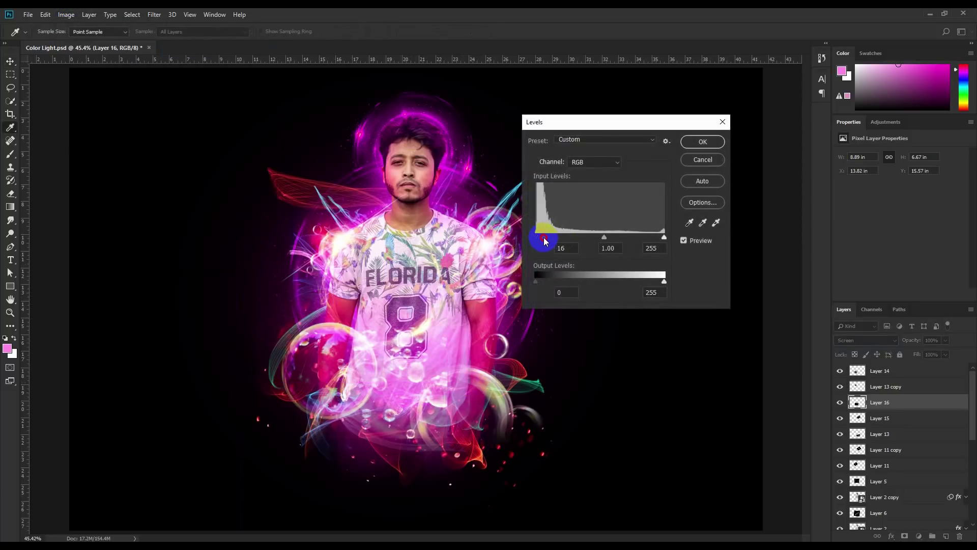
click(702, 145)
drag(452, 356, 182, 270)
mouse_move(40, 224)
mouse_down()
mouse_move(193, 216)
mouse_move(149, 179)
mouse_move(130, 207)
mouse_up()
Erase the faint remnants, the stray small bubble and the photo's top edge
click(10, 194)
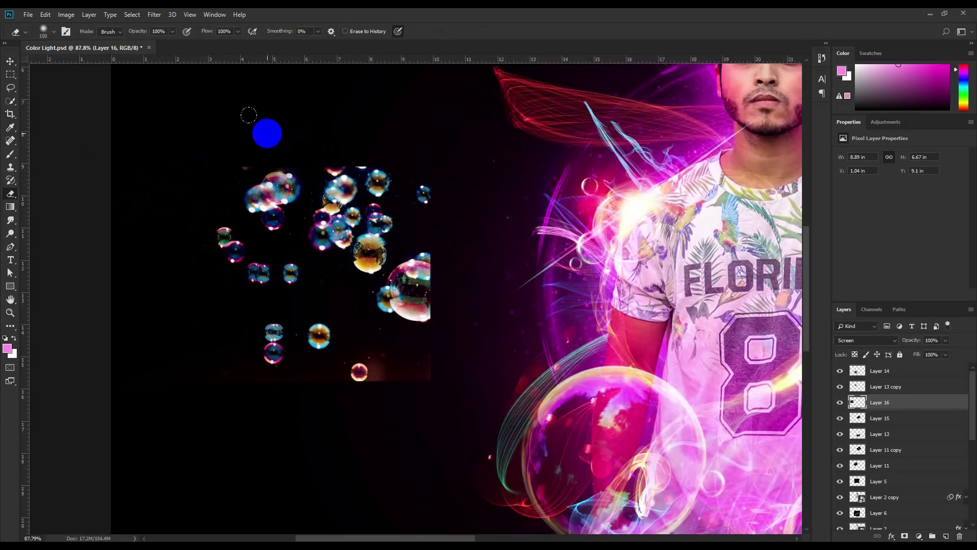
key(bracketleft)
key(bracketleft)
key(bracketleft)
key(bracketleft)
key(bracketleft)
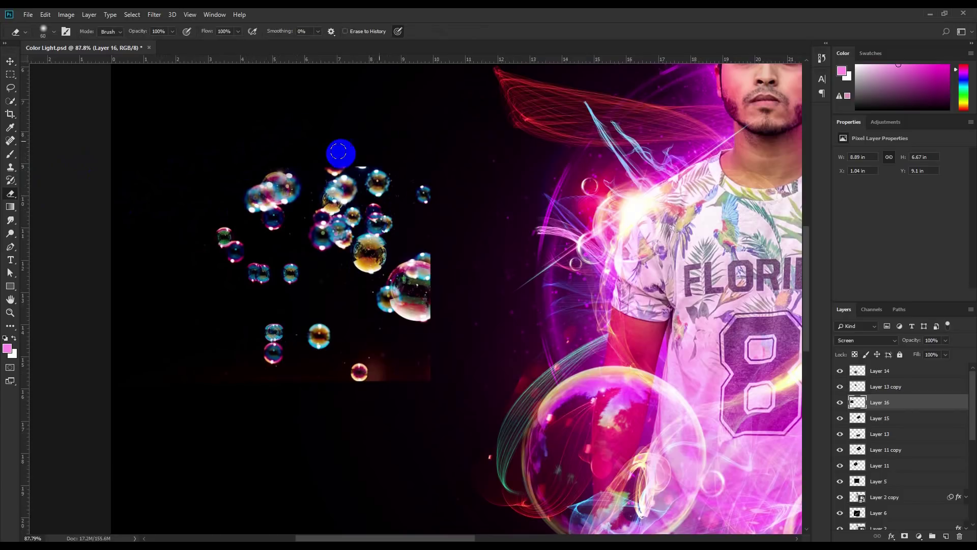
mouse_move(319, 166)
mouse_down()
mouse_move(343, 154)
mouse_move(318, 156)
mouse_up()
mouse_move(444, 250)
mouse_down()
mouse_move(407, 259)
mouse_move(377, 313)
mouse_move(416, 279)
mouse_move(432, 323)
mouse_move(405, 341)
mouse_move(426, 356)
mouse_move(395, 400)
mouse_move(295, 399)
mouse_move(197, 370)
mouse_up()
key(bracketright)
key(bracketright)
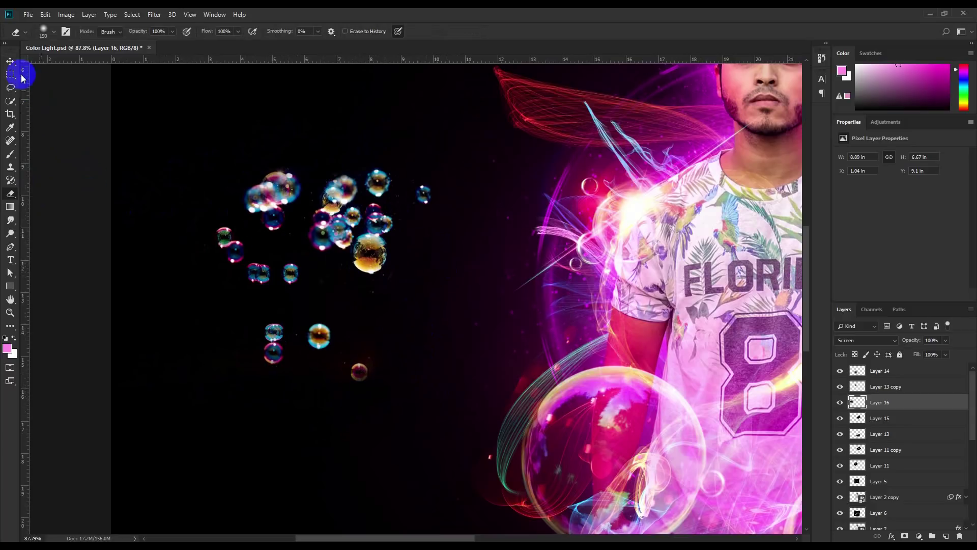
Move the bubble cluster down onto the man's lower shirt
click(10, 62)
drag(417, 261, 535, 198)
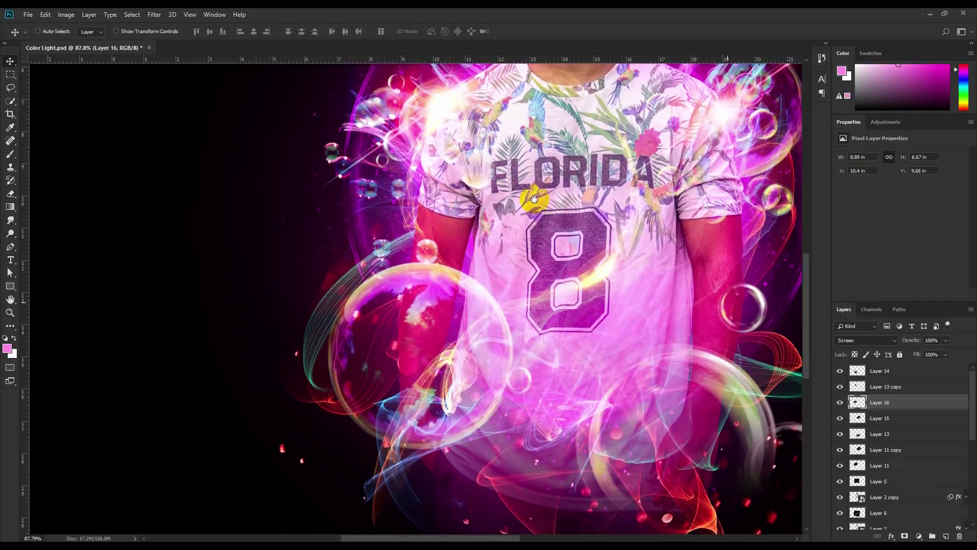
scroll(506, 249, down, 3)
drag(487, 237, 567, 423)
Rotate the bubbles about 176.92° and place them over the chest
key(ctrl+t)
drag(715, 354, 333, 440)
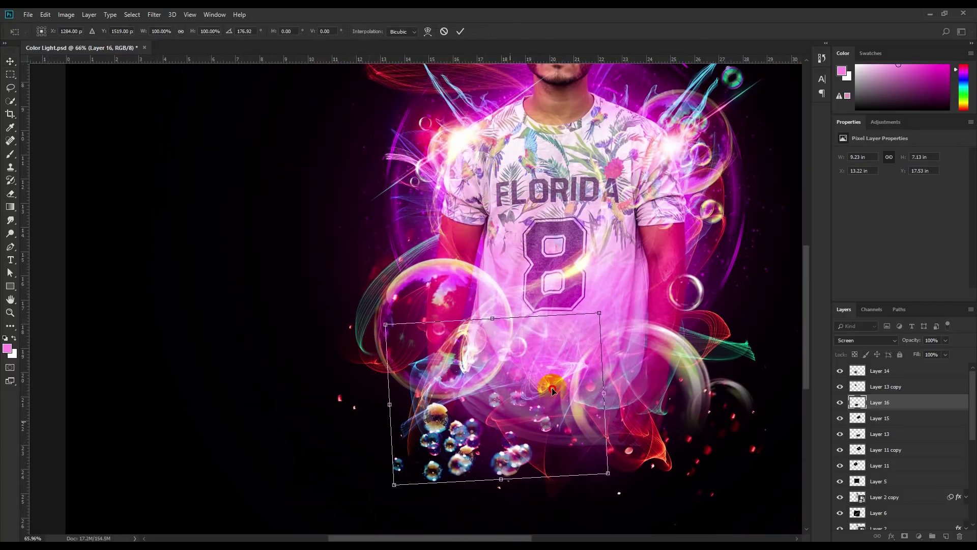
drag(513, 423, 560, 385)
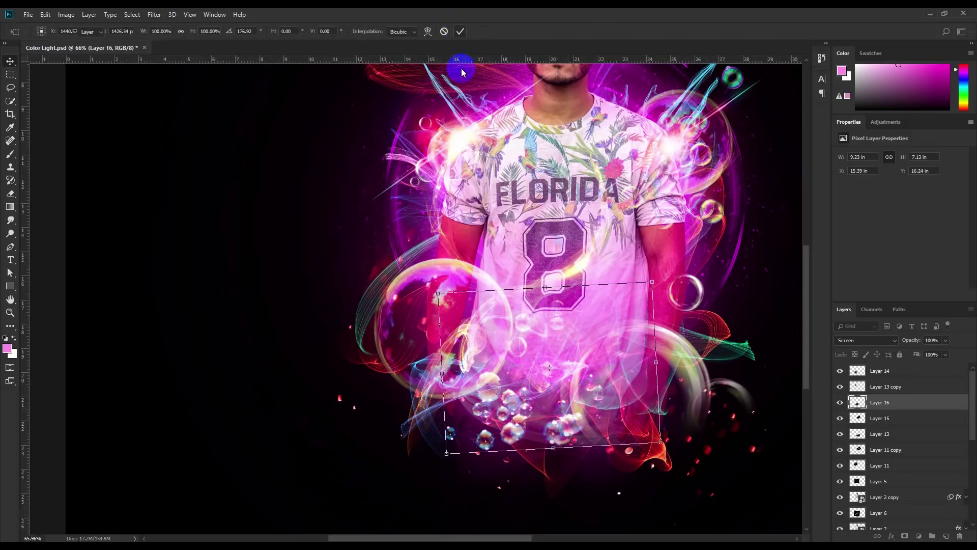
click(460, 31)
scroll(468, 306, down, 2)
scroll(468, 307, down, 1)
drag(468, 307, 413, 272)
Put Layer 16 below Layer 2 copy and move the bubbles around the man's head
drag(884, 403, 884, 504)
drag(453, 267, 441, 224)
scroll(442, 224, up, 3)
scroll(441, 224, down, 2)
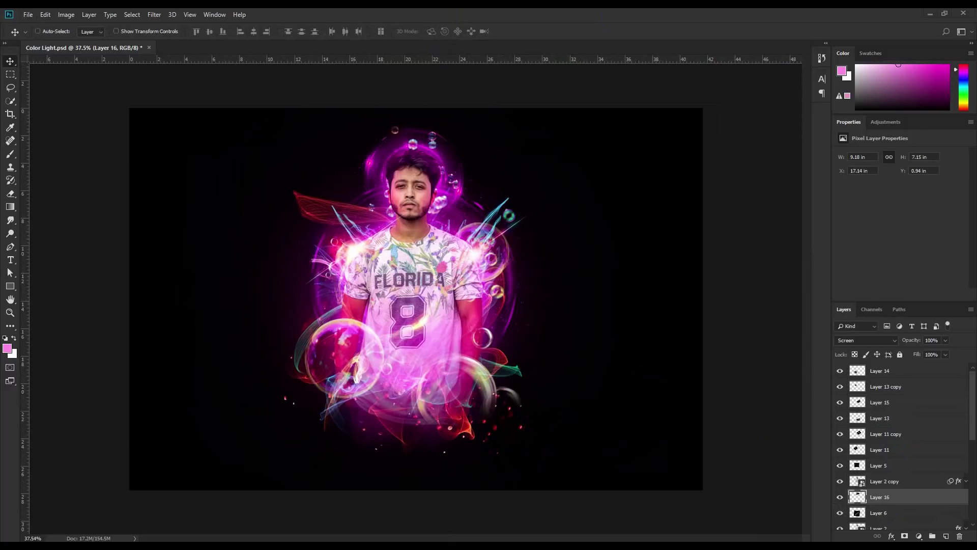
Paste another bubble image above Layer 14 as Layer 17 in Screen blend mode
click(911, 371)
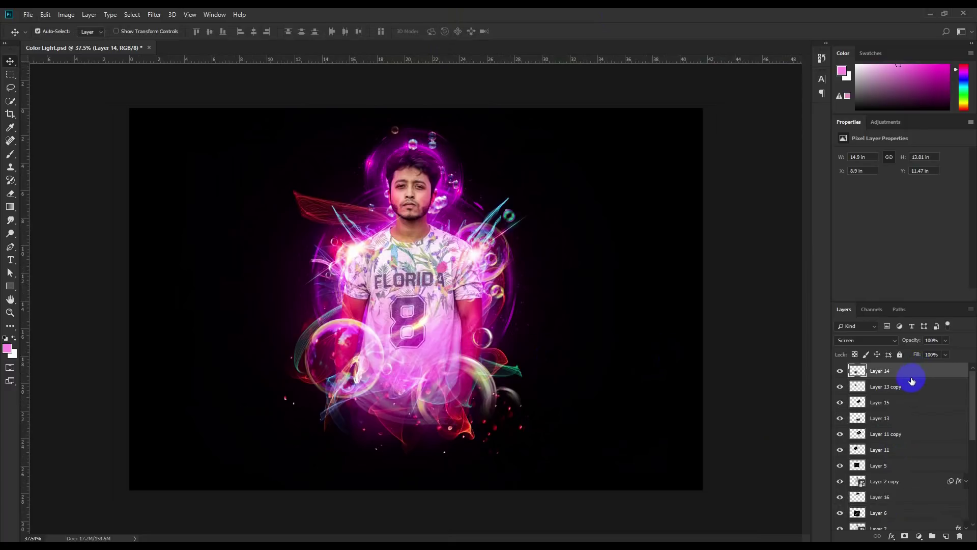
key(ctrl+v)
drag(865, 340, 856, 172)
drag(485, 258, 530, 290)
Rotate the new bubbles about -46° and shift them right
key(ctrl+t)
drag(669, 407, 600, 181)
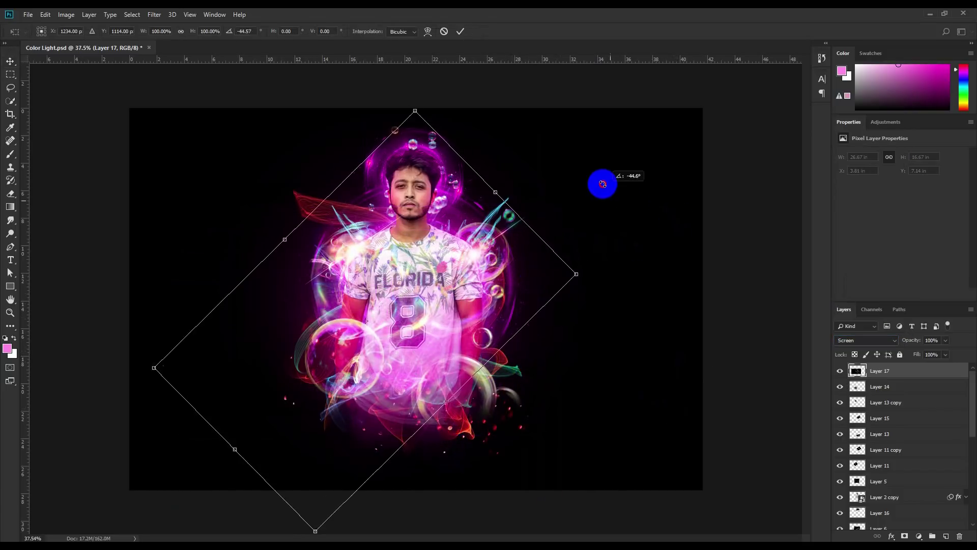
drag(492, 293, 497, 291)
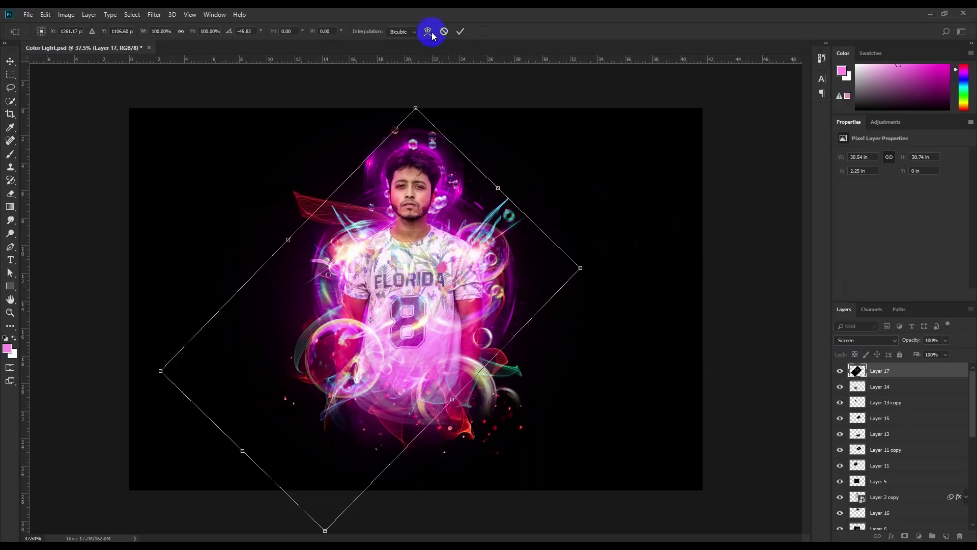
click(461, 31)
drag(481, 387, 489, 286)
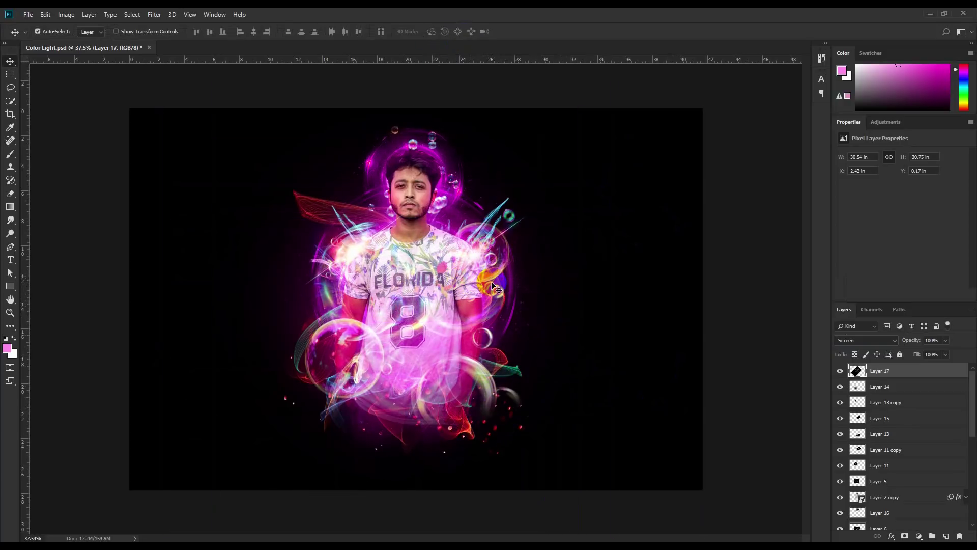
Squash, scale down and rotate the bubbles to about -25°, placing them around the man
key(ctrl+t)
drag(465, 109, 465, 164)
drag(637, 214, 646, 316)
drag(517, 306, 509, 273)
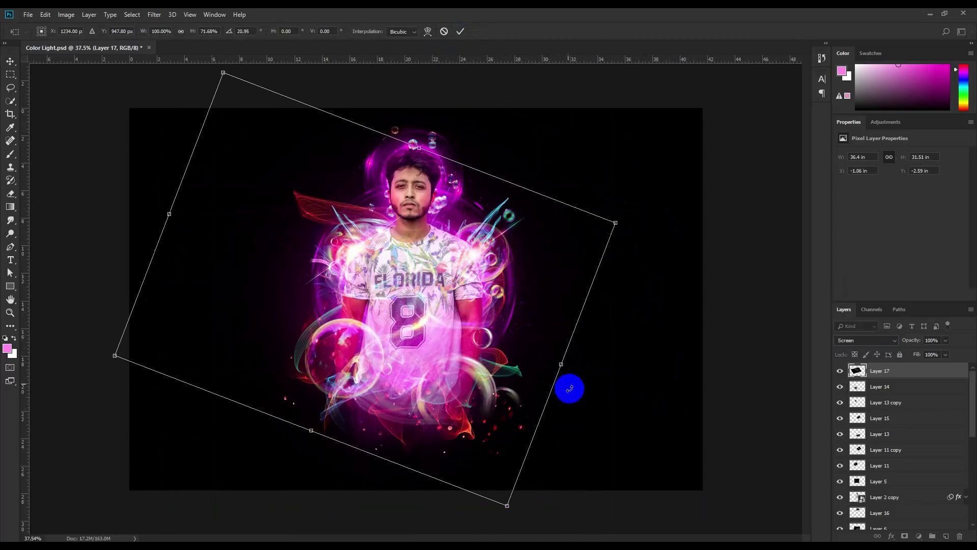
drag(558, 364, 520, 336)
drag(455, 319, 498, 337)
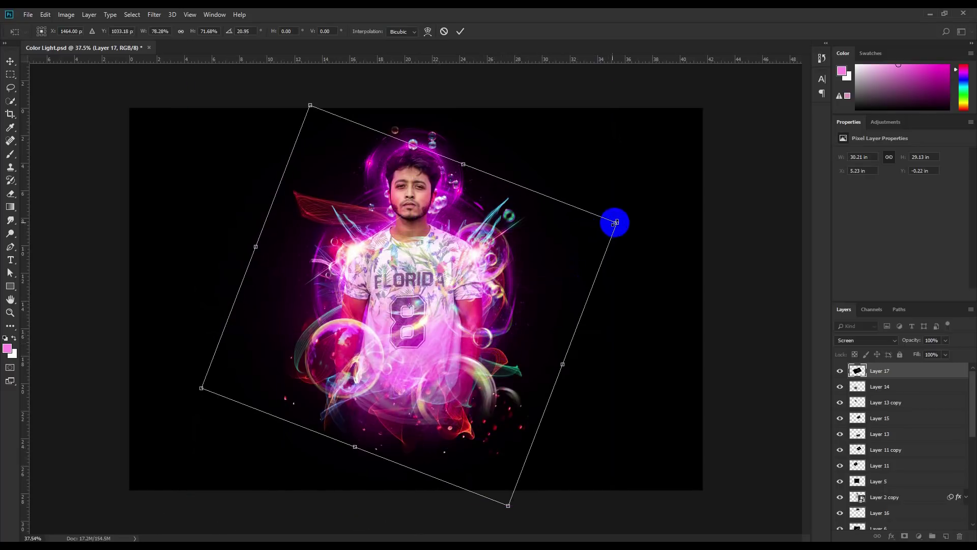
drag(619, 227, 570, 239)
drag(601, 388, 636, 216)
drag(439, 324, 395, 312)
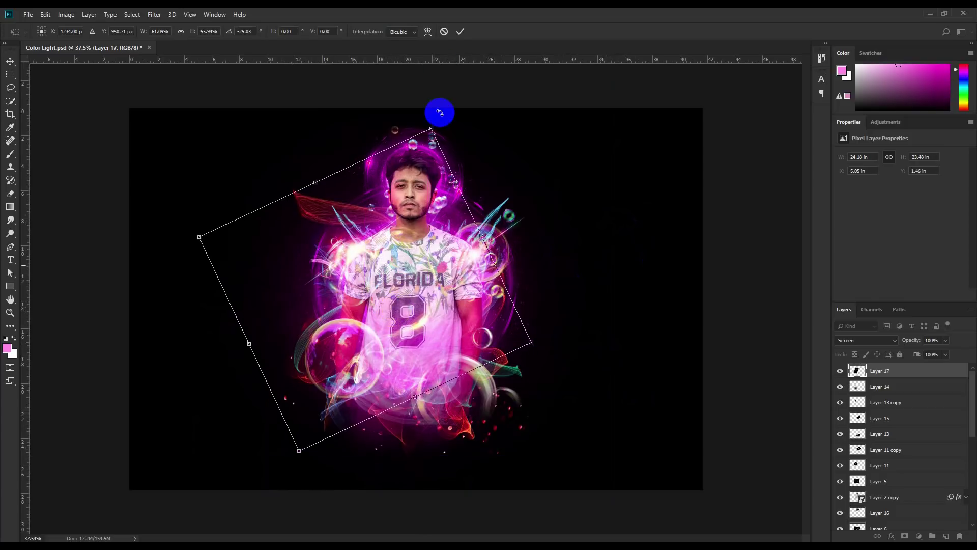
click(460, 31)
drag(427, 218, 382, 210)
Rotate the bubbles to about -100° and shift them right and up
key(ctrl+t)
drag(523, 201, 229, 148)
drag(363, 285, 416, 244)
key(Return)
scroll(415, 254, down, 2)
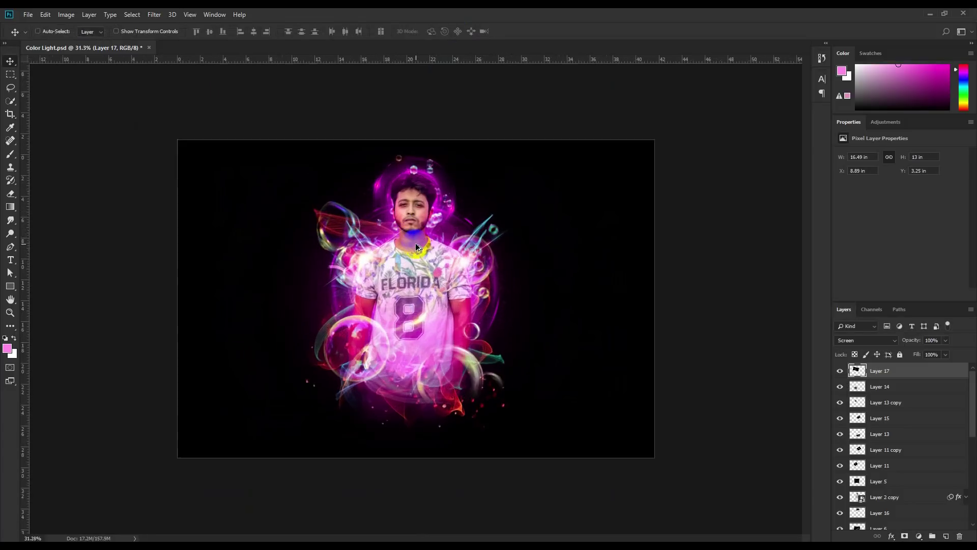
Add new Layer 18 and fill it with a merged copy of the composite via Apply Image
scroll(410, 275, up, 1)
click(945, 536)
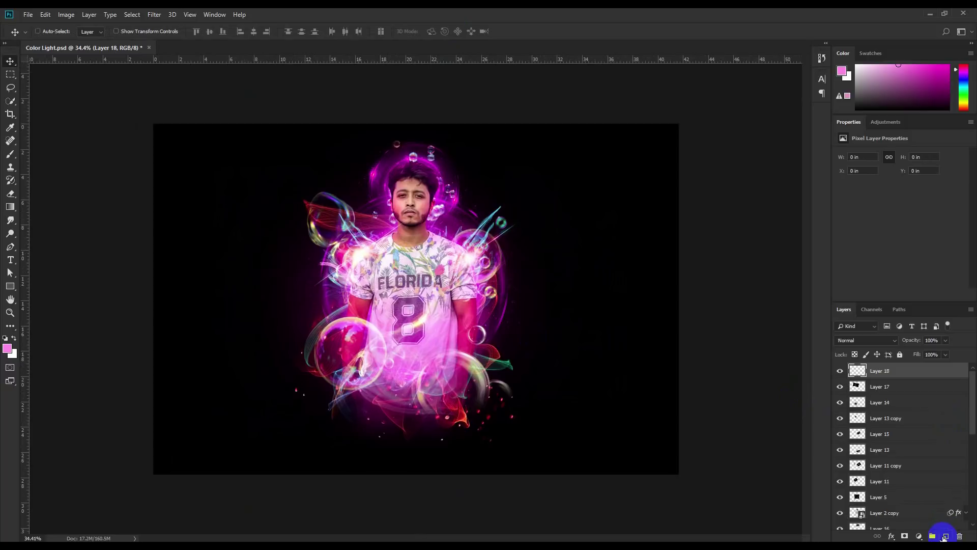
click(76, 16)
click(83, 173)
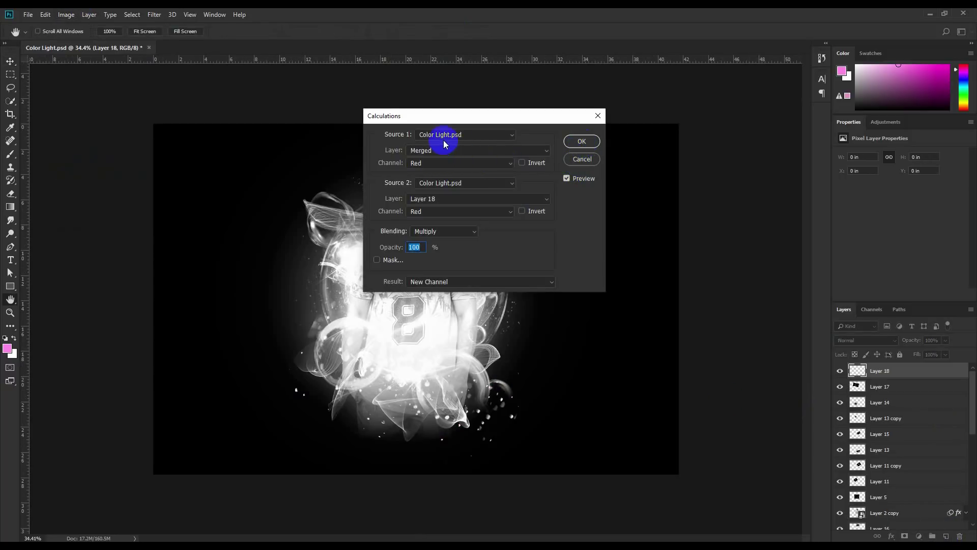
click(581, 160)
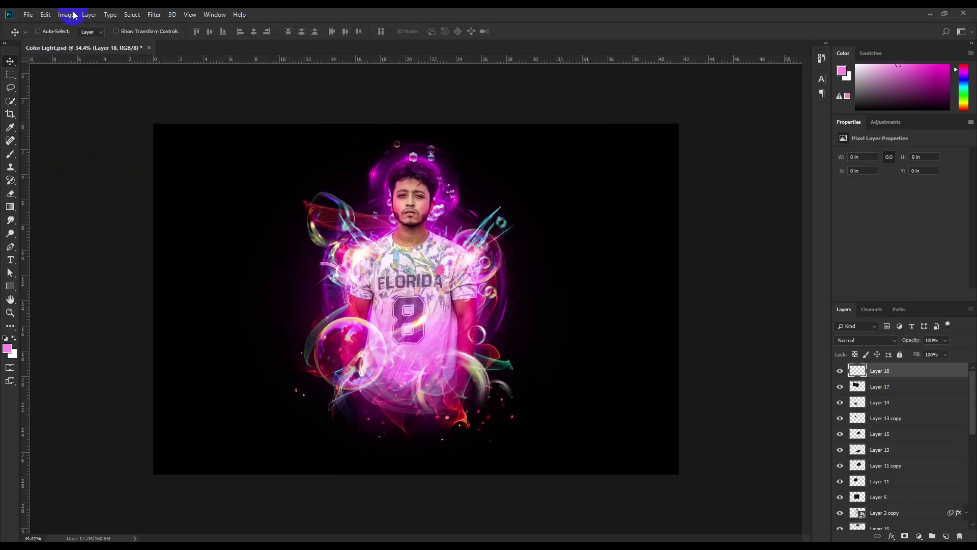
click(66, 14)
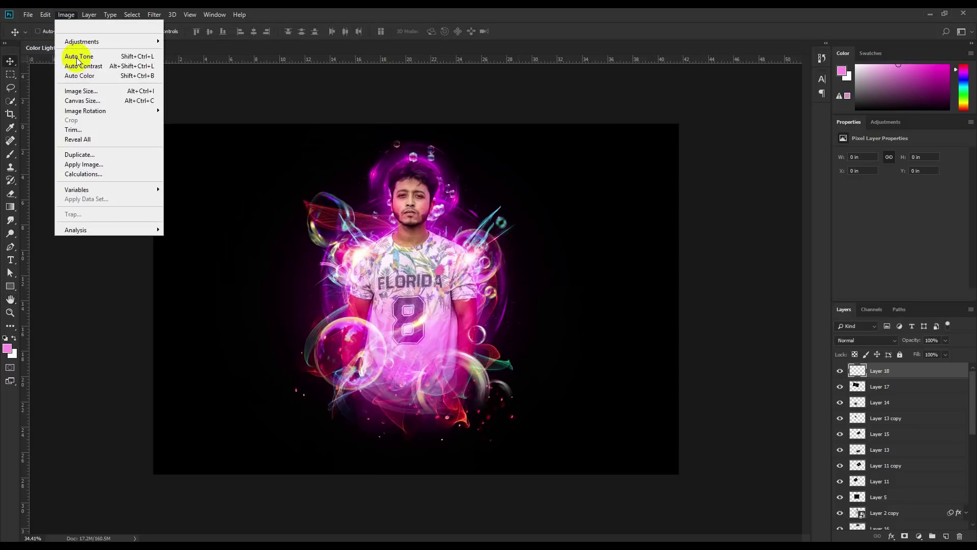
click(84, 164)
click(574, 154)
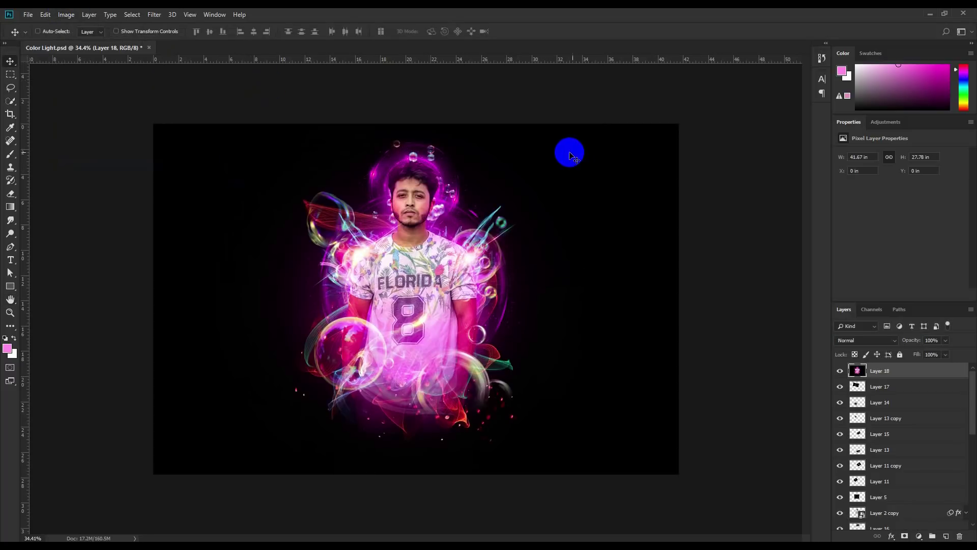
Save the document and launch the Camera Raw filter on Layer 18
key(ctrl+s)
key(ctrl+plus)
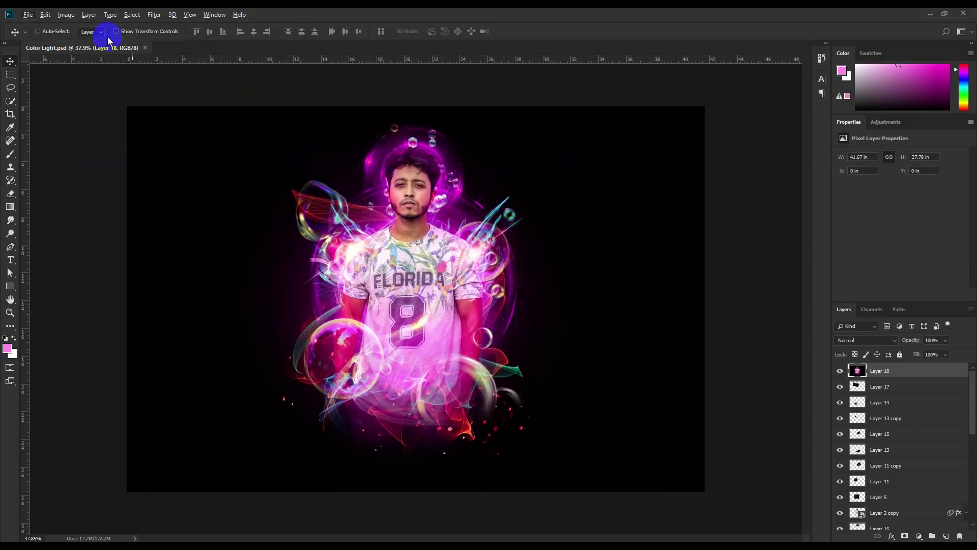
click(153, 15)
click(170, 74)
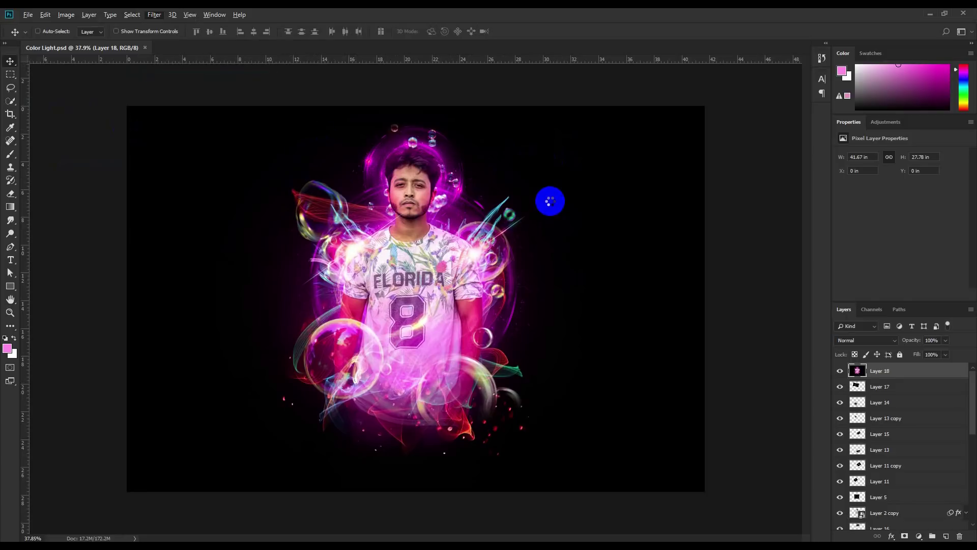
In HSL, brighten the oranges and boost the saturation of the reds
click(873, 119)
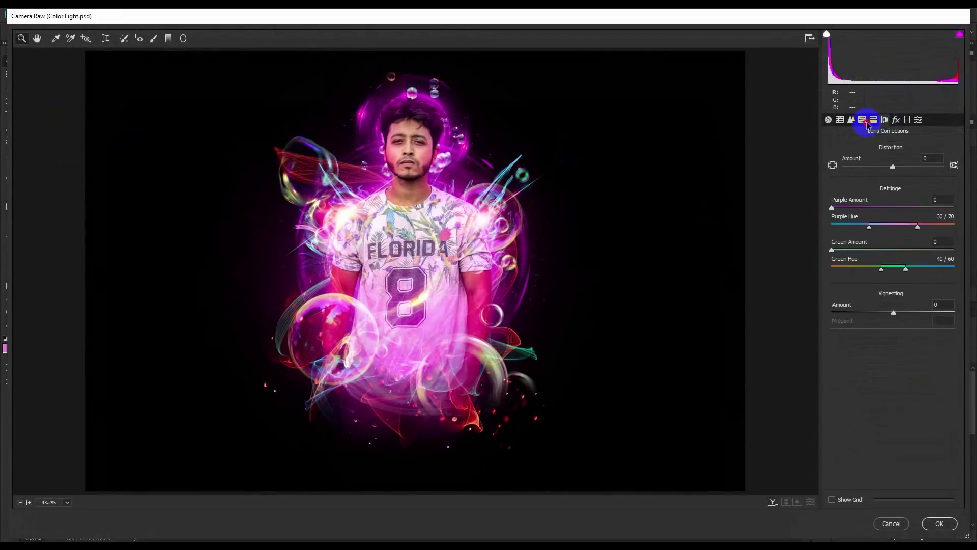
click(862, 120)
click(912, 146)
drag(894, 200, 920, 202)
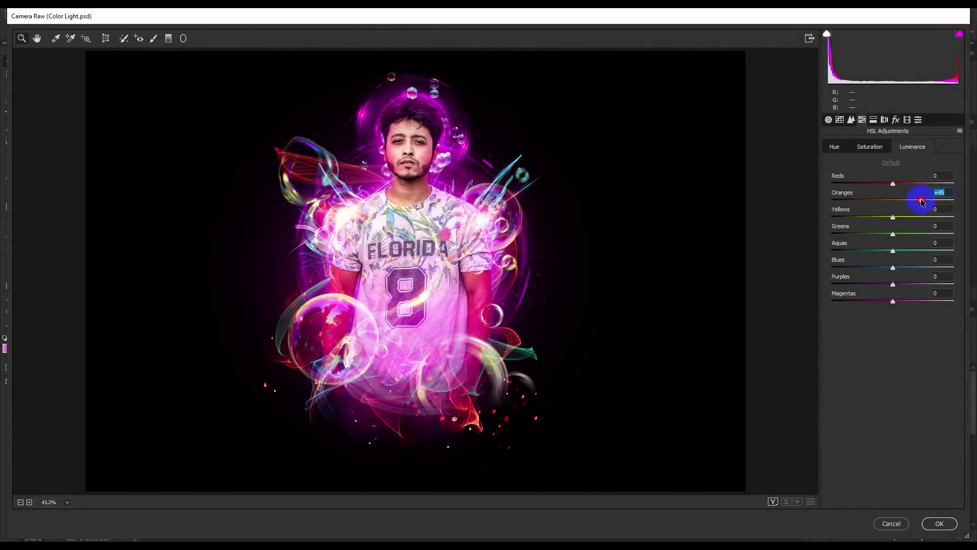
click(870, 147)
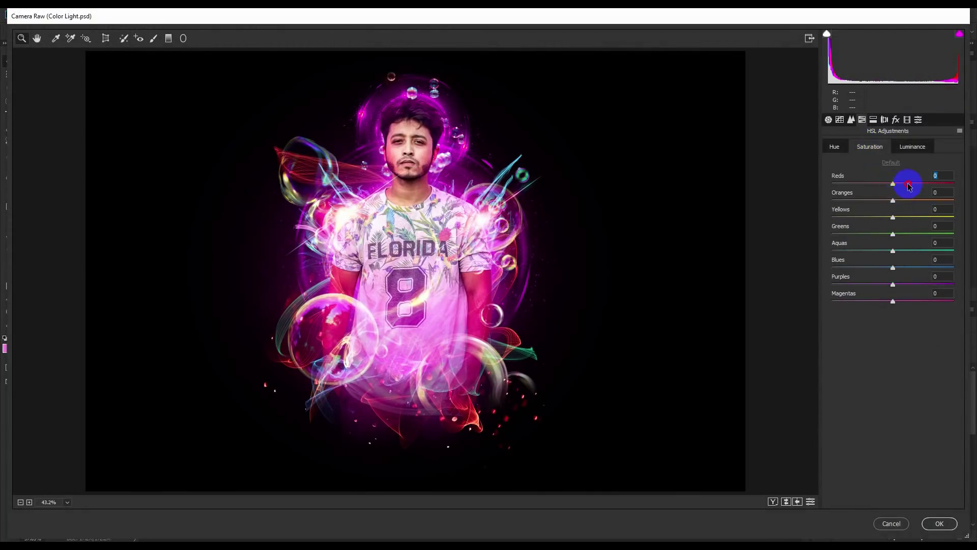
drag(910, 187, 889, 204)
Shift the orange hue toward red, set the red hue to 0, and slightly brighten reds
click(835, 146)
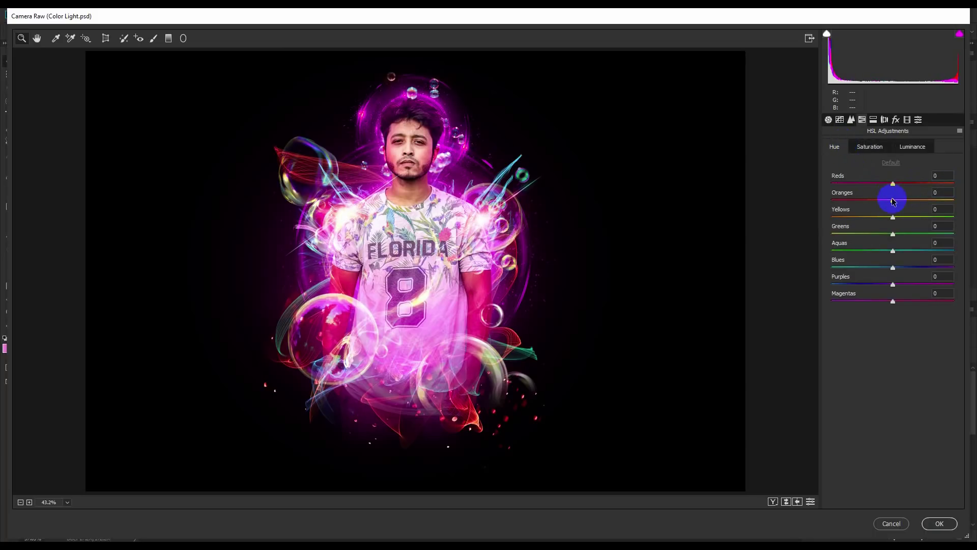
drag(894, 202, 841, 203)
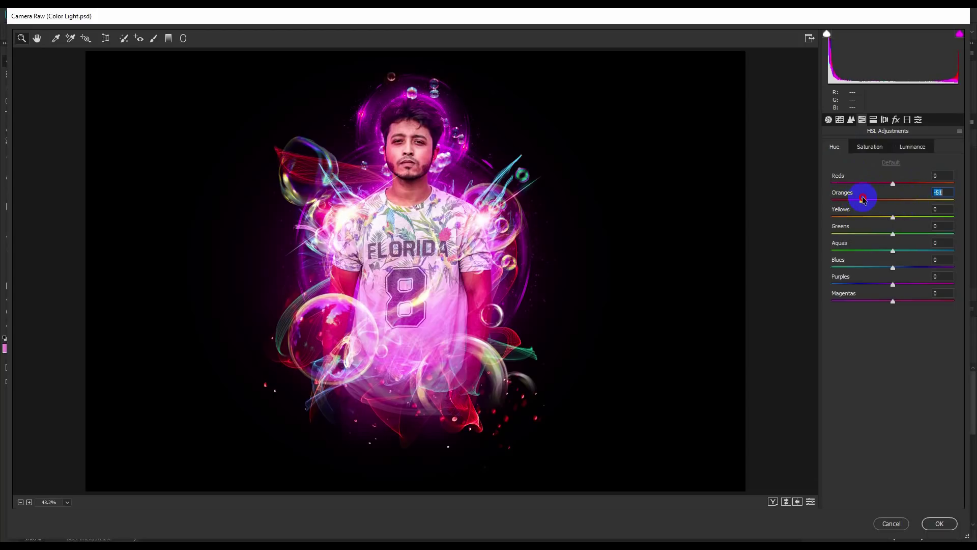
drag(871, 187, 918, 190)
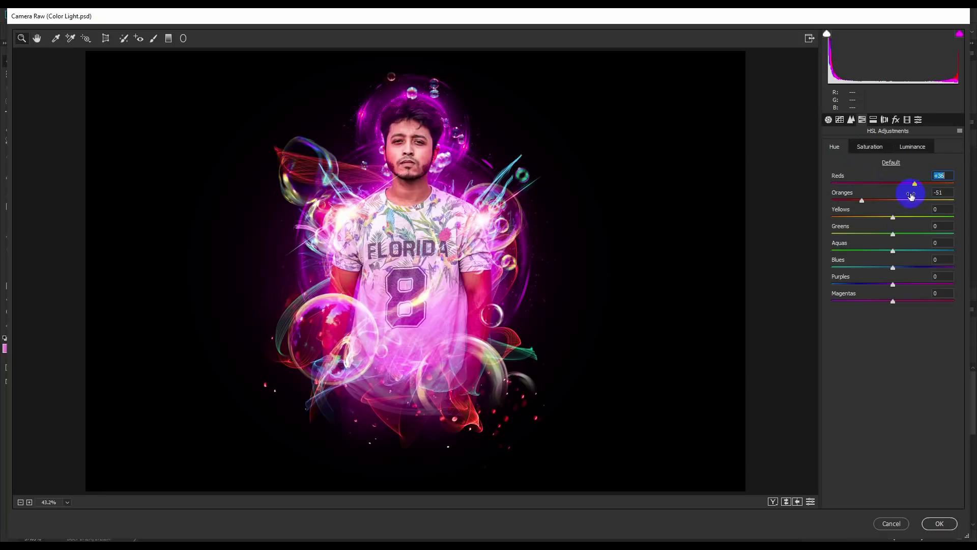
text(0)
key(Tab)
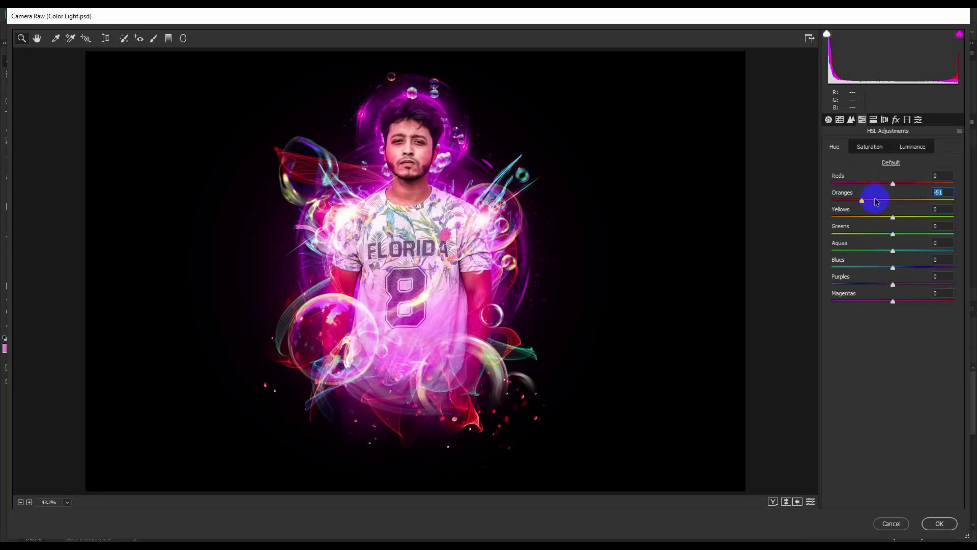
click(912, 147)
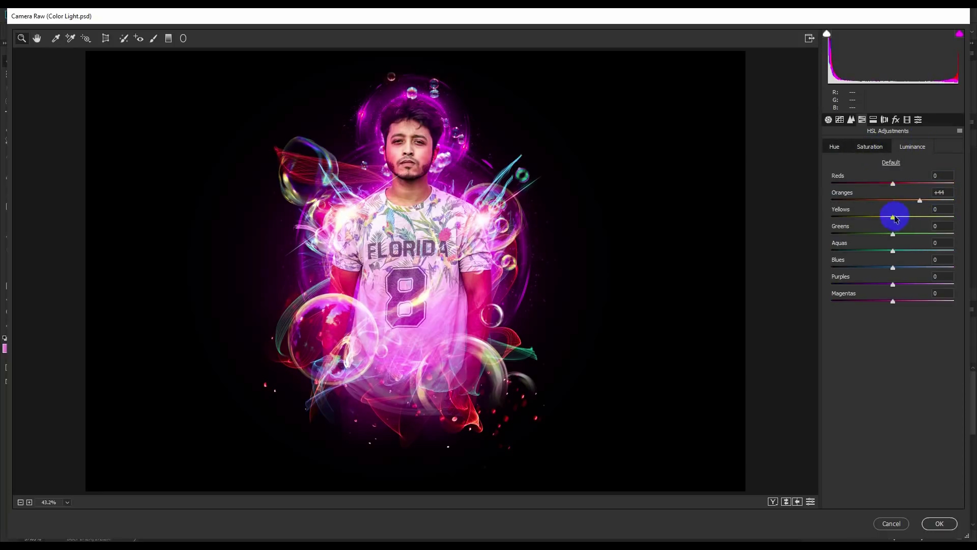
drag(893, 183, 908, 184)
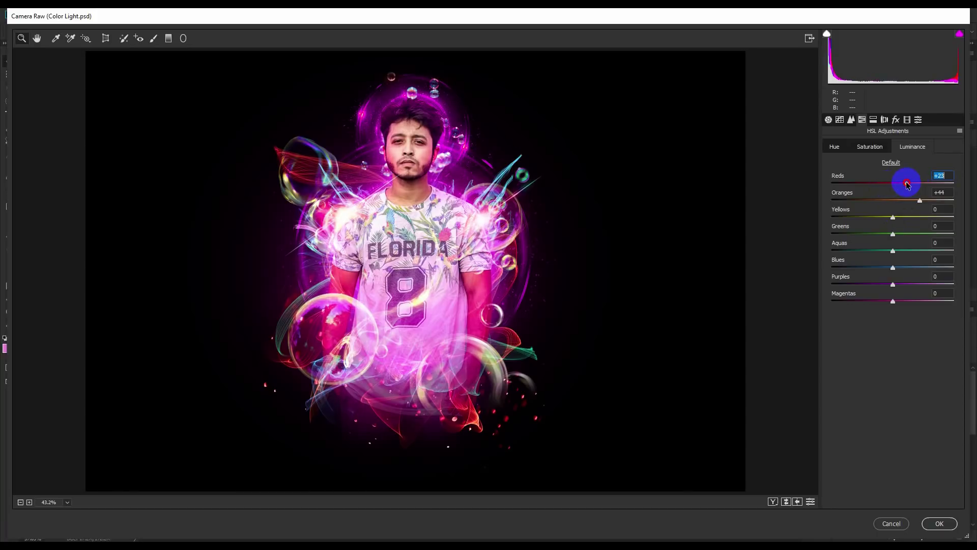
Raise highlights to +22, remove the grain, and add an edge-darkening vignette
click(850, 120)
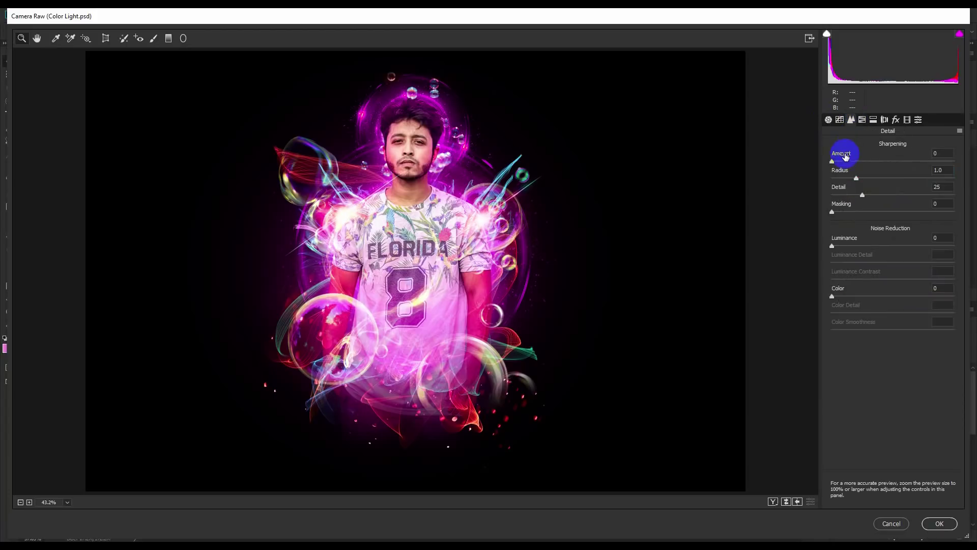
click(828, 119)
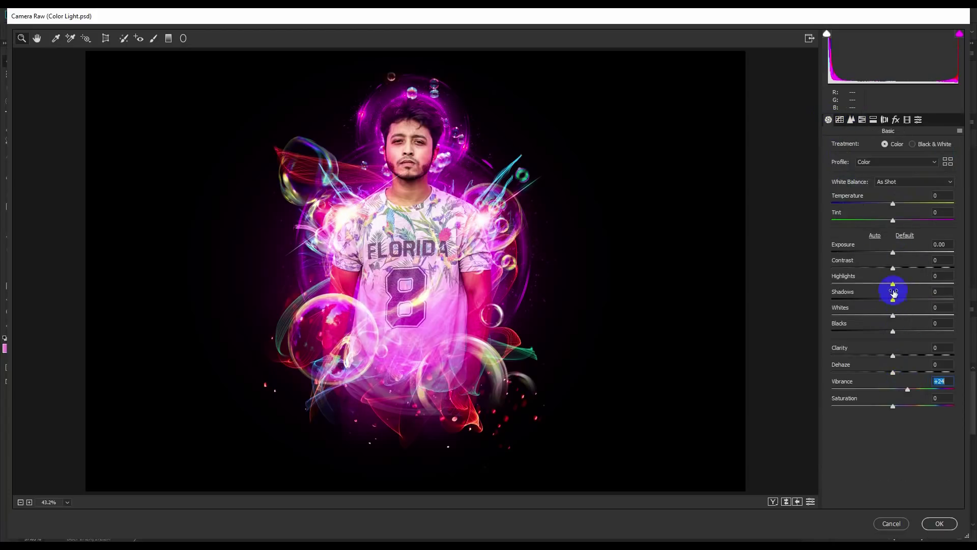
drag(894, 284, 880, 316)
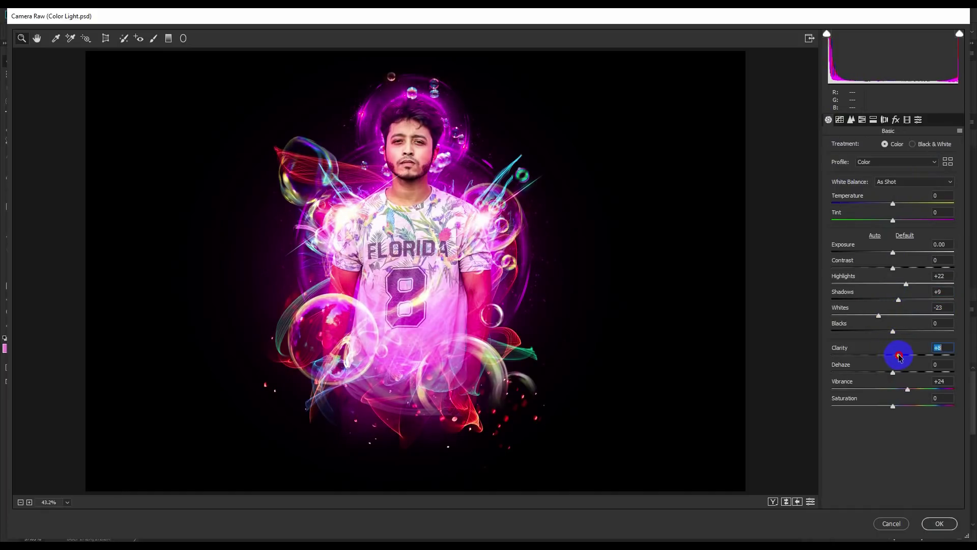
click(896, 119)
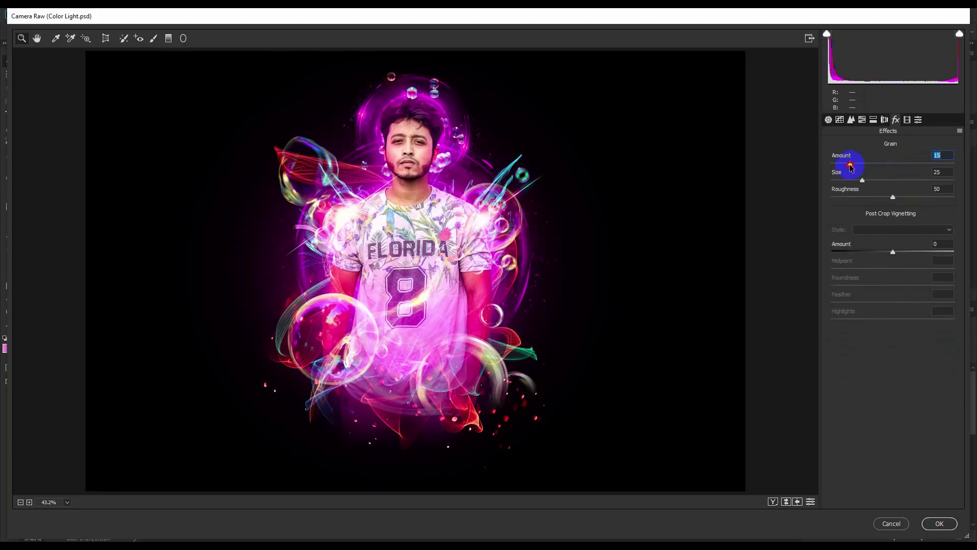
drag(841, 167, 809, 164)
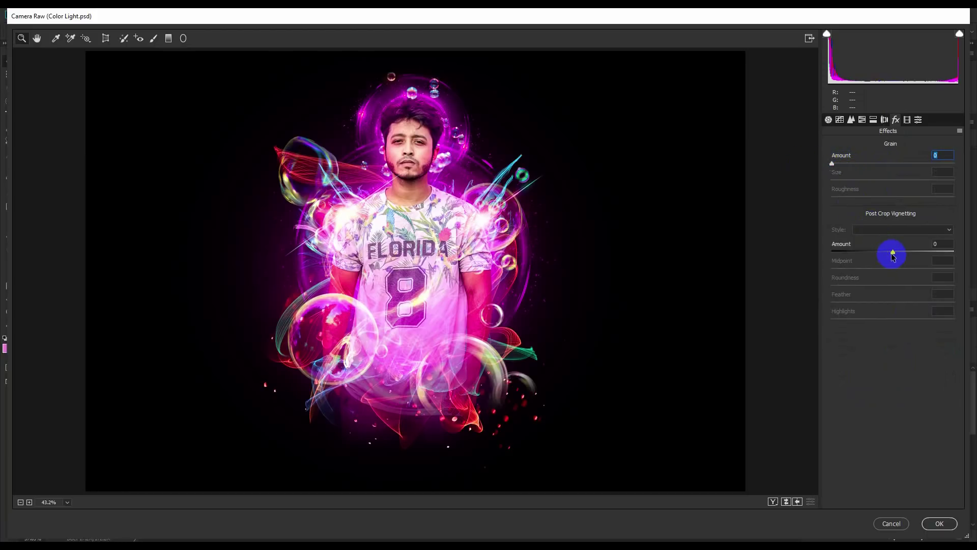
drag(890, 253, 881, 254)
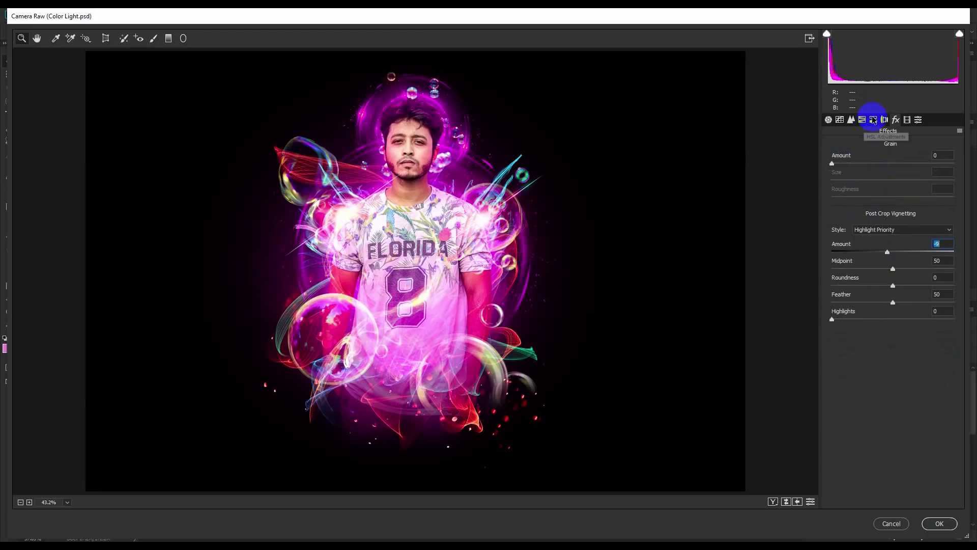
Set the Calibration blue primary hue to -46 and the tint to +21 toward magenta
click(908, 120)
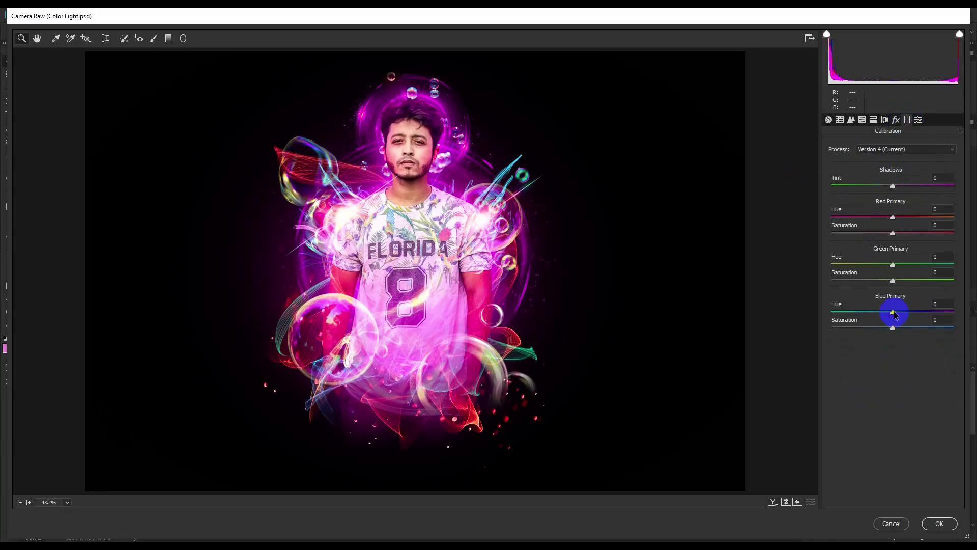
mouse_move(893, 312)
mouse_down()
mouse_move(866, 313)
mouse_move(899, 310)
mouse_up()
click(829, 119)
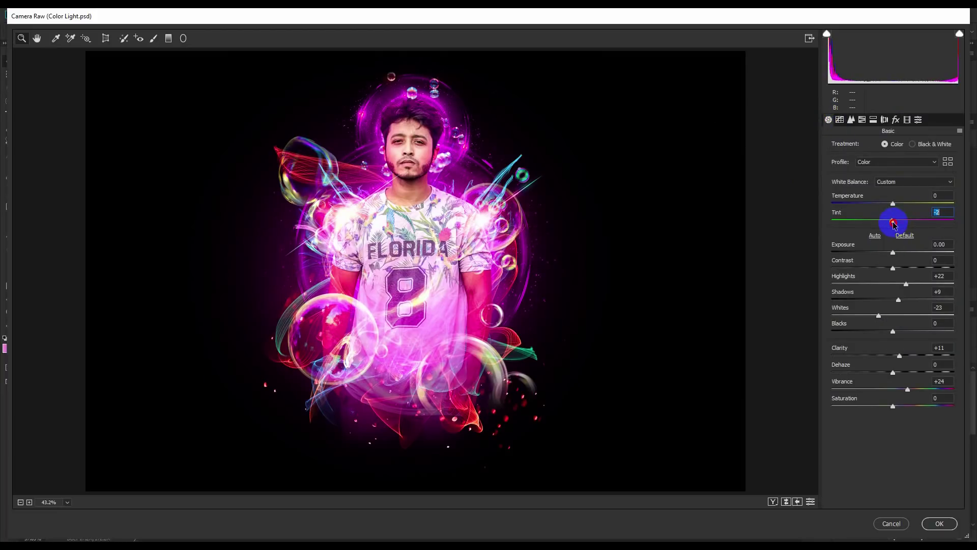
mouse_move(894, 224)
mouse_down()
mouse_move(880, 222)
mouse_move(910, 224)
mouse_move(899, 223)
mouse_up()
Apply Camera Raw, duplicate Layer 18, Gaussian-blur the copy and set it to Soft Light
click(940, 524)
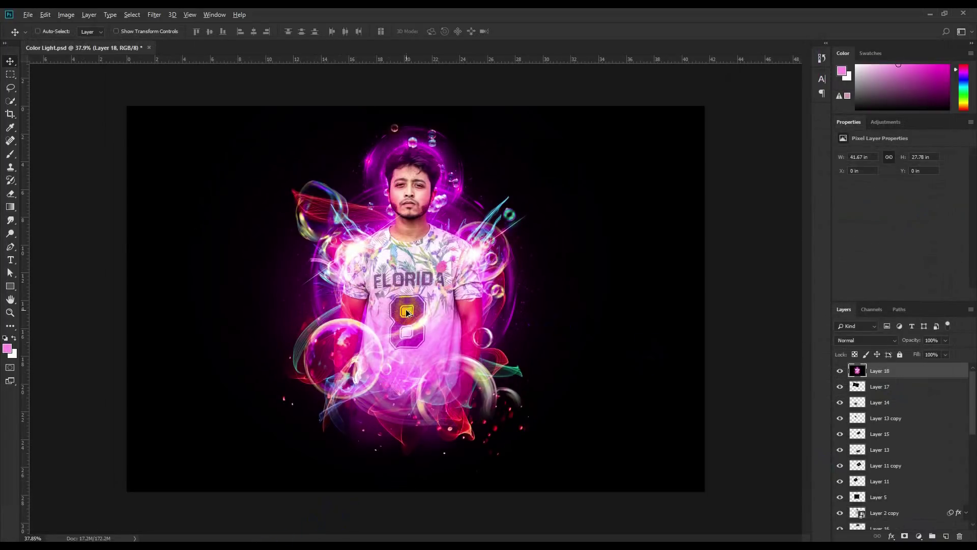
scroll(407, 311, up, 1)
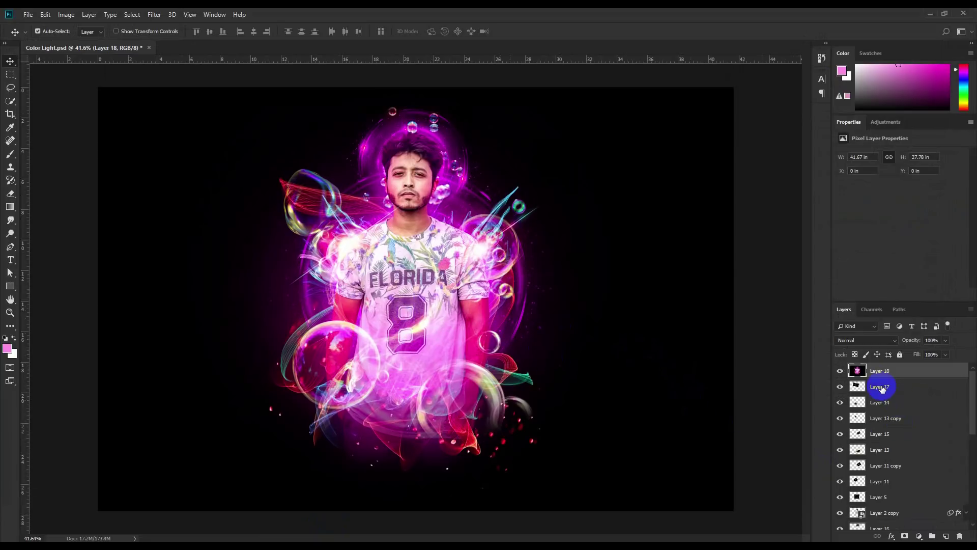
key(ctrl+j)
click(151, 14)
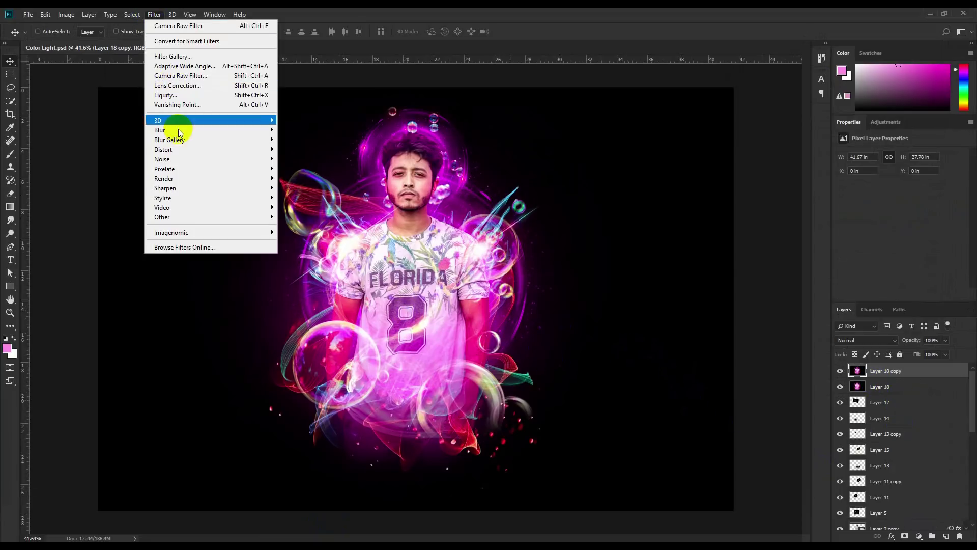
mouse_move(181, 132)
click(304, 168)
click(506, 165)
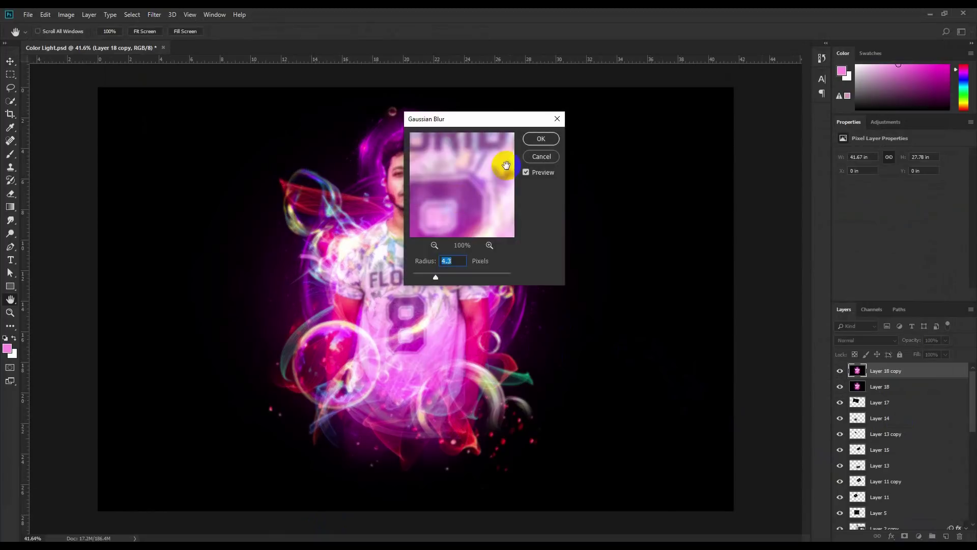
click(532, 137)
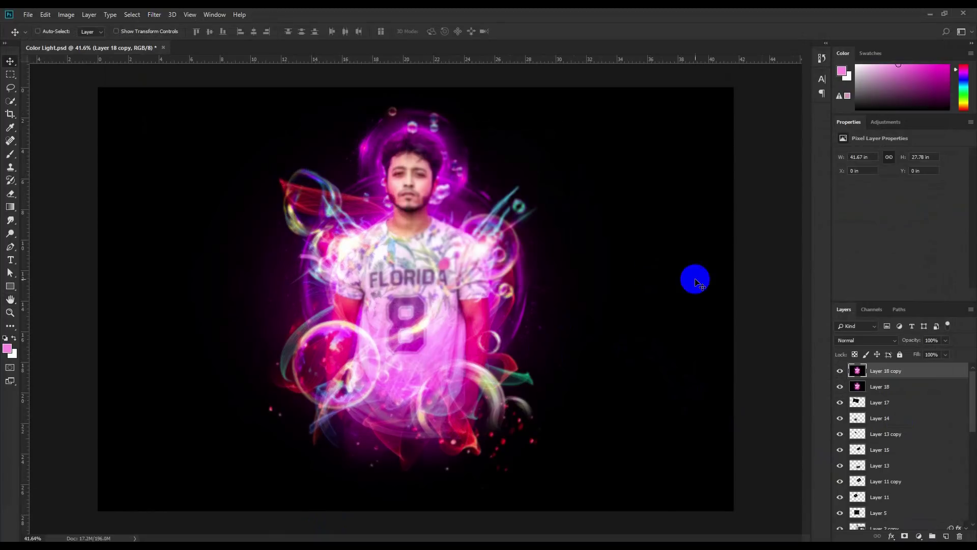
click(863, 339)
click(843, 170)
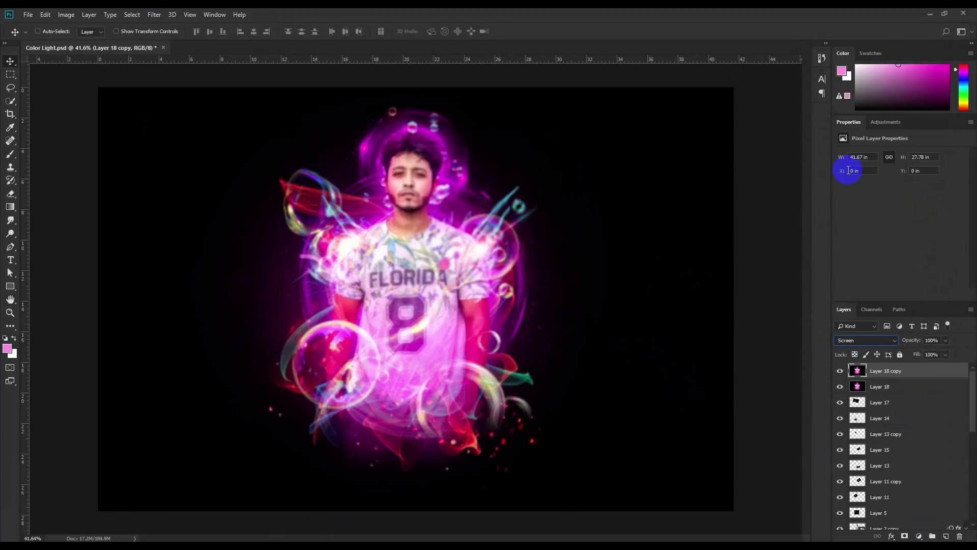
Set Layer 18 copy to 20% opacity, save, and stamp visible layers into Layer 19
scroll(874, 326, down, 1)
scroll(875, 340, down, 4)
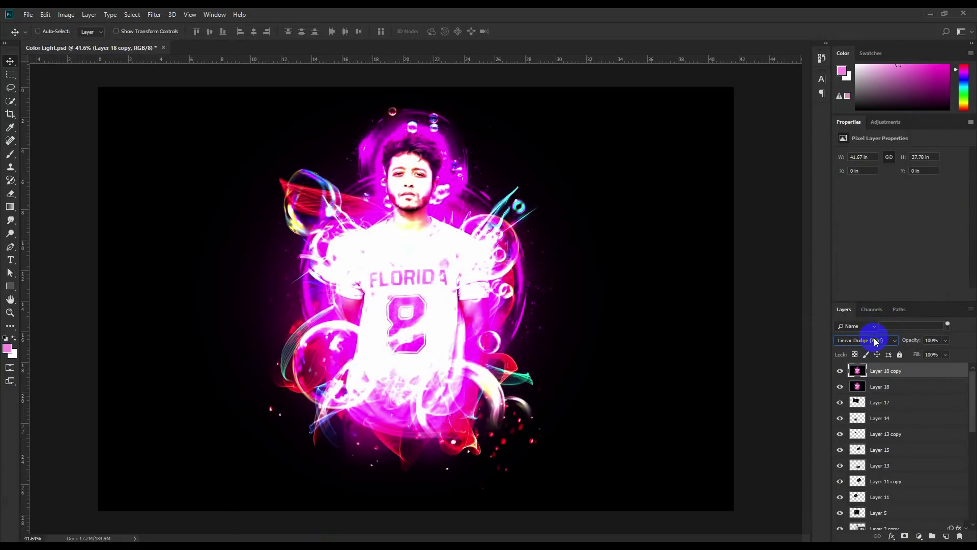
scroll(874, 342, down, 2)
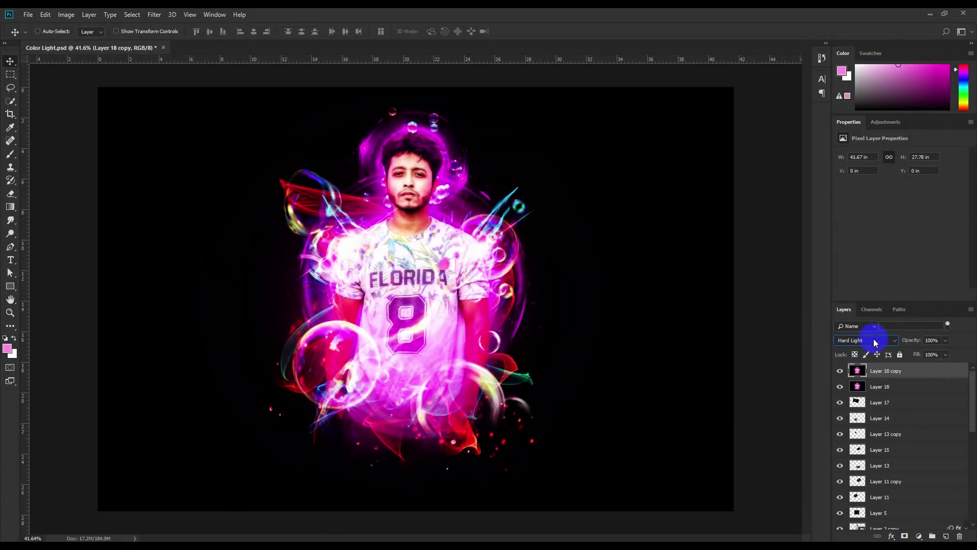
scroll(874, 343, up, 1)
click(840, 371)
click(840, 370)
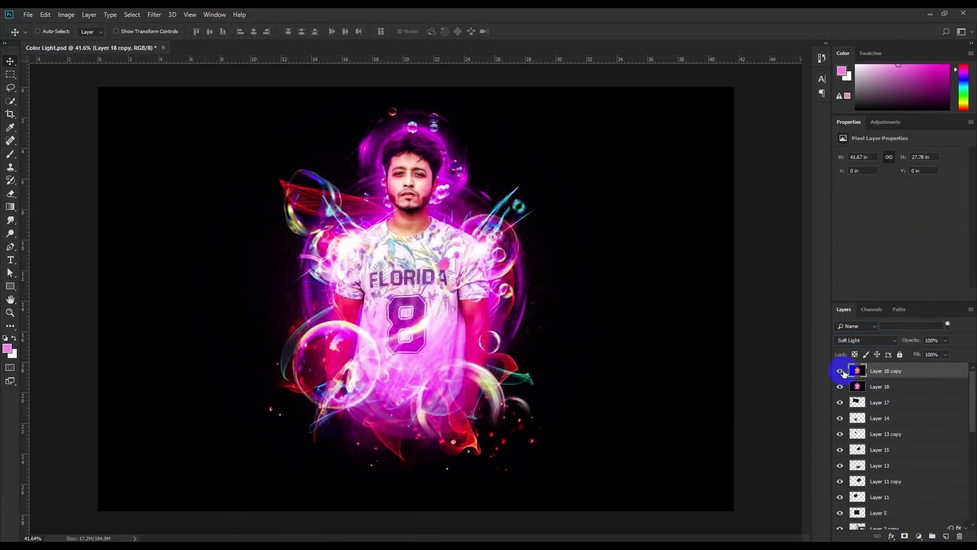
key(2)
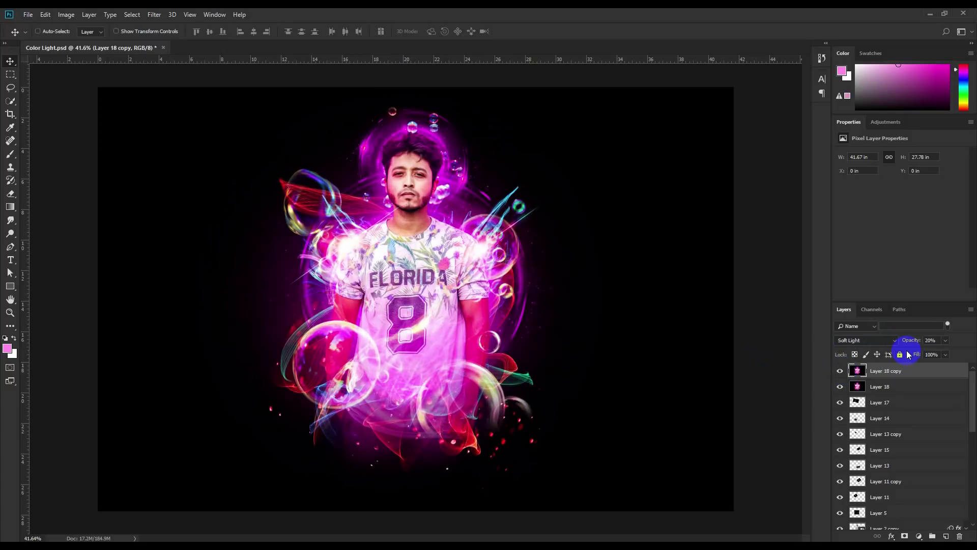
key(ctrl+s)
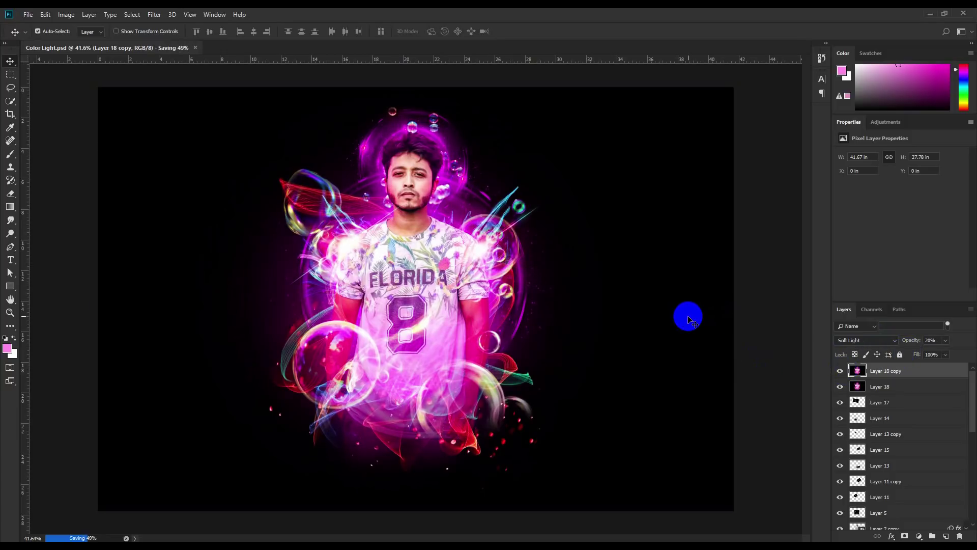
key(ctrl+alt+shift+e)
Apply Imagenomic Portraiture's Default smoothing to Layer 19 after checking the face at 100%
click(154, 14)
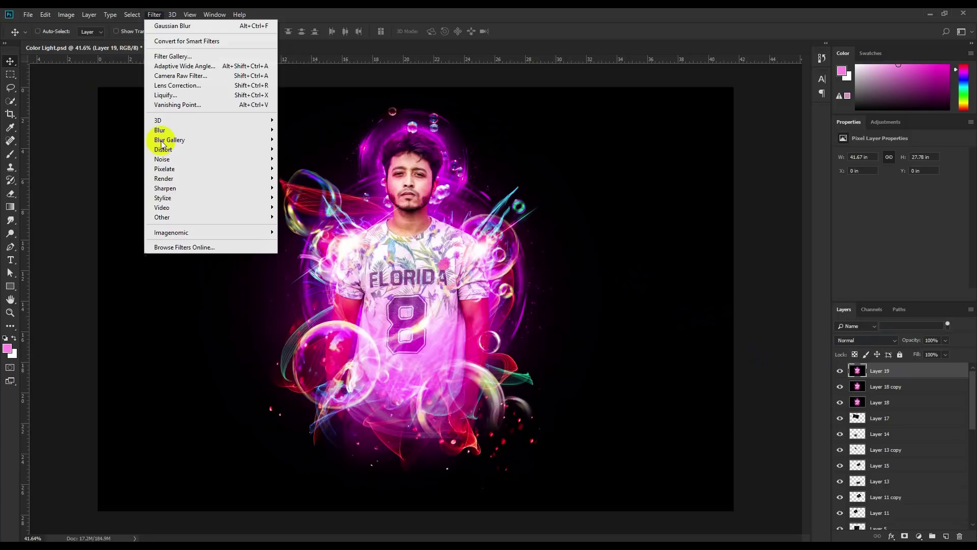
mouse_move(190, 233)
click(299, 242)
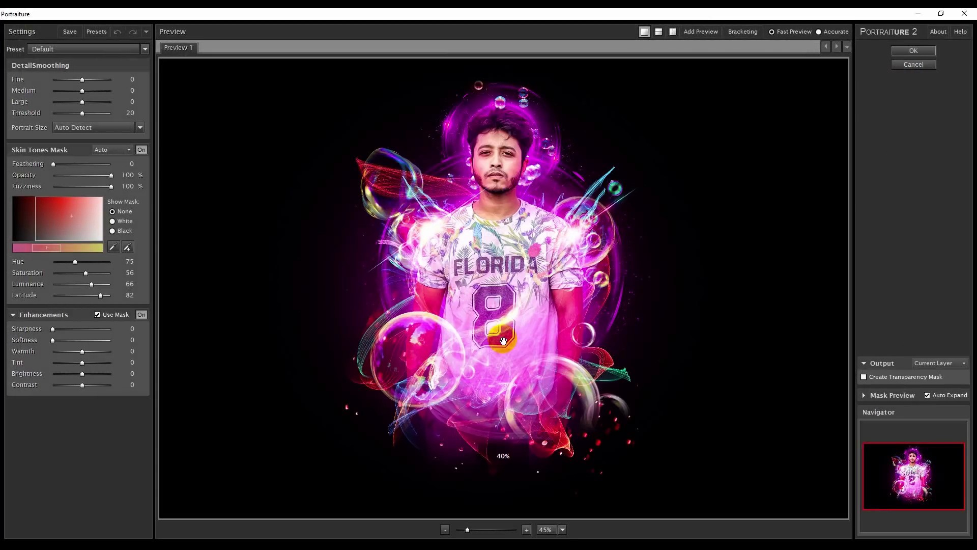
click(526, 530)
click(526, 530)
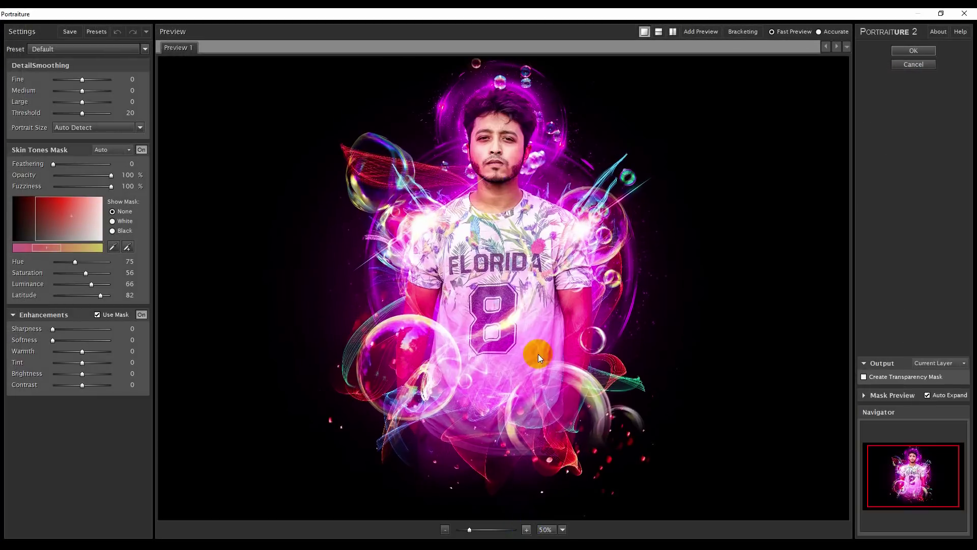
mouse_move(520, 192)
mouse_down()
mouse_move(511, 298)
mouse_move(510, 225)
mouse_up()
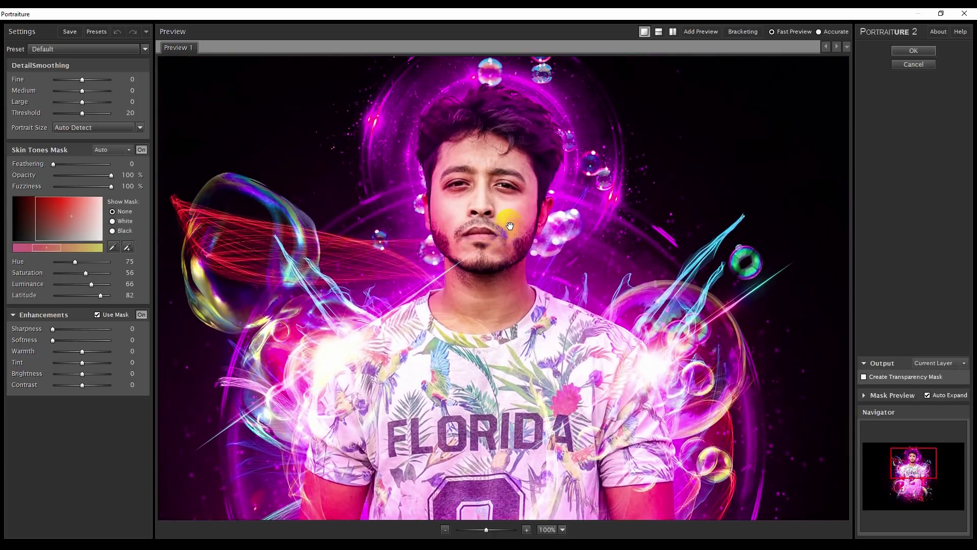
click(914, 50)
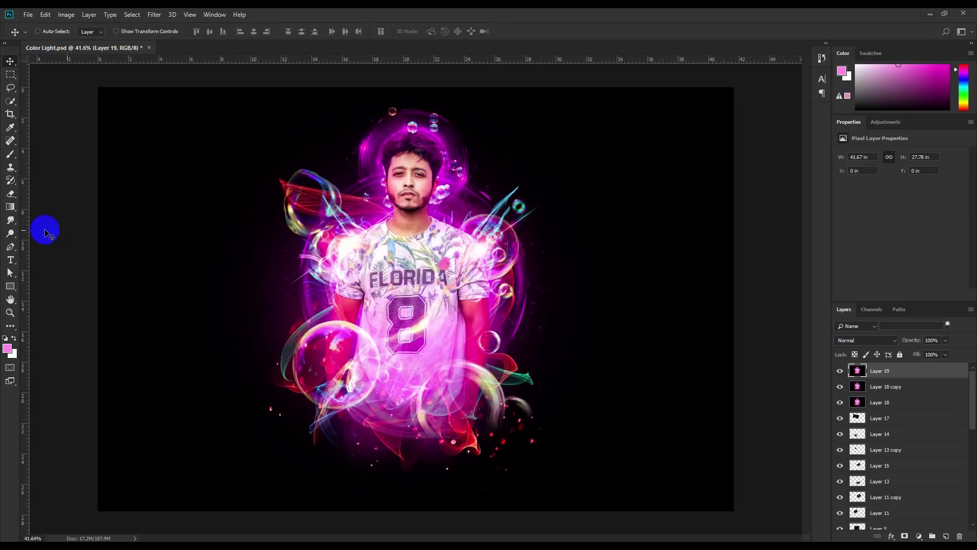
Restore pink as the foreground colour and type the title 'COLOR LIGHITING' near the canvas bottom
click(14, 338)
click(15, 339)
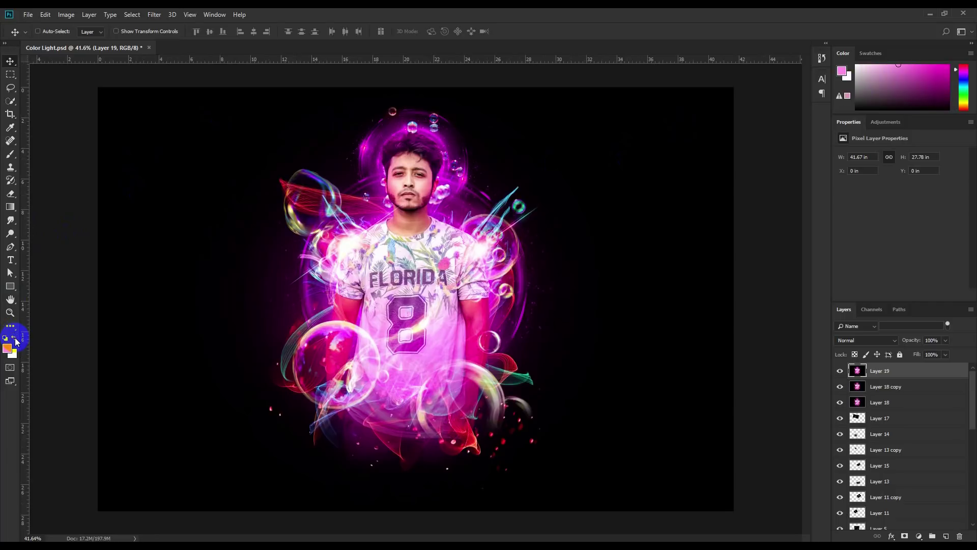
click(10, 259)
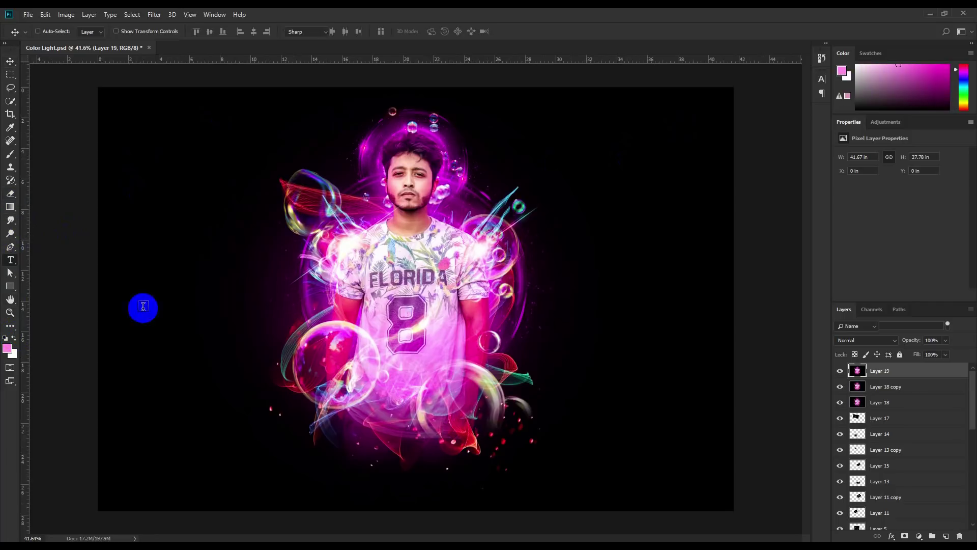
click(426, 393)
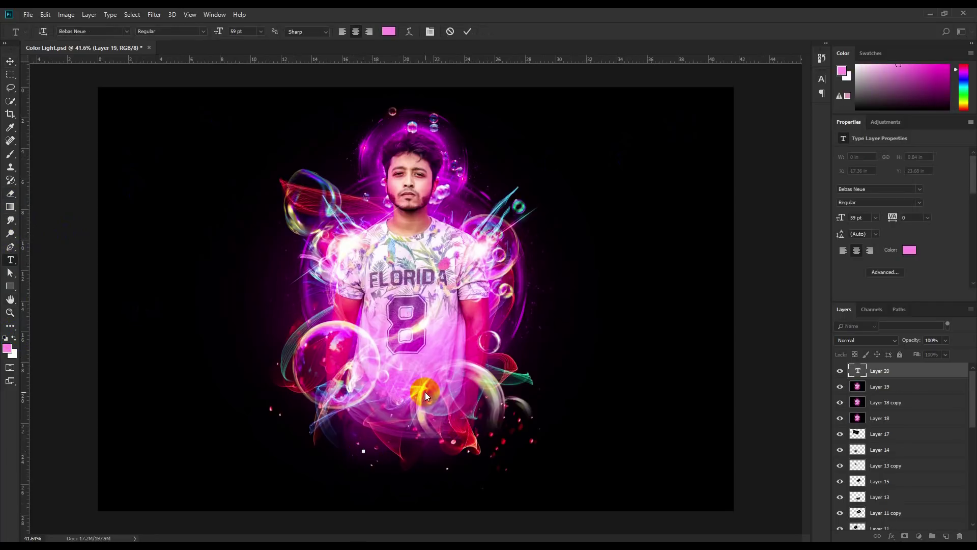
text(COLOR LIG)
text(HITING)
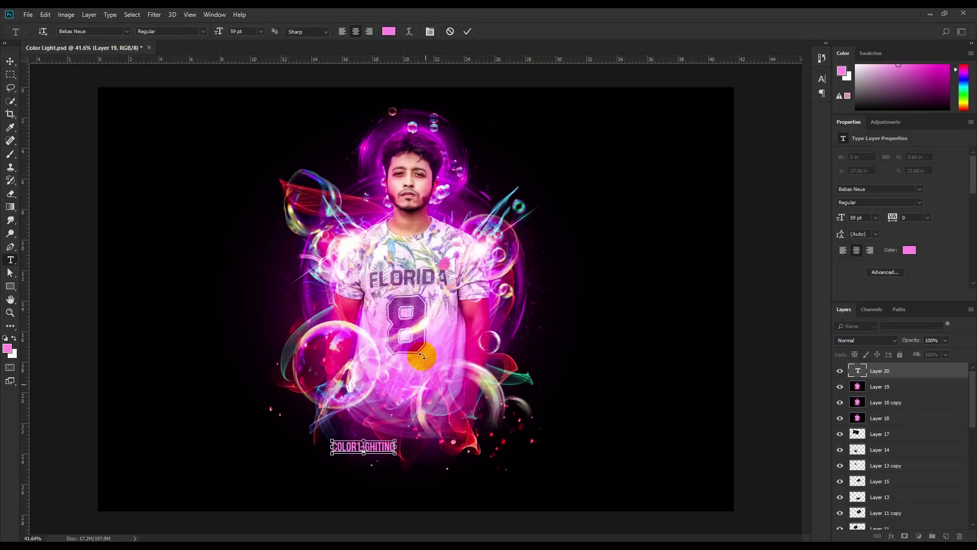
Set the whole title to 145 pt in light pink
key(ctrl+a)
drag(218, 31, 258, 34)
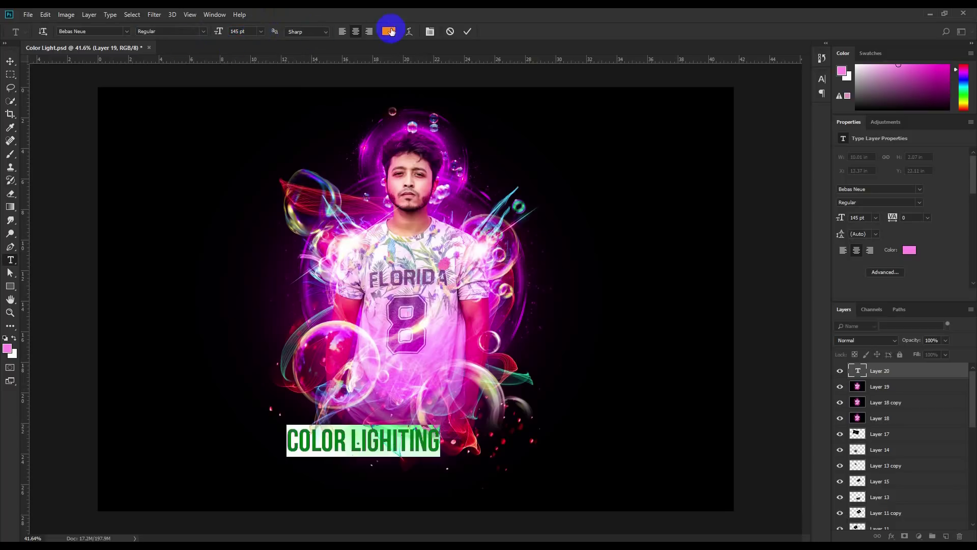
click(388, 31)
click(711, 143)
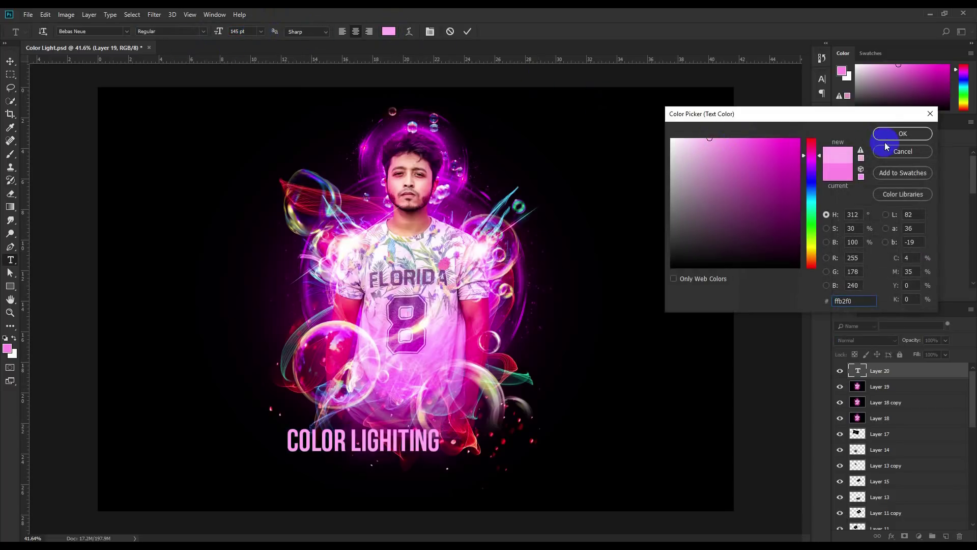
click(903, 133)
Change the title's font to myhope, after trying Shining Glory
click(109, 34)
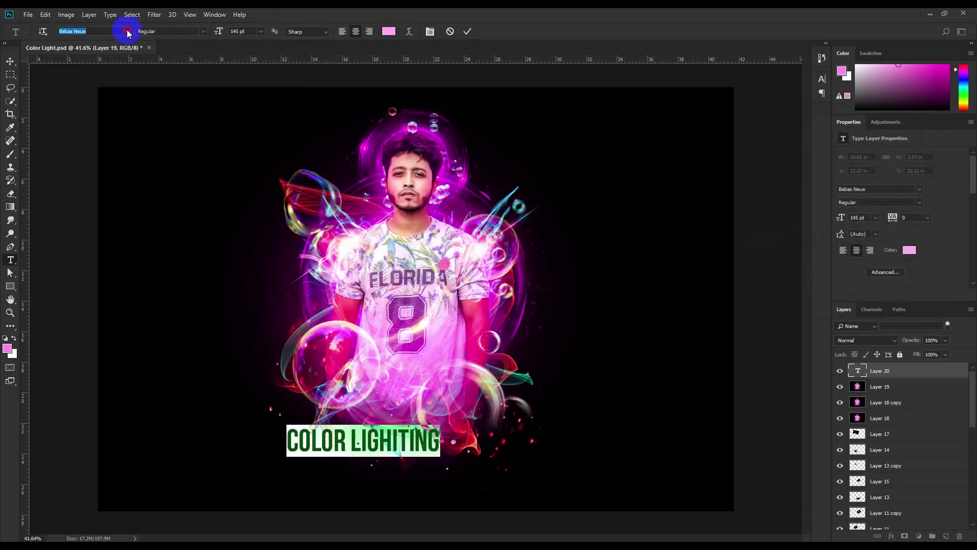
click(126, 31)
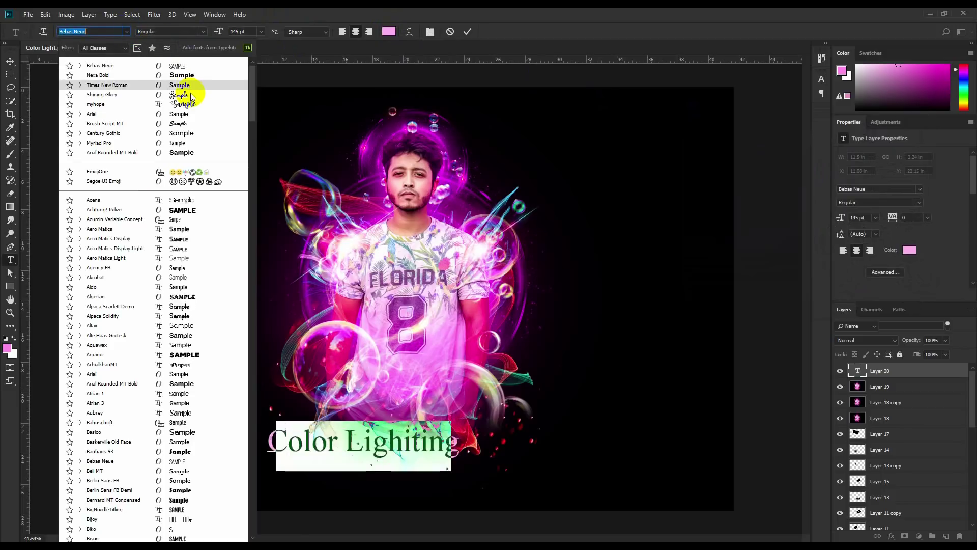
click(199, 88)
click(127, 32)
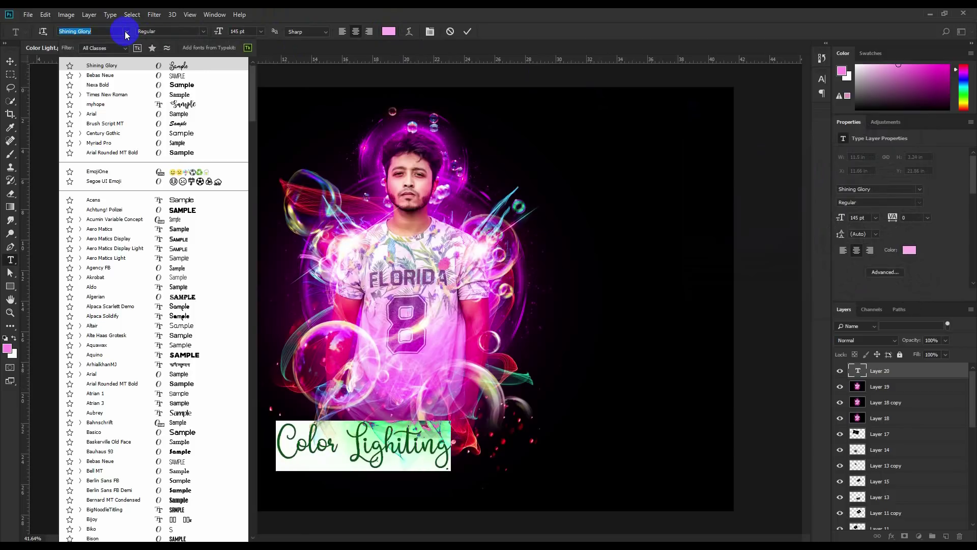
click(181, 103)
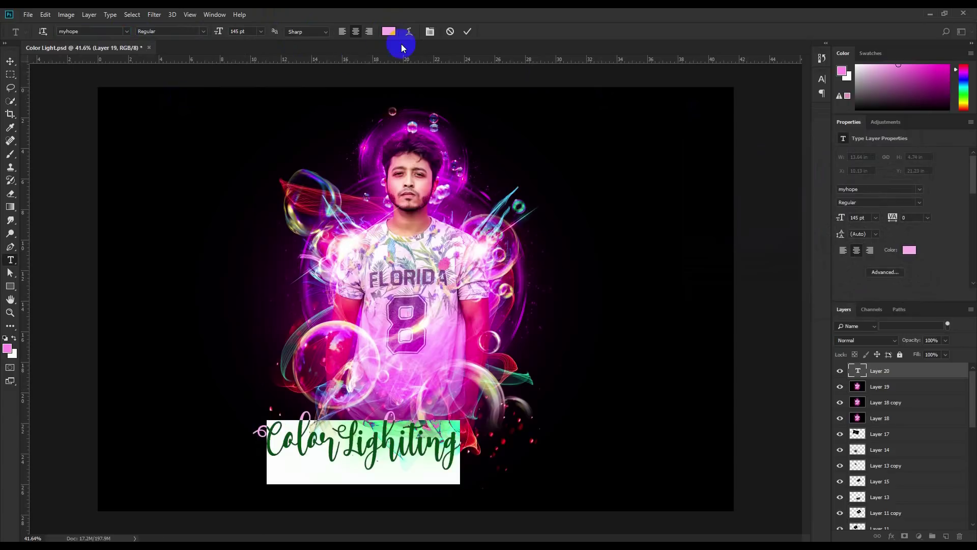
click(464, 32)
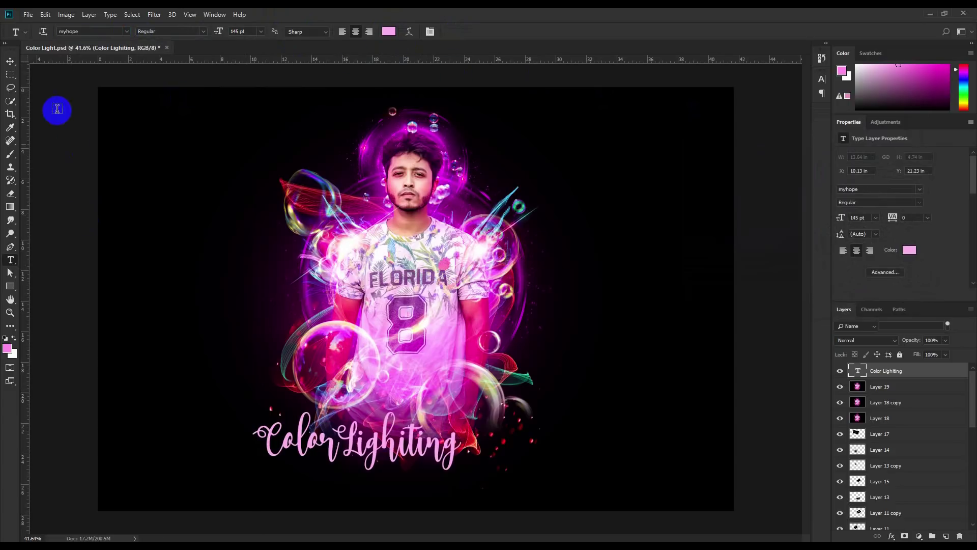
Recolour the word 'Lighiting' in the title cyan
drag(340, 446, 255, 445)
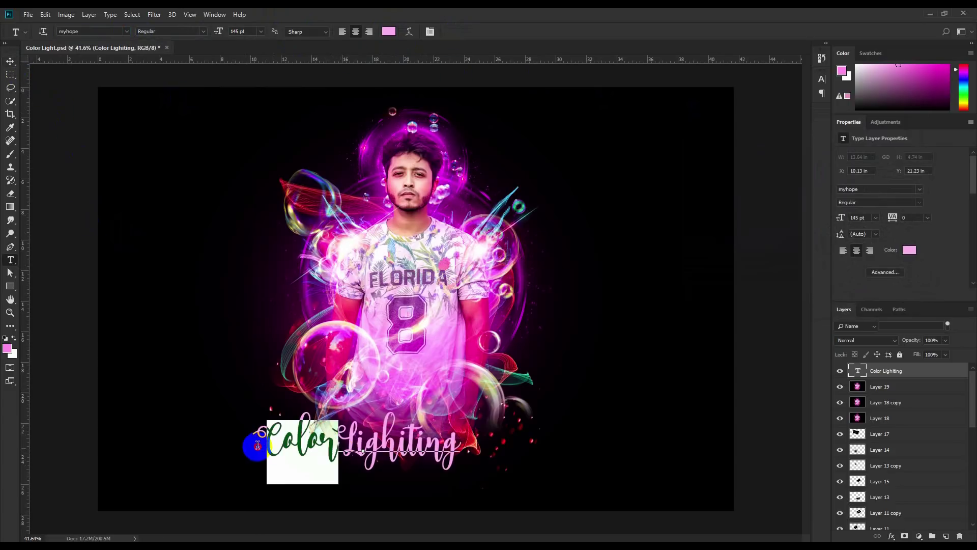
drag(340, 447, 516, 447)
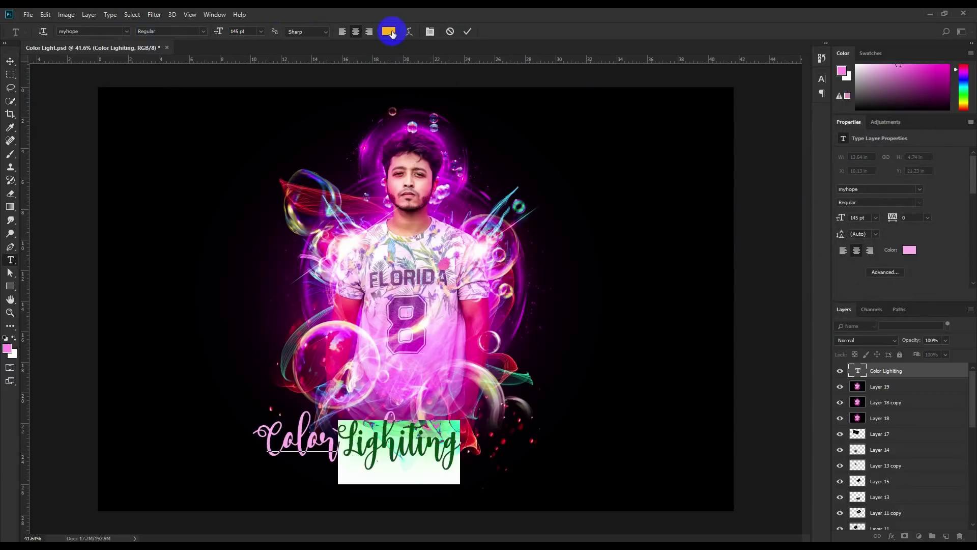
click(388, 31)
drag(809, 156, 810, 200)
click(901, 133)
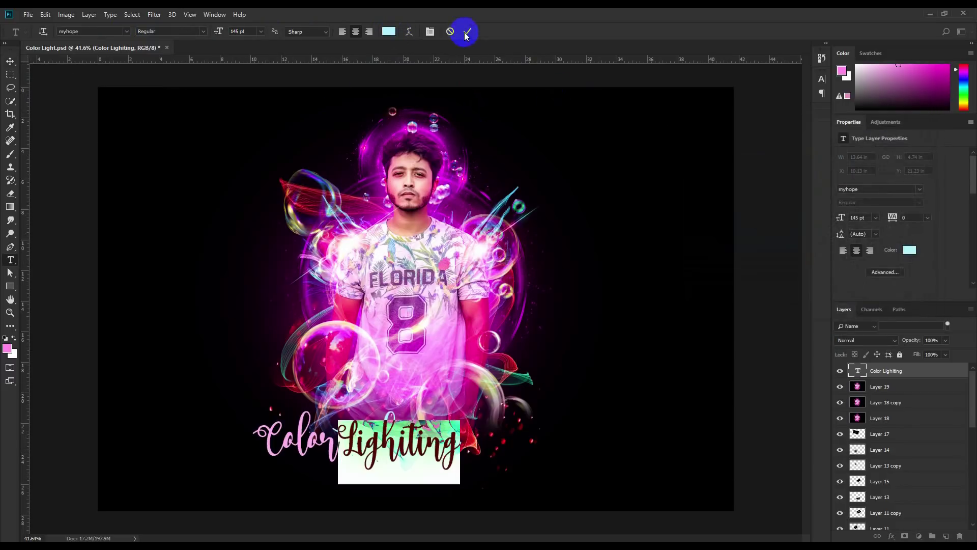
click(468, 31)
Centre the title beneath the figure and scale it down to about 65%
click(11, 61)
drag(417, 402, 487, 428)
key(ctrl+t)
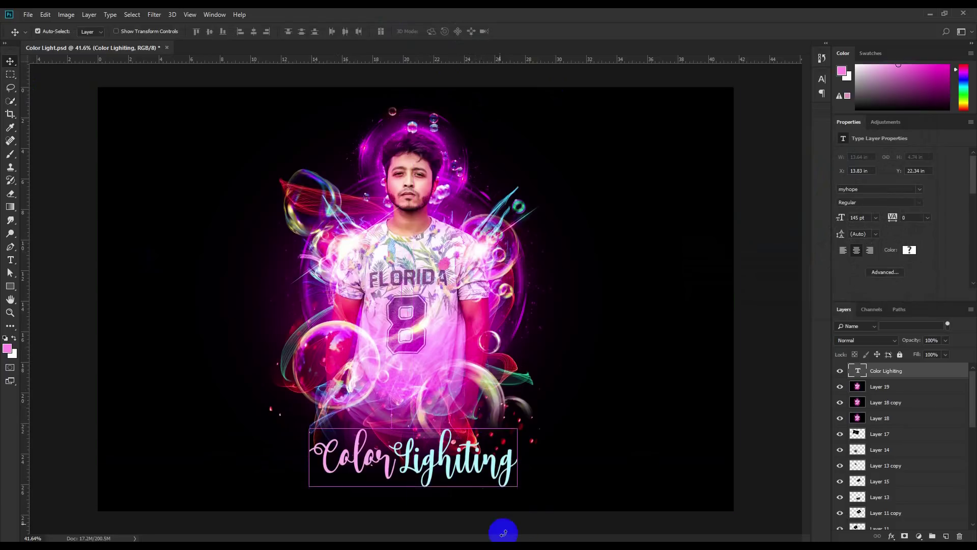
drag(498, 490, 449, 475)
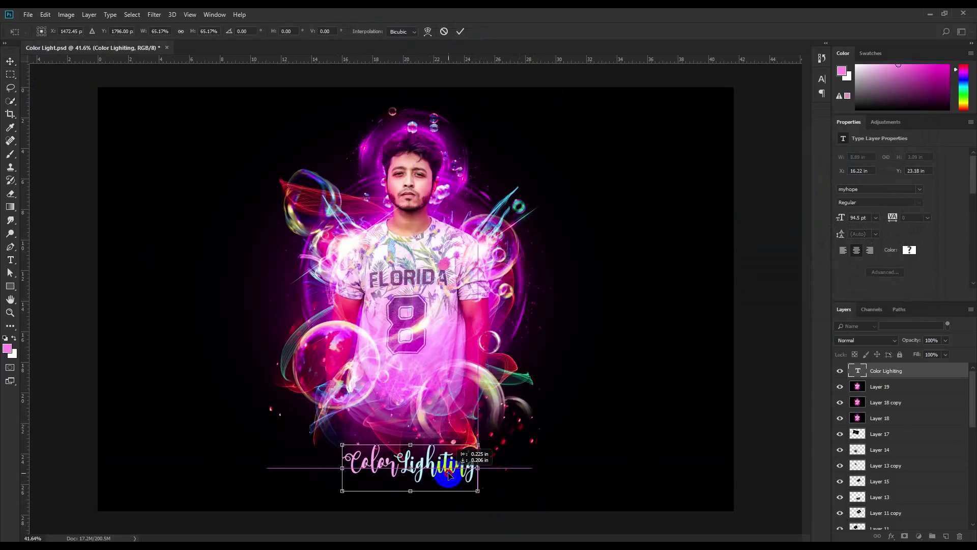
key(Return)
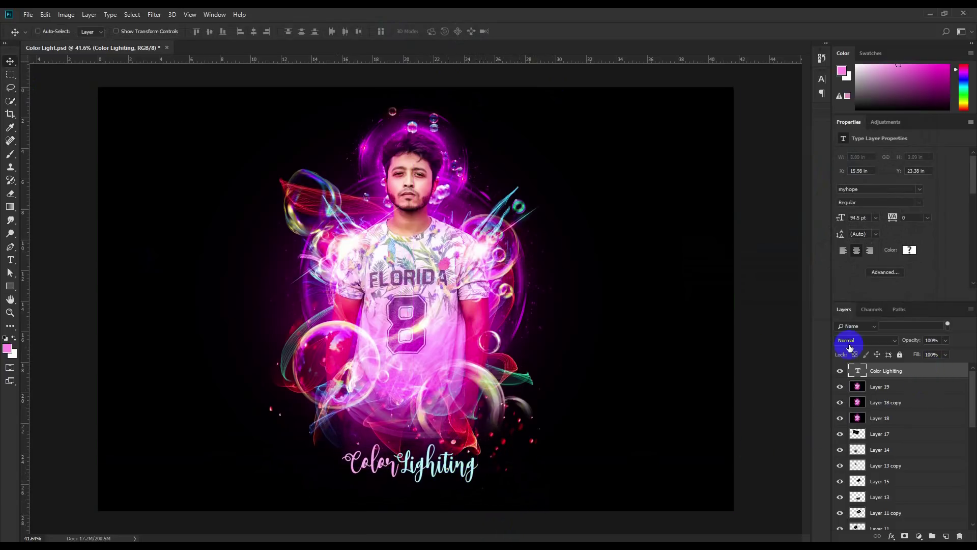
Give the title layer a 40 px Outer Glow and an 8 px Vivid Light Inner Glow
double_click(920, 370)
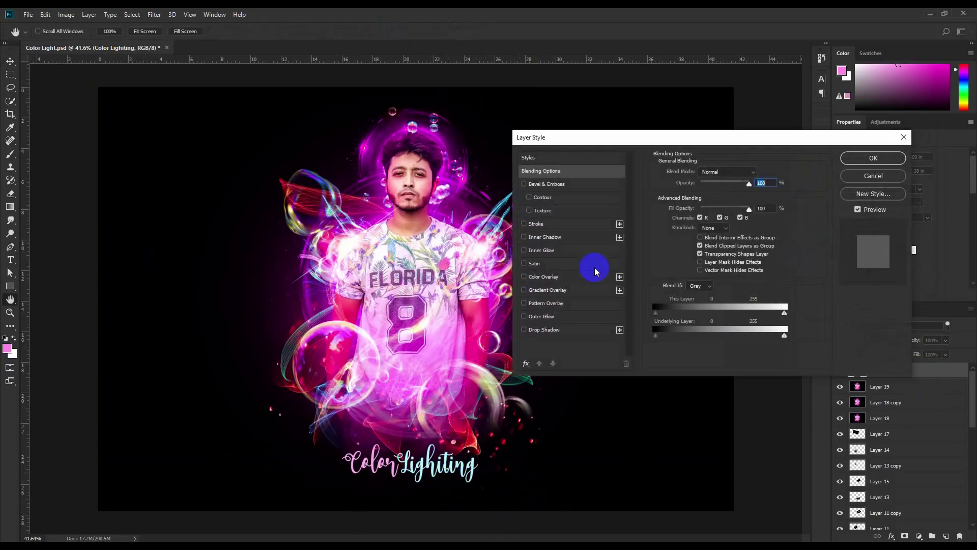
click(547, 319)
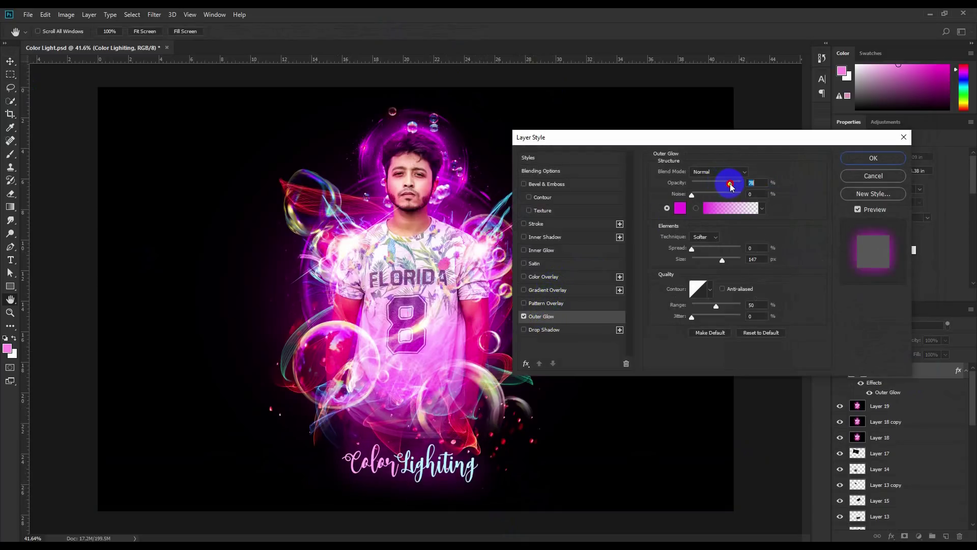
drag(708, 263, 701, 266)
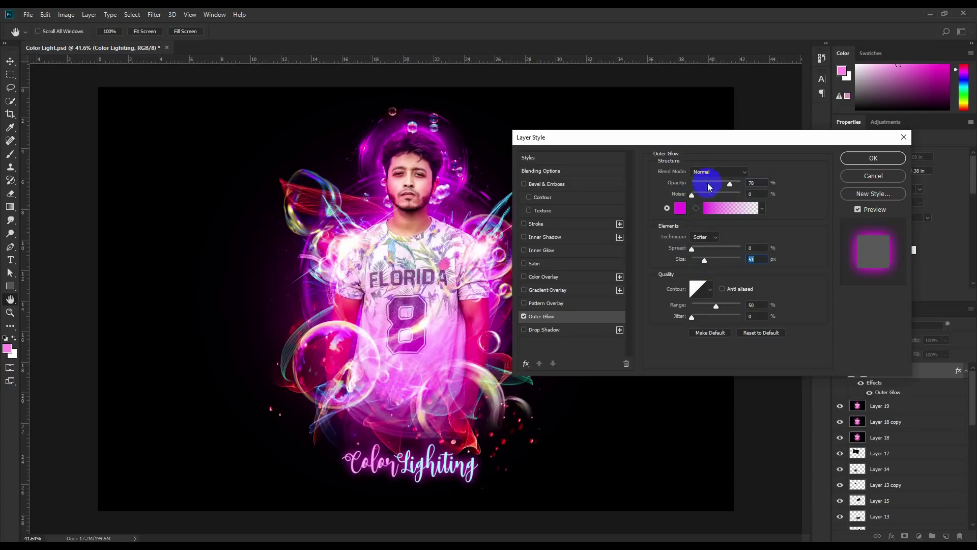
click(549, 251)
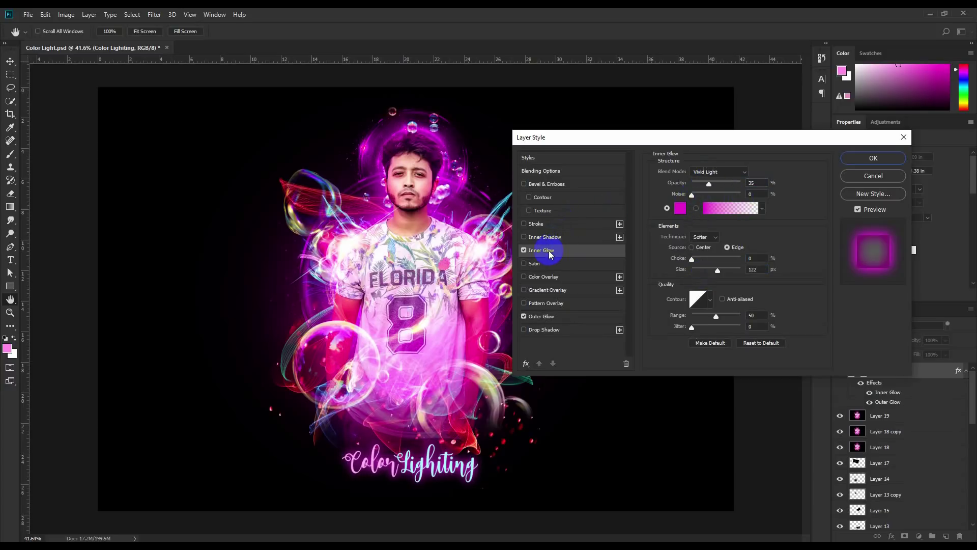
drag(719, 186, 718, 186)
click(724, 173)
click(724, 173)
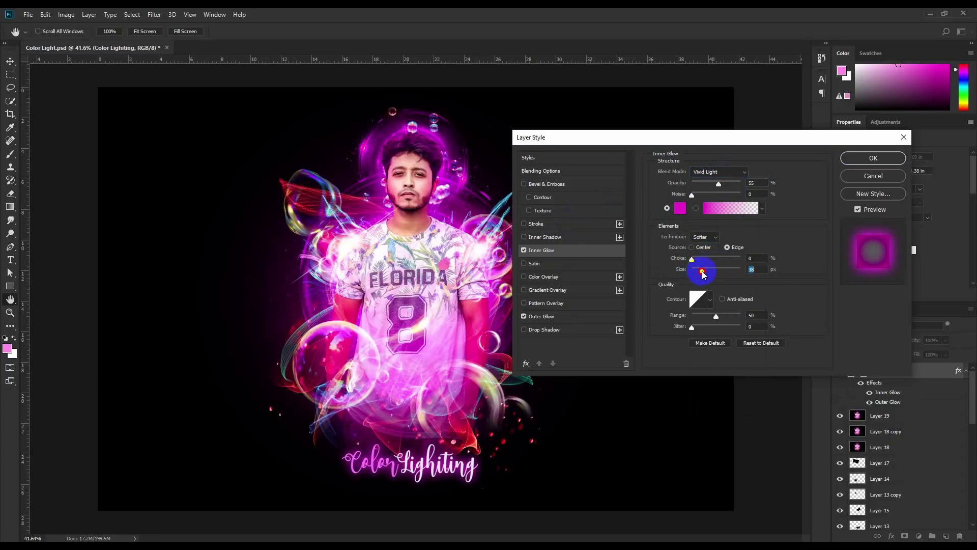
drag(697, 272, 696, 272)
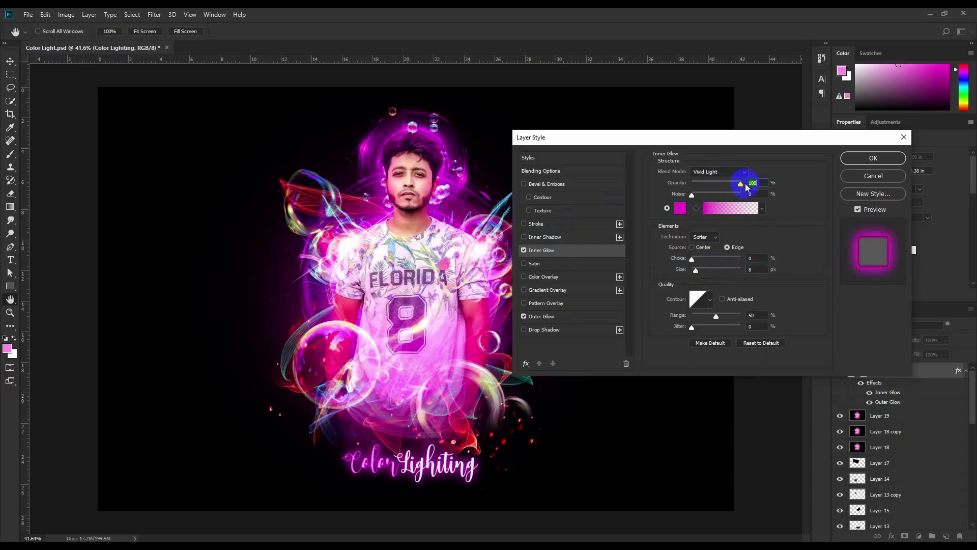
click(893, 164)
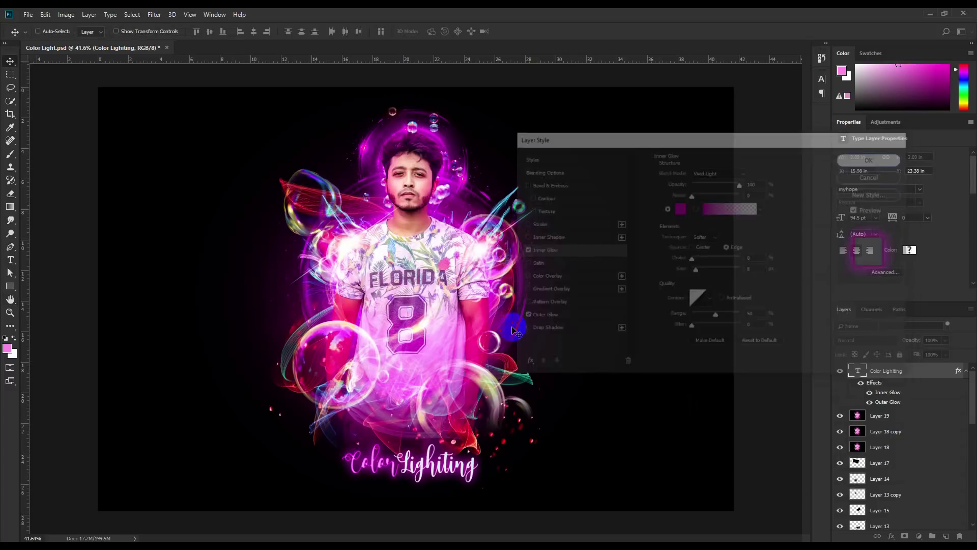
click(510, 331)
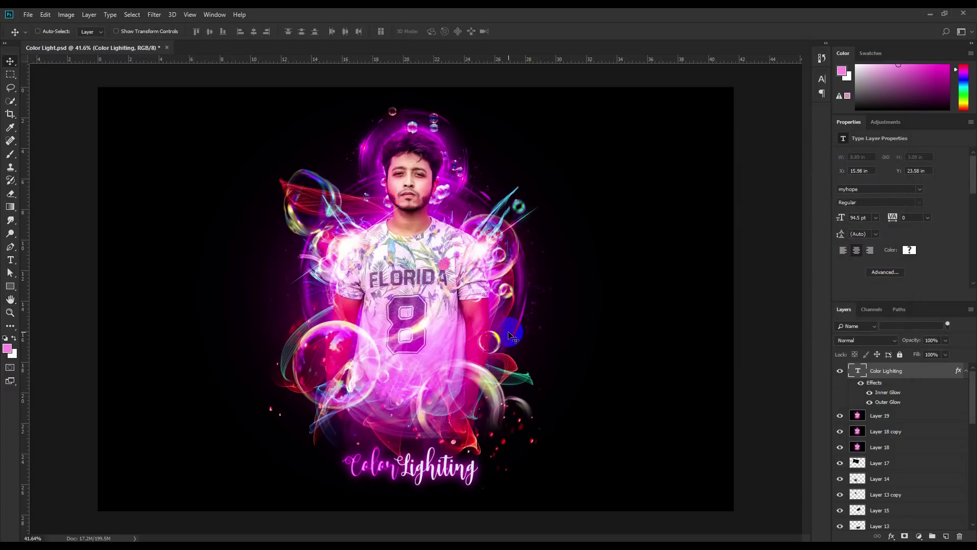
Enlarge the glowing title to about 124 pt and place it across the bottom of the portrait
drag(469, 448, 657, 236)
key(ctrl+t)
drag(660, 270, 508, 420)
drag(541, 389, 422, 420)
click(460, 31)
scroll(422, 435, up, 4)
scroll(421, 435, down, 3)
click(878, 463)
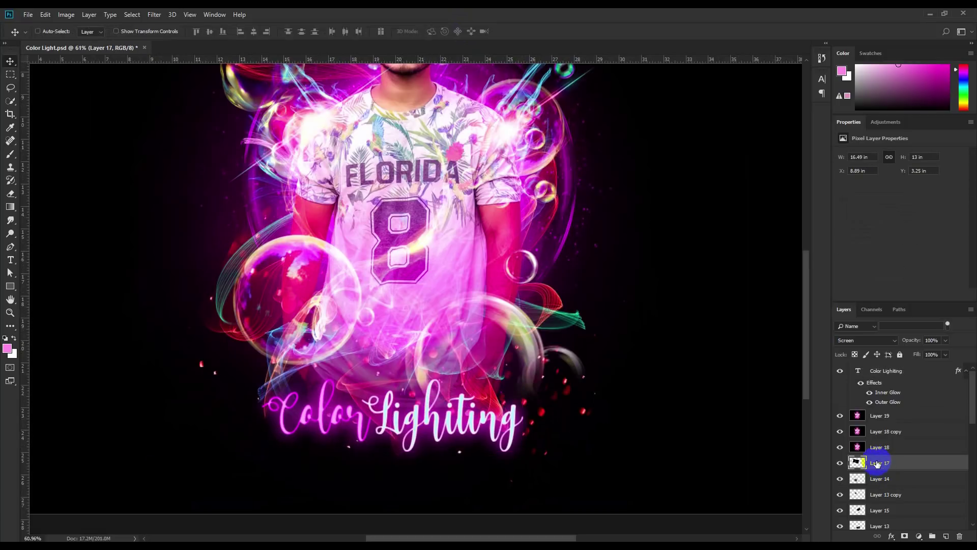
Duplicate the Layer 14 bubble above the title, shrinking it to about 62% and rotating it over the letters
click(874, 478)
key(ctrl+j)
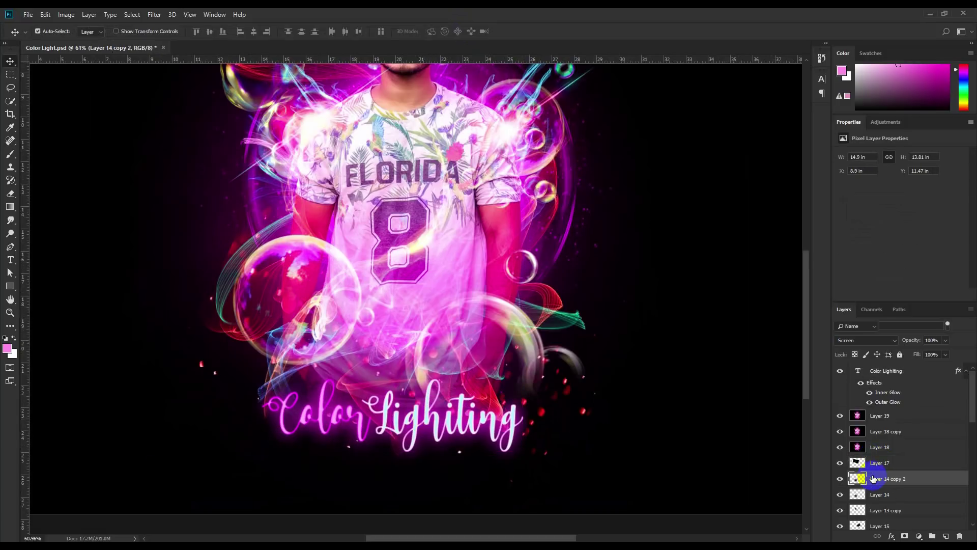
drag(880, 479, 876, 367)
drag(360, 232, 434, 359)
key(ctrl+t)
drag(627, 319, 529, 416)
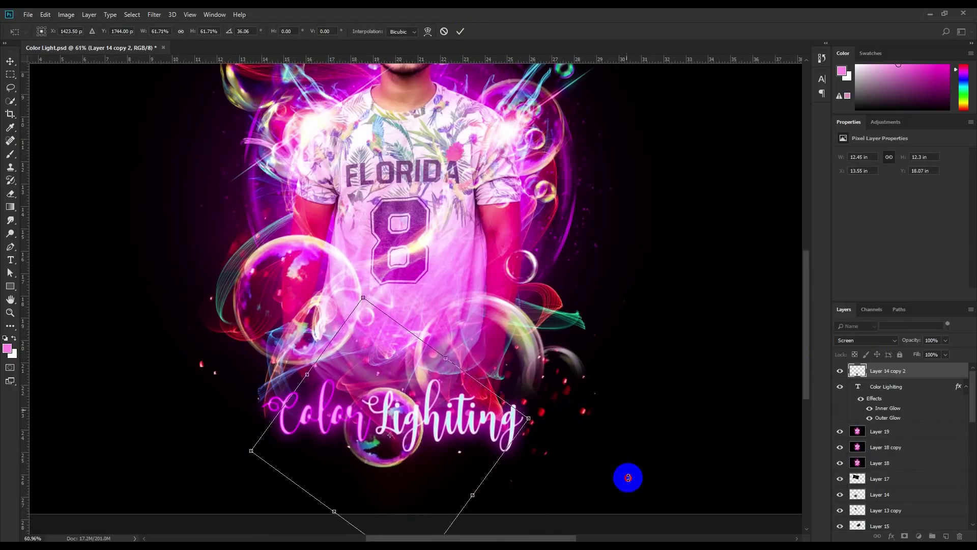
drag(628, 476, 580, 532)
drag(382, 426, 371, 407)
key(Return)
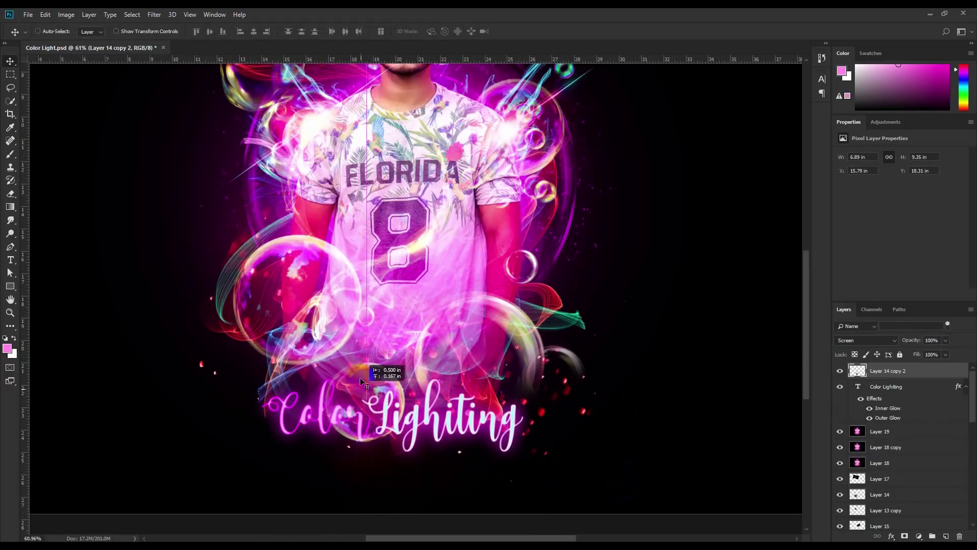
Shift the bubble copy's colours with a Hue/Saturation hue of -60
click(66, 14)
mouse_move(84, 42)
click(195, 93)
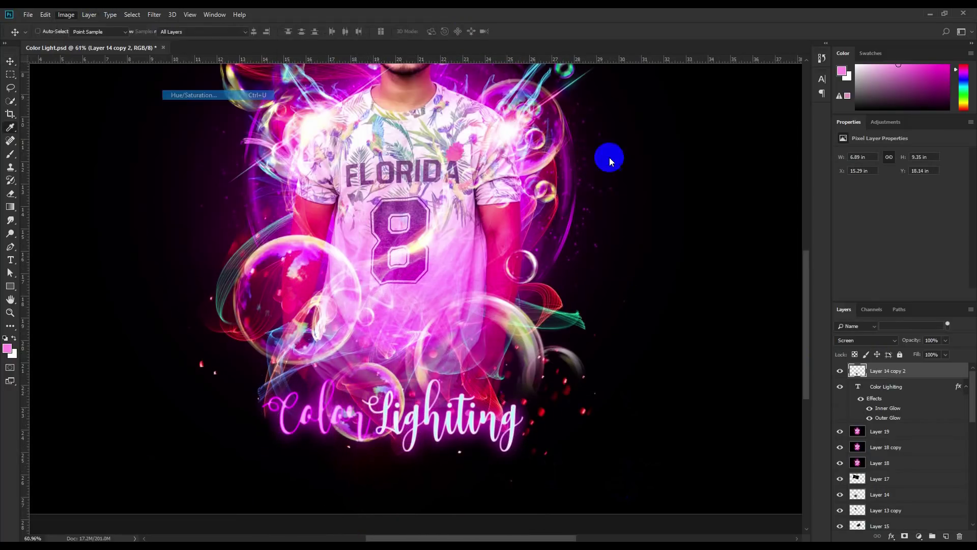
drag(662, 187, 636, 187)
click(778, 137)
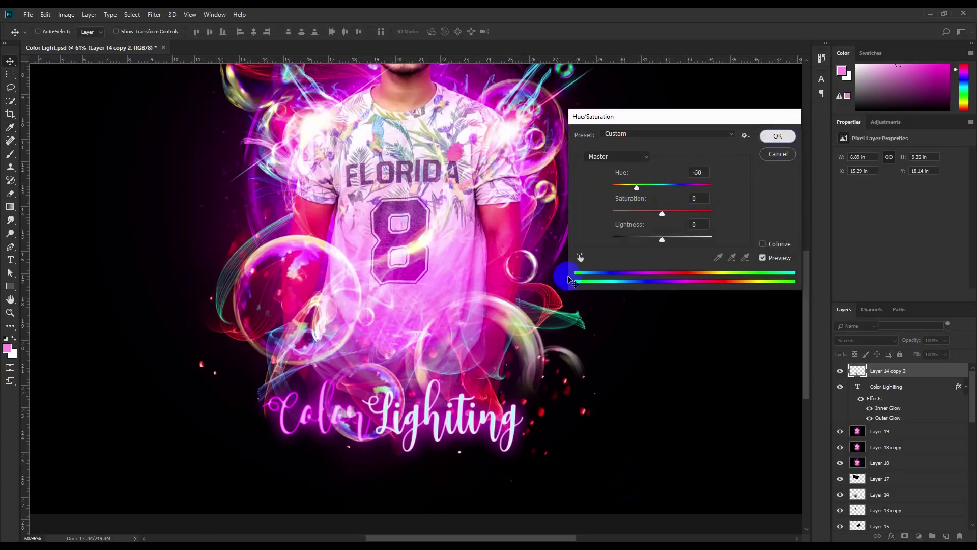
Erase the bubble's lower part over the text, move it left and down, and save
click(14, 192)
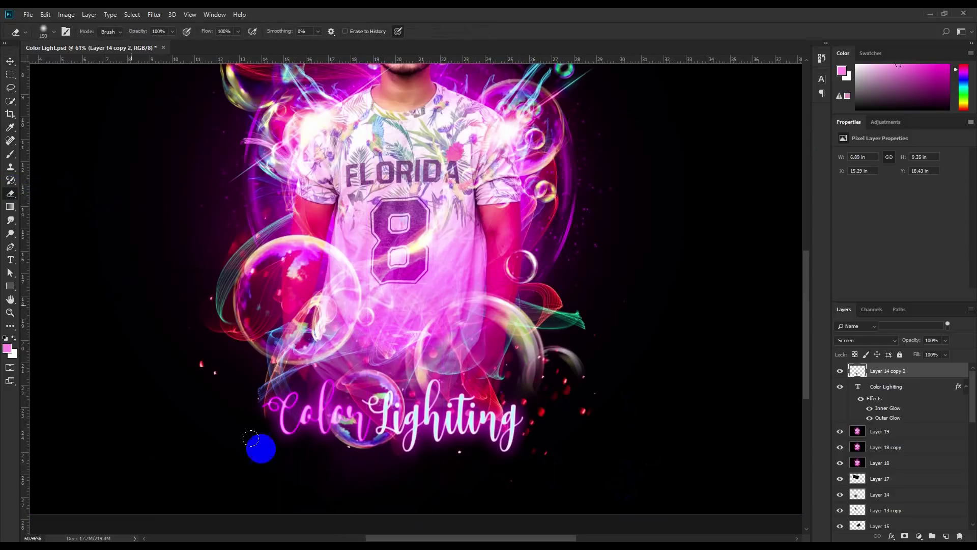
mouse_move(259, 446)
mouse_down()
mouse_move(440, 464)
mouse_move(260, 416)
mouse_move(440, 444)
mouse_move(460, 433)
mouse_up()
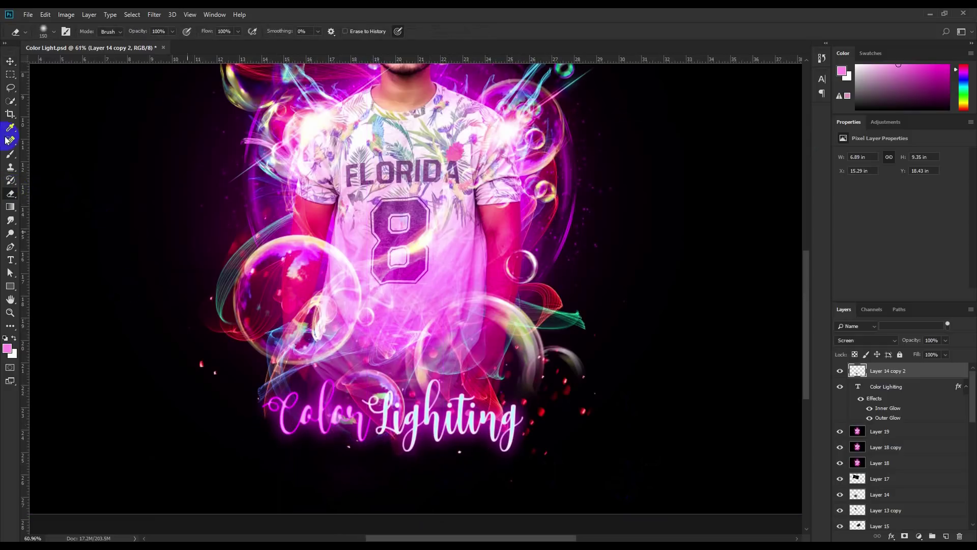
click(9, 61)
scroll(478, 298, down, 3)
mouse_move(478, 298)
mouse_down()
mouse_move(457, 298)
mouse_move(438, 367)
mouse_move(434, 352)
mouse_up()
scroll(458, 298, down, 2)
key(ctrl+s)
scroll(433, 350, up, 2)
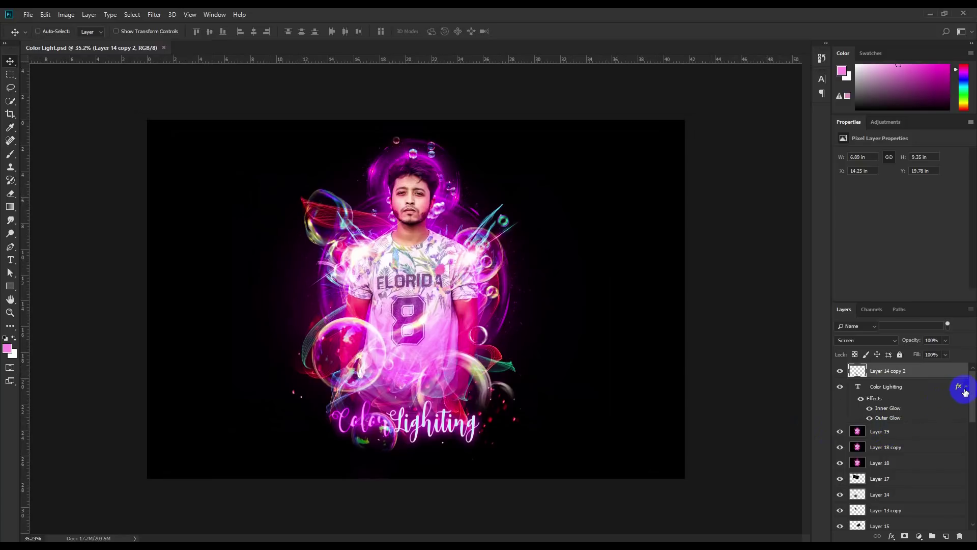
Shrink the title to about 49% and place it beside the subject's right shoulder
click(964, 389)
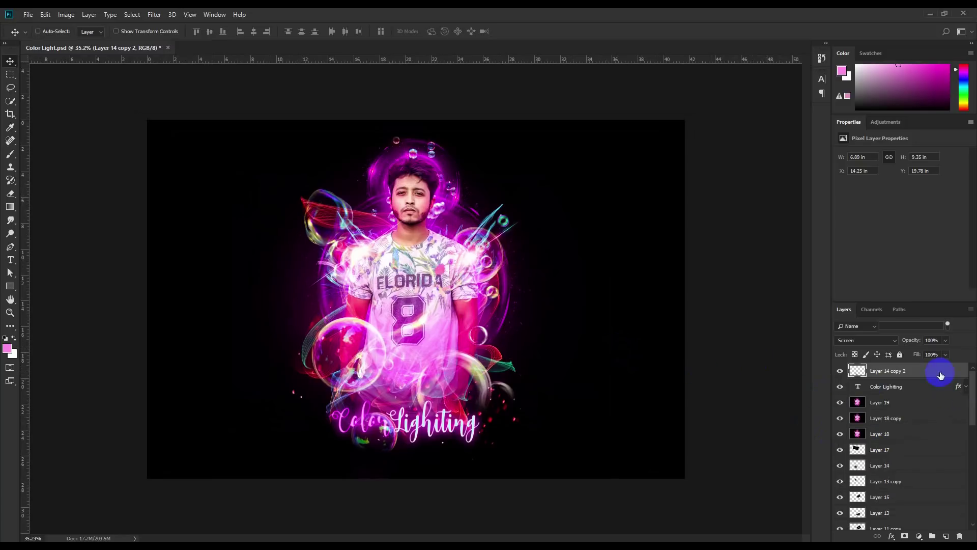
click(894, 390)
key(ctrl+t)
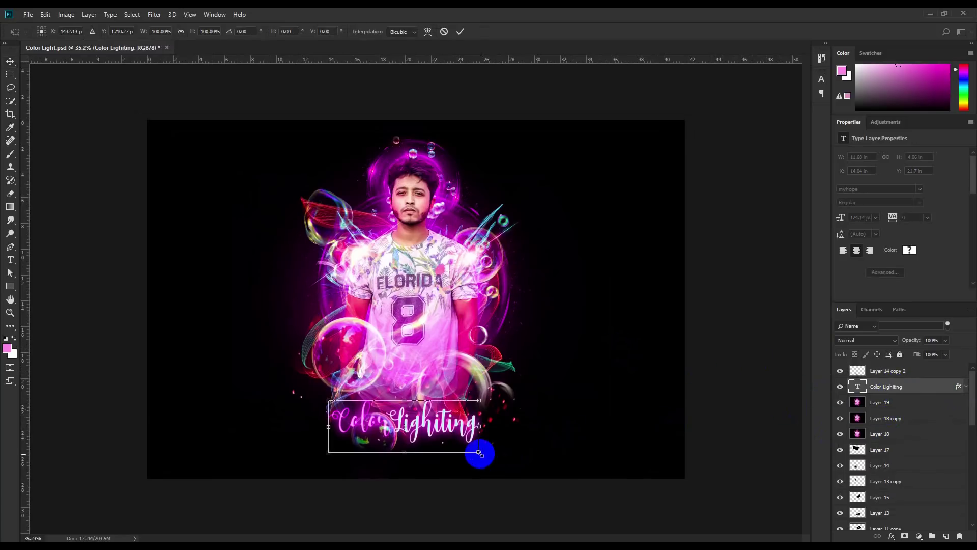
drag(480, 453, 587, 259)
key(Return)
scroll(580, 262, up, 1)
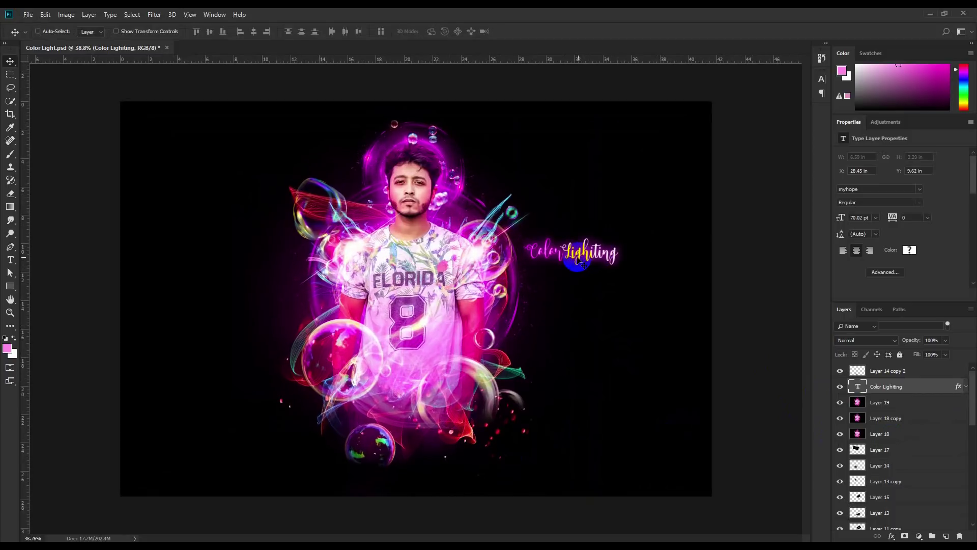